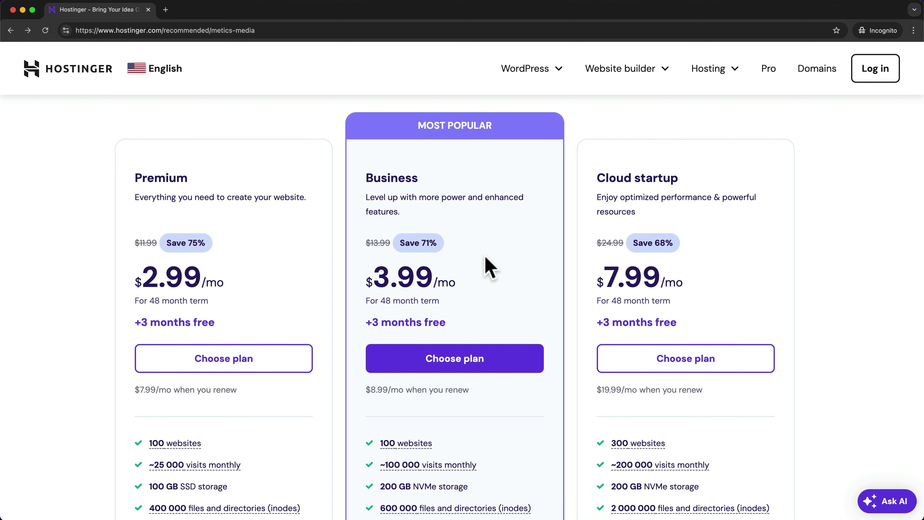
left_click(516, 364)
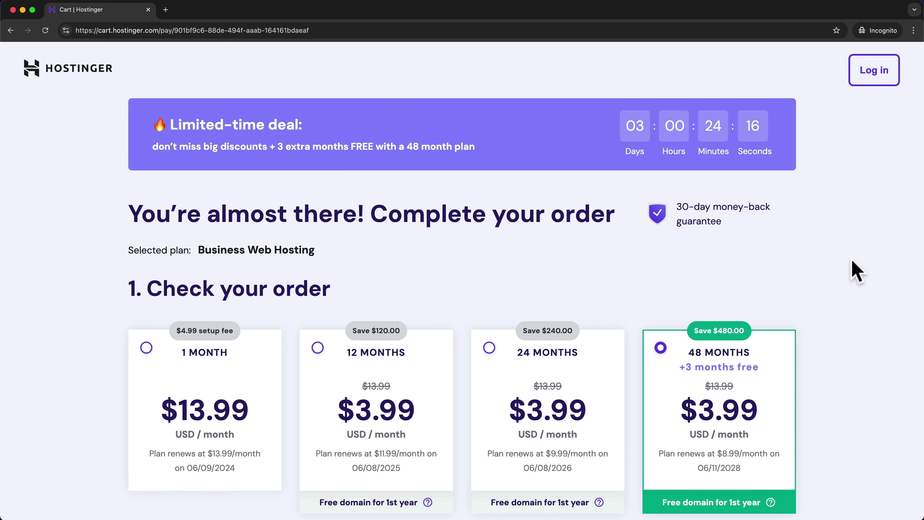
scroll(852, 269, "down", 3)
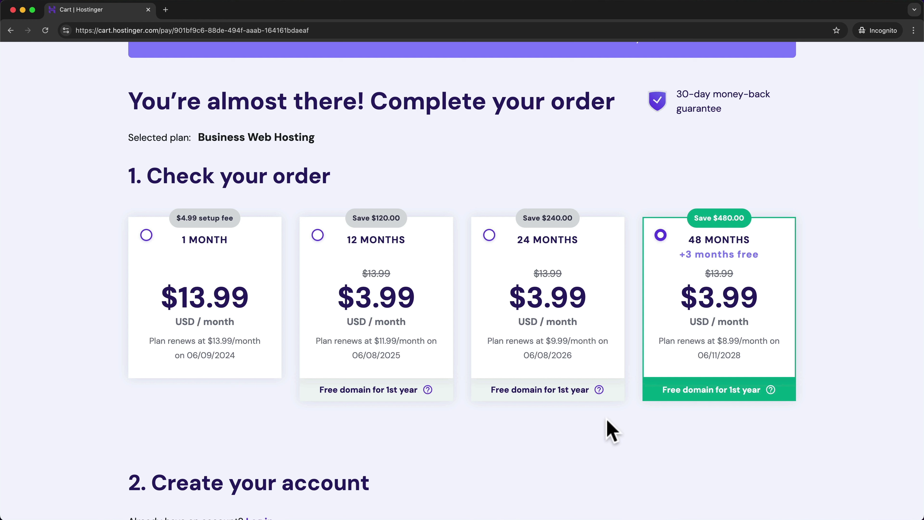
left_click_drag(677, 91, 757, 110)
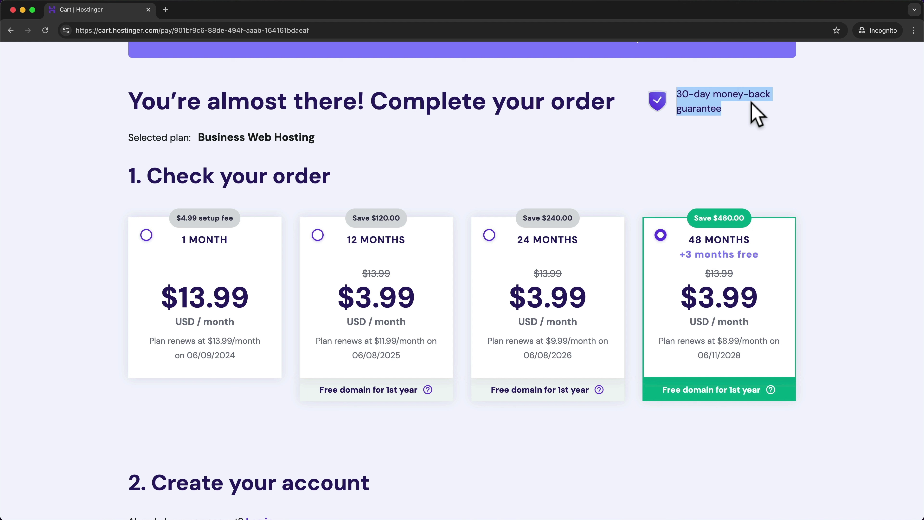
left_click(755, 149)
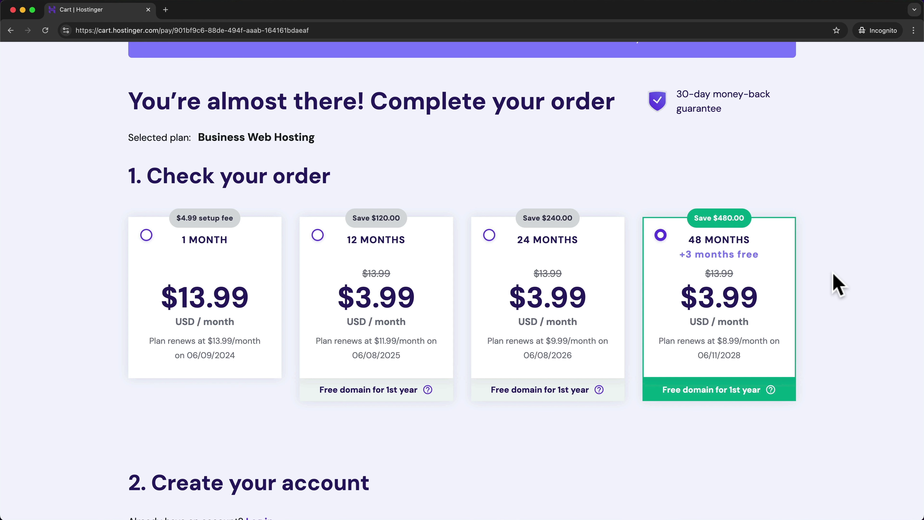
scroll(597, 230, "down", 10)
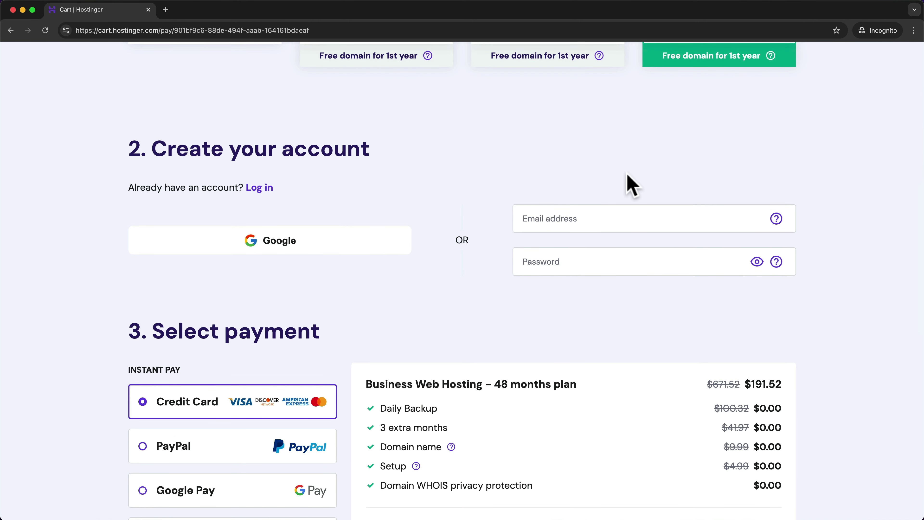
- Autofill the new account's email and password, then review the $207.03 checkout total
left_click(622, 218)
left_click(615, 322)
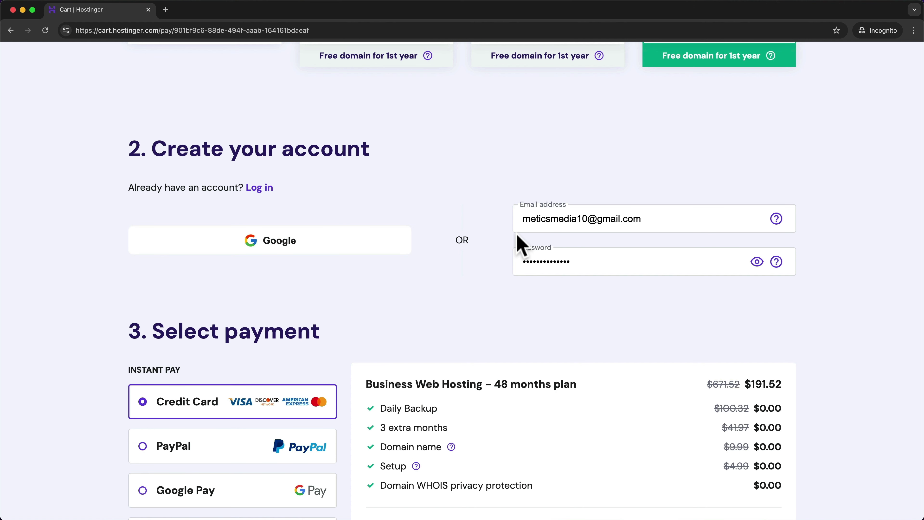
scroll(521, 244, "down", 6)
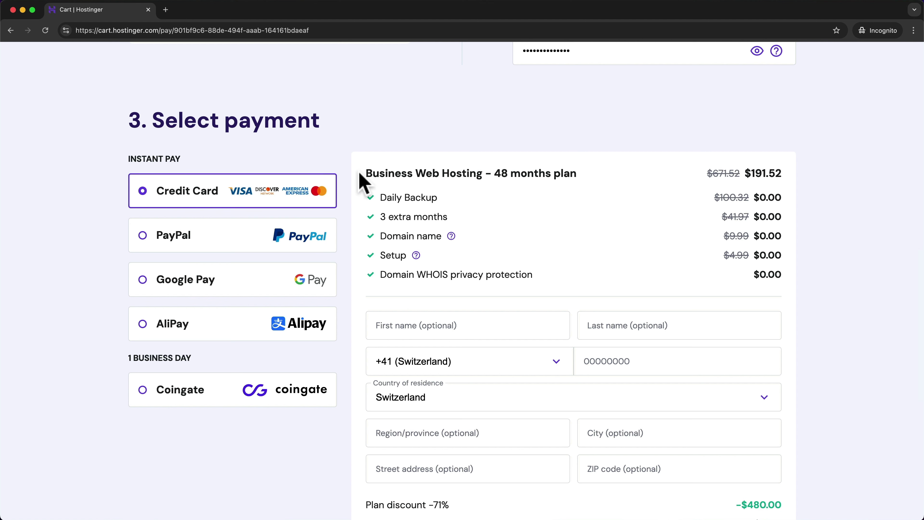
scroll(316, 182, "down", 7)
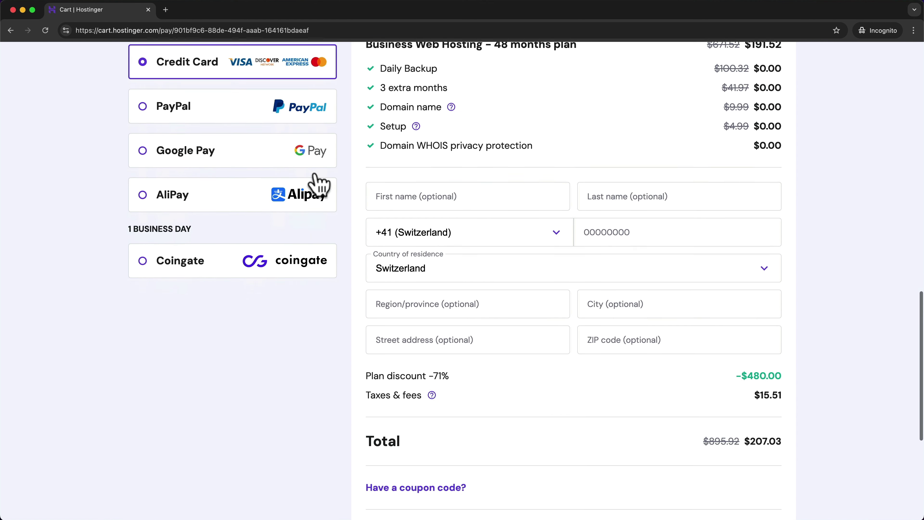
scroll(319, 185, "down", 3)
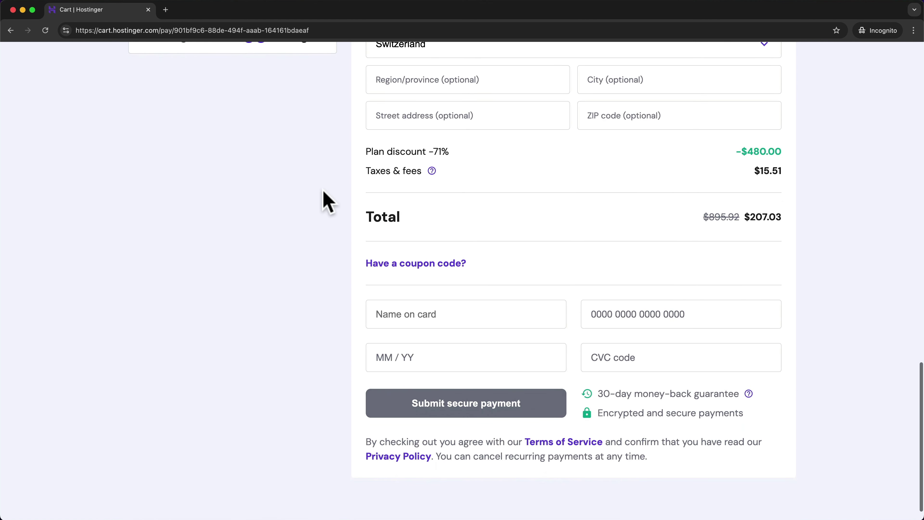
- Apply the METICSMEDIA coupon code so the order total drops to $186.33
left_click(452, 264)
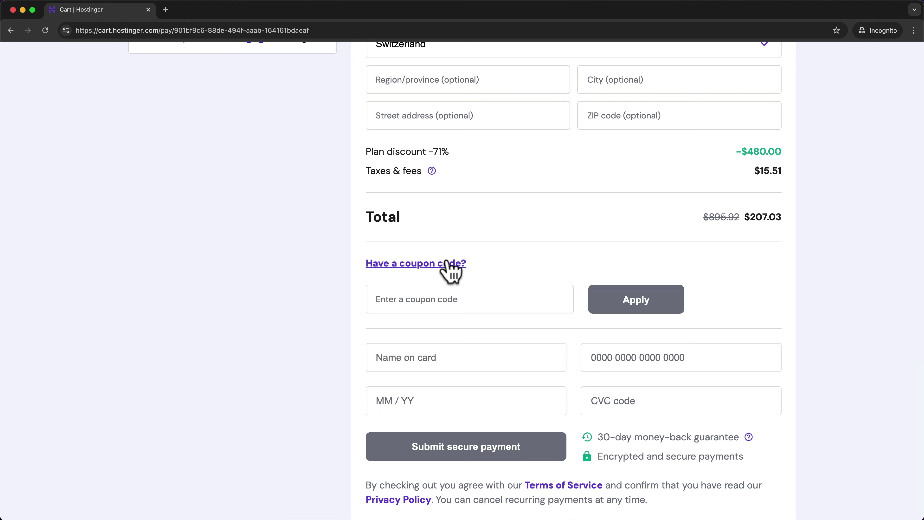
left_click(459, 299)
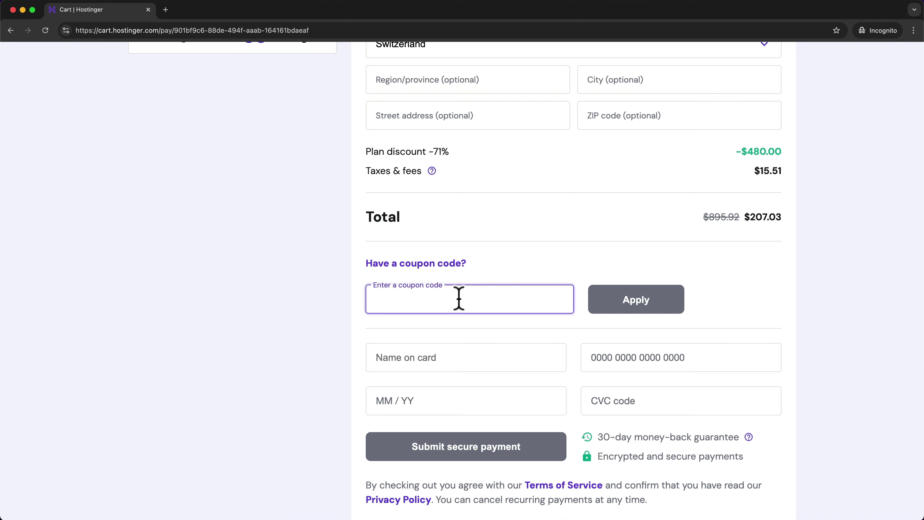
type("METICSMEDIA")
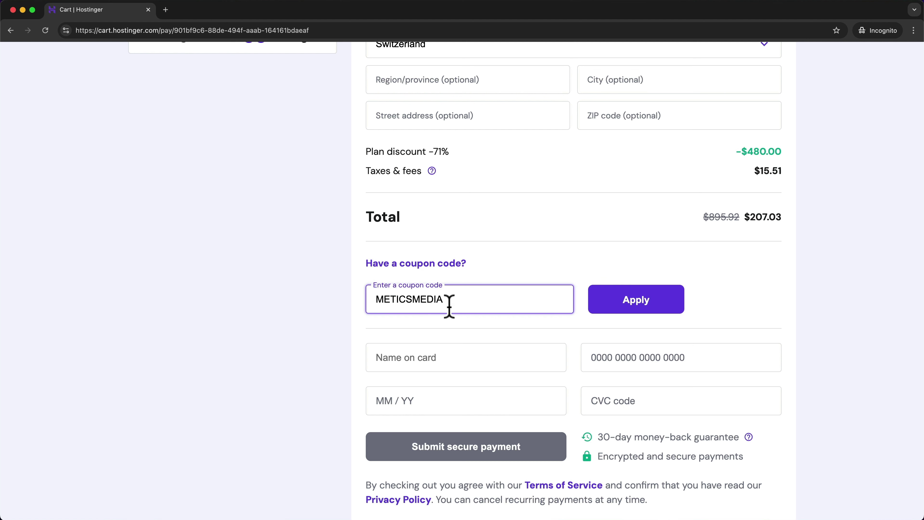
left_click(647, 309)
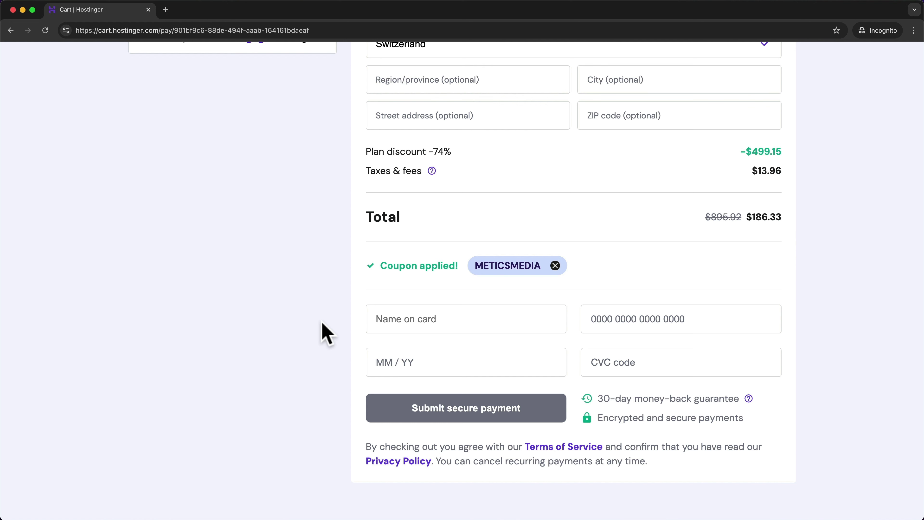
scroll(320, 329, "up", 10)
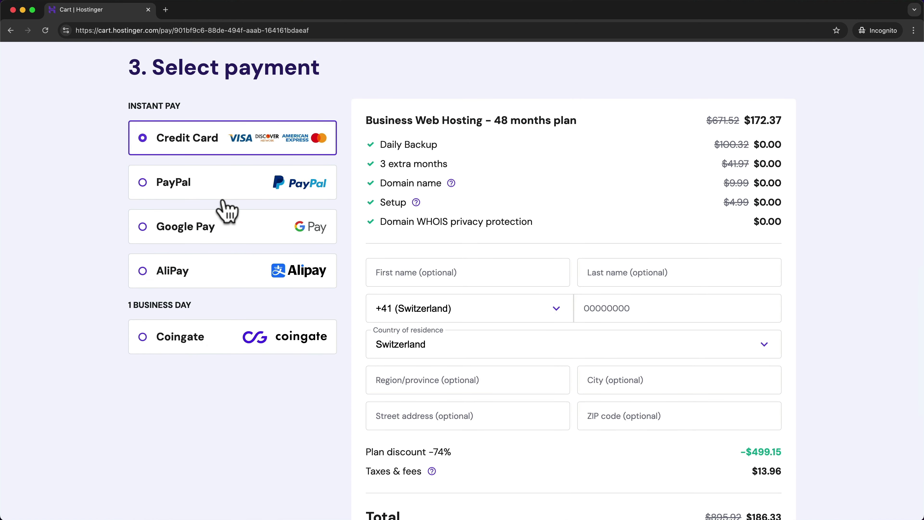
scroll(598, 338, "down", 10)
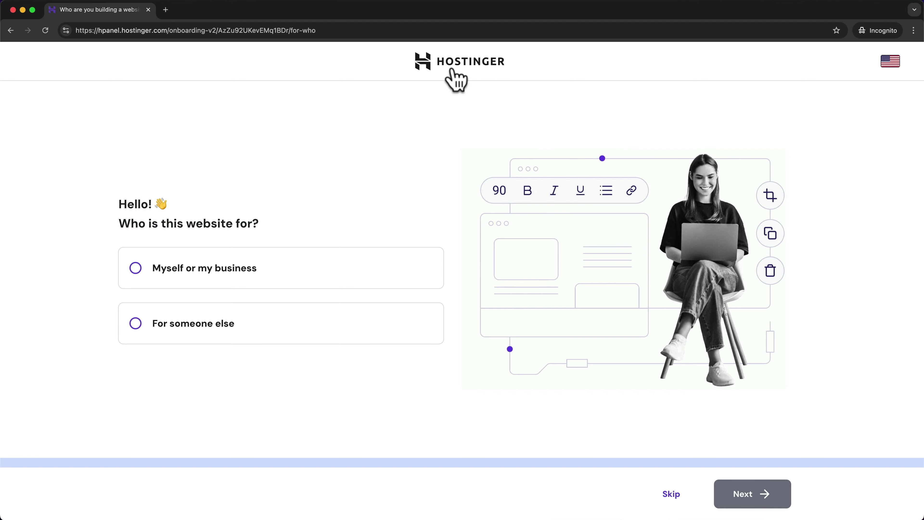
- Leave onboarding via the Hostinger logo and return to the hPanel Home dashboard
left_click(461, 72)
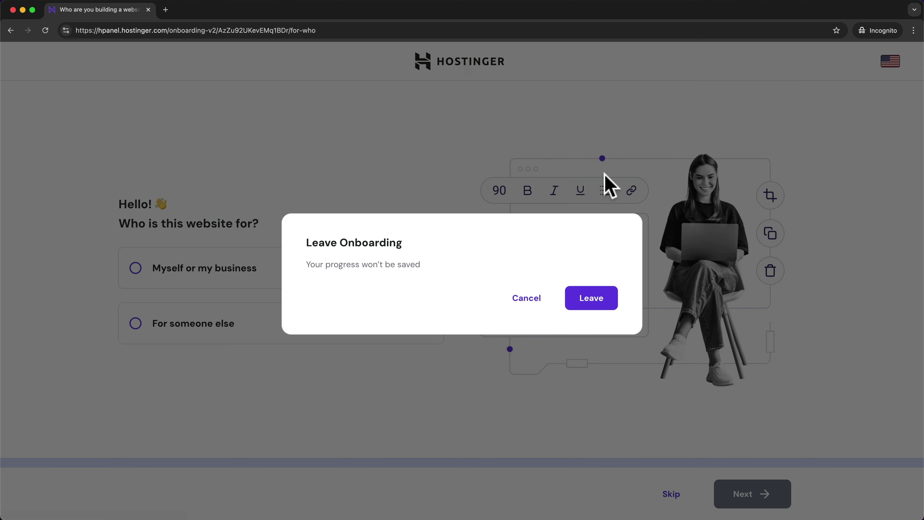
left_click(599, 299)
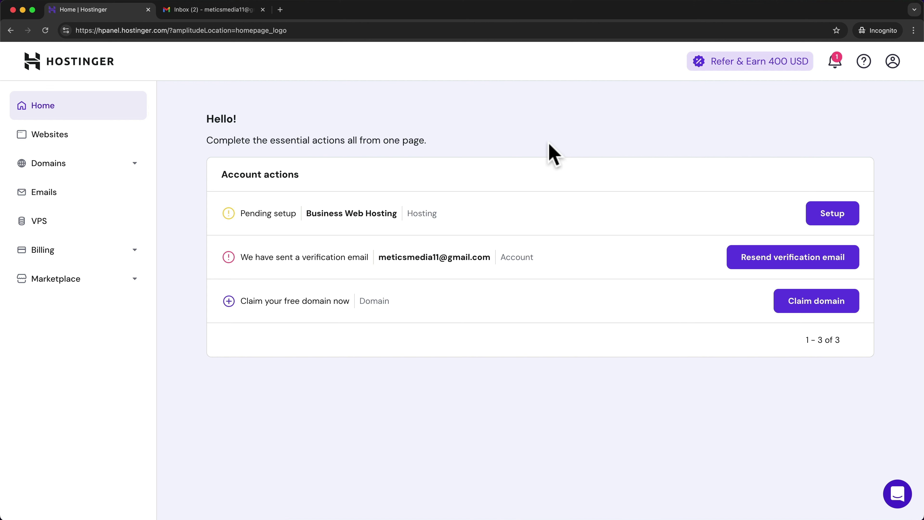
- In Gmail, open Hostinger's 'Verify your email address' message and verify the email
left_click(219, 10)
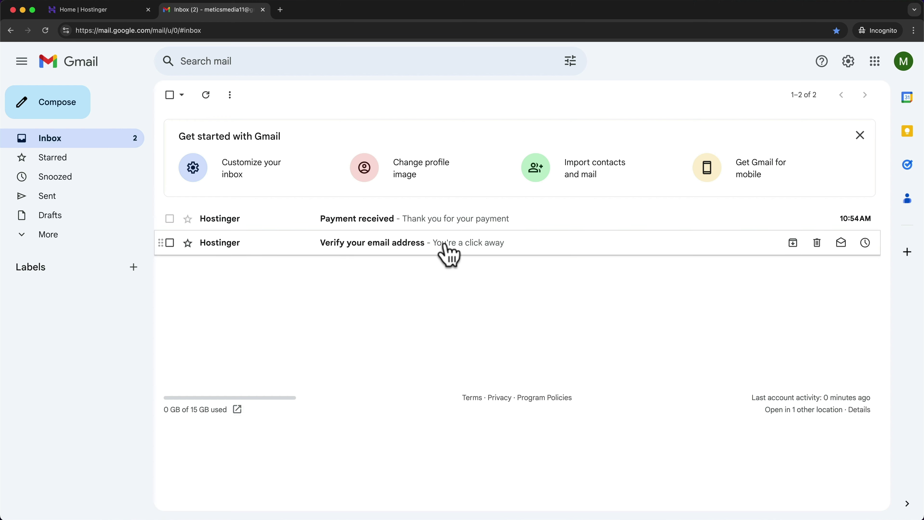
left_click(504, 254)
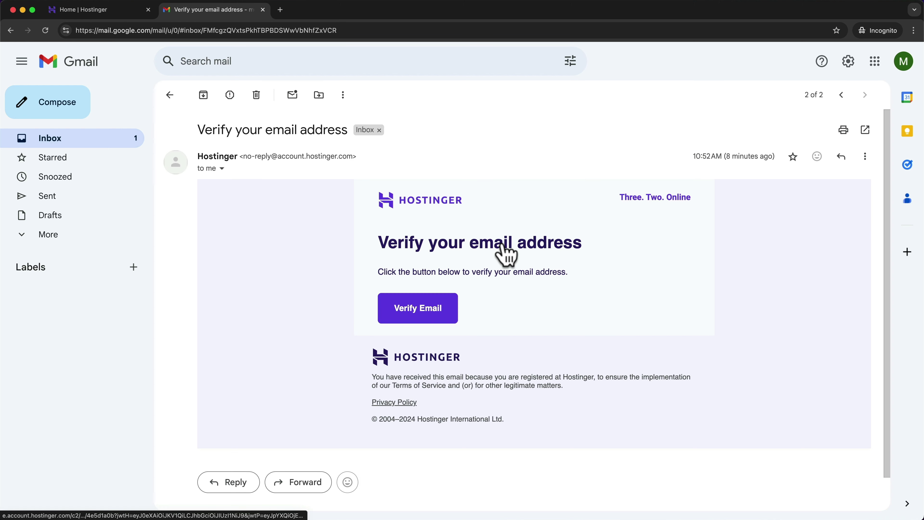
left_click(421, 323)
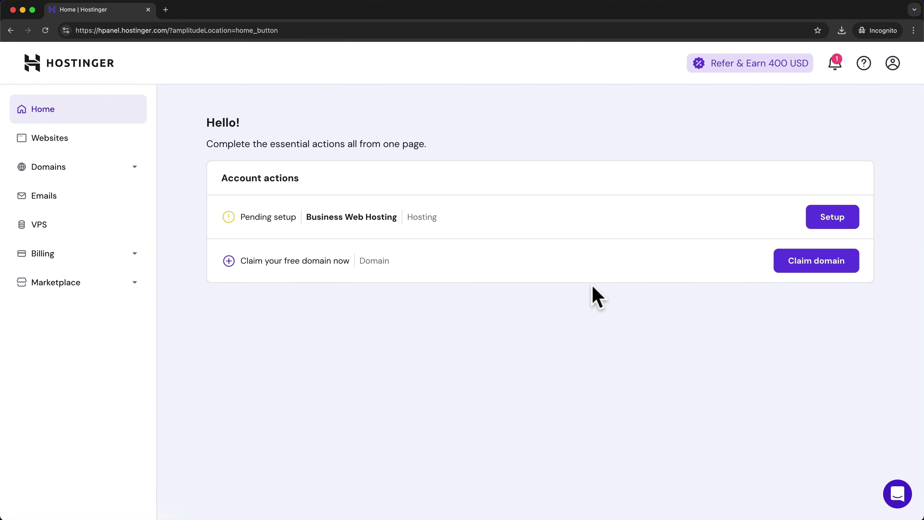
- Start the free domain claim and choose .com as the extension
left_click(817, 268)
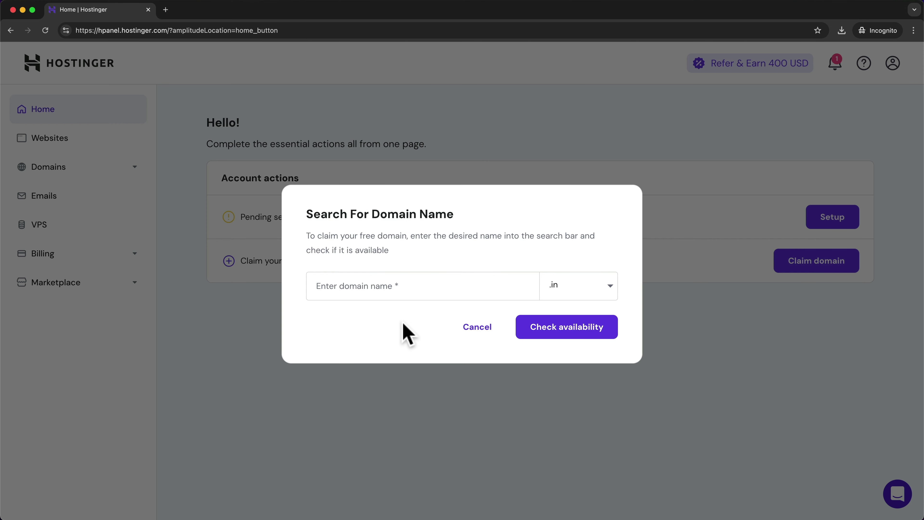
left_click(613, 297)
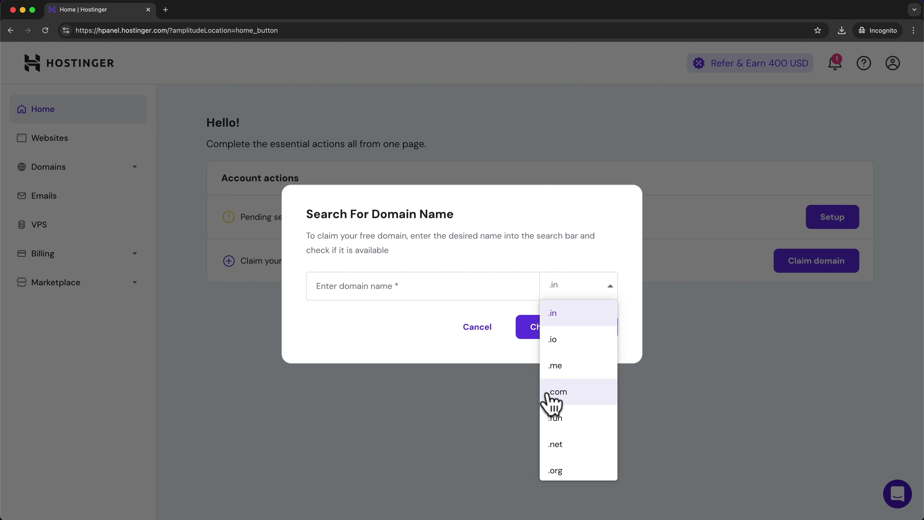
left_click(579, 396)
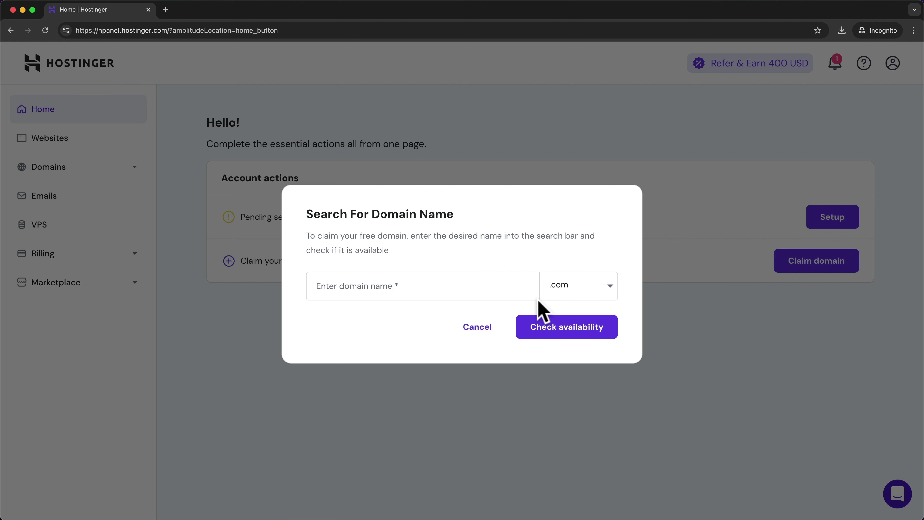
left_click(612, 289)
scroll(576, 401, "down", 3)
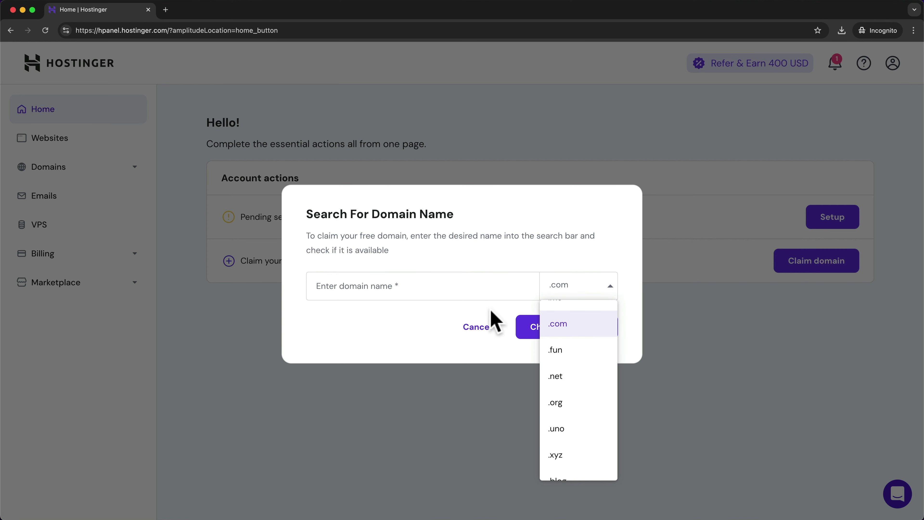
left_click(435, 315)
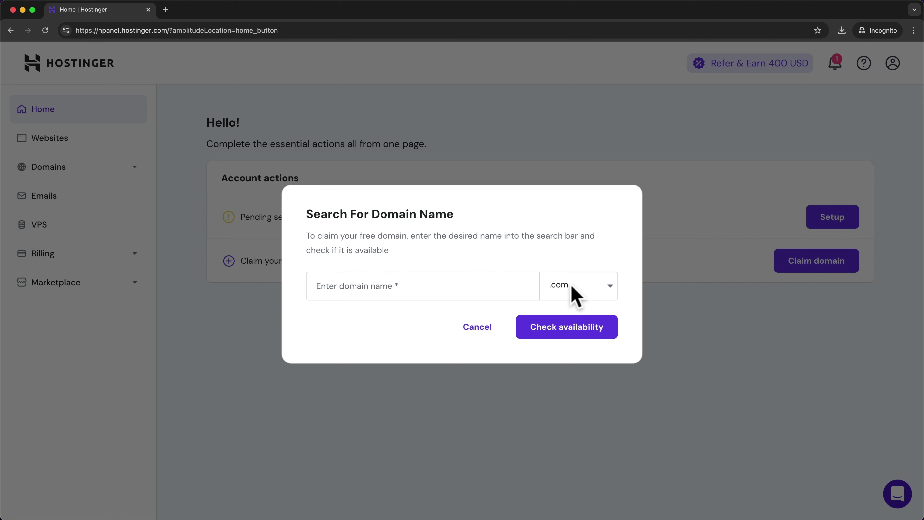
- Enter 'meticsmedia11' as the free domain name
left_click(362, 284)
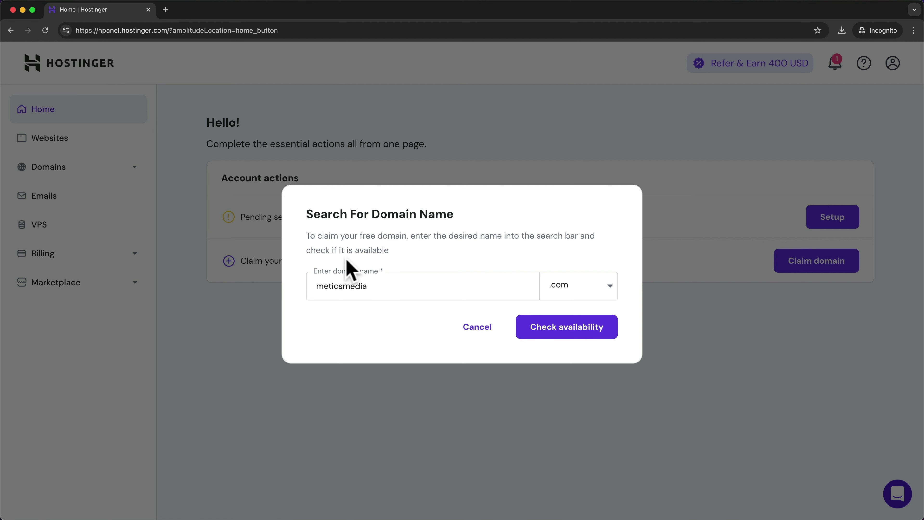
left_click_drag(315, 286, 365, 279)
left_click(395, 289)
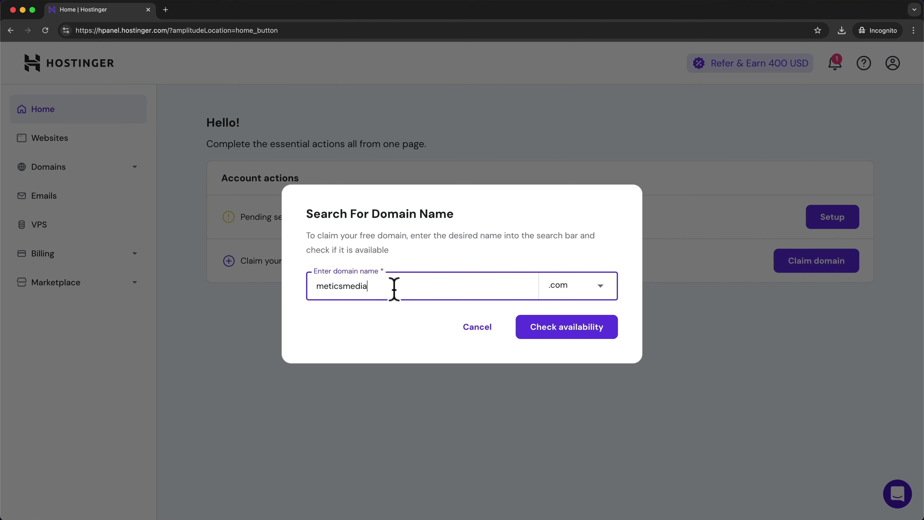
type("11")
left_click(385, 310)
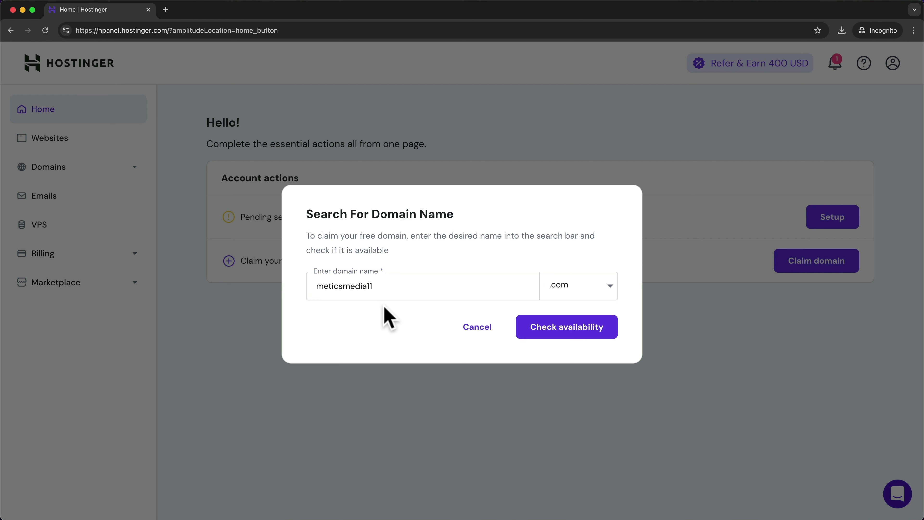
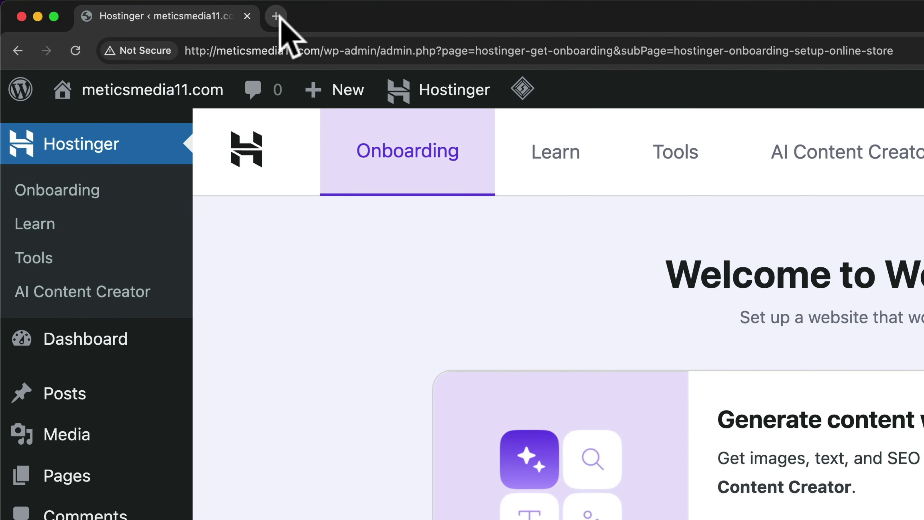
- Go to the meticsmedia11.com/wp-admin login page in a new private tab
left_click(277, 16)
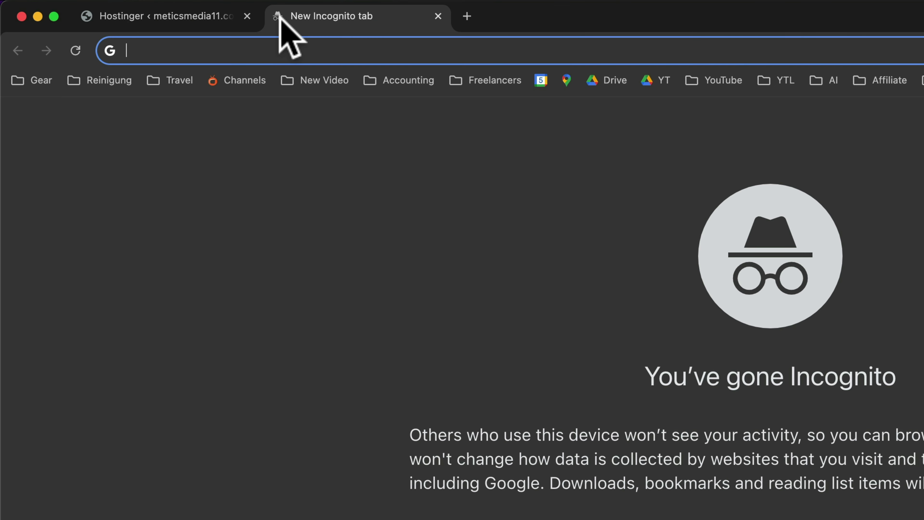
type("meticsmedia11.com")
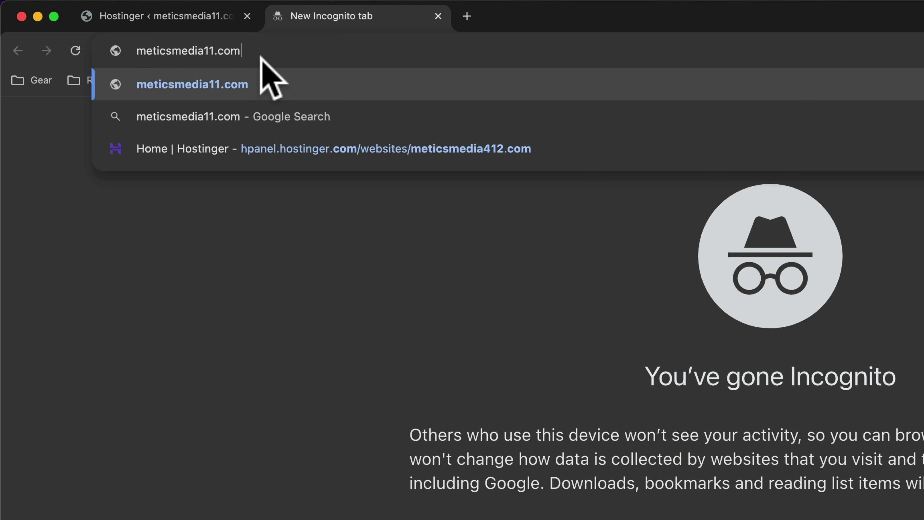
type("/")
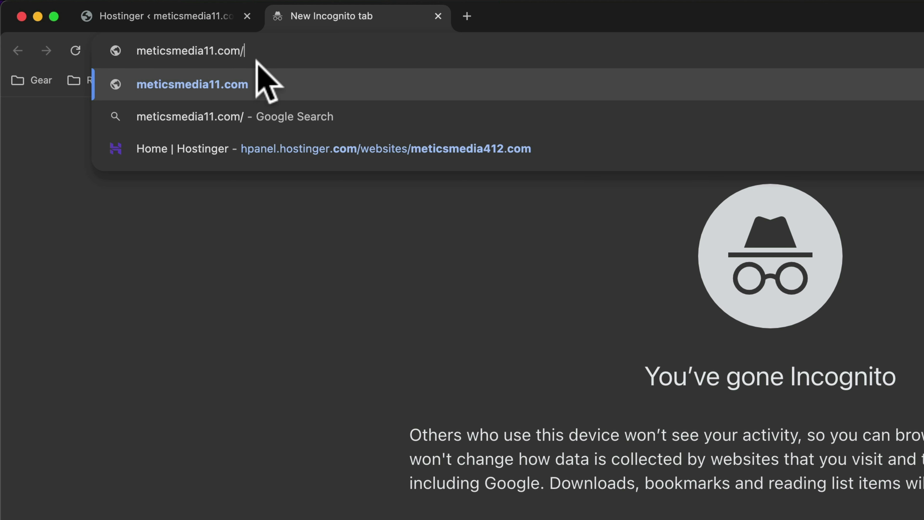
type("wp")
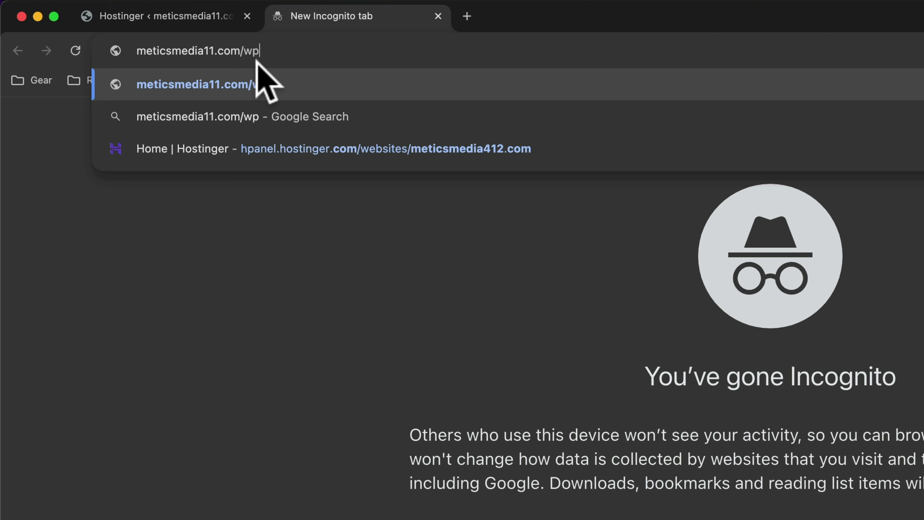
type("-admin")
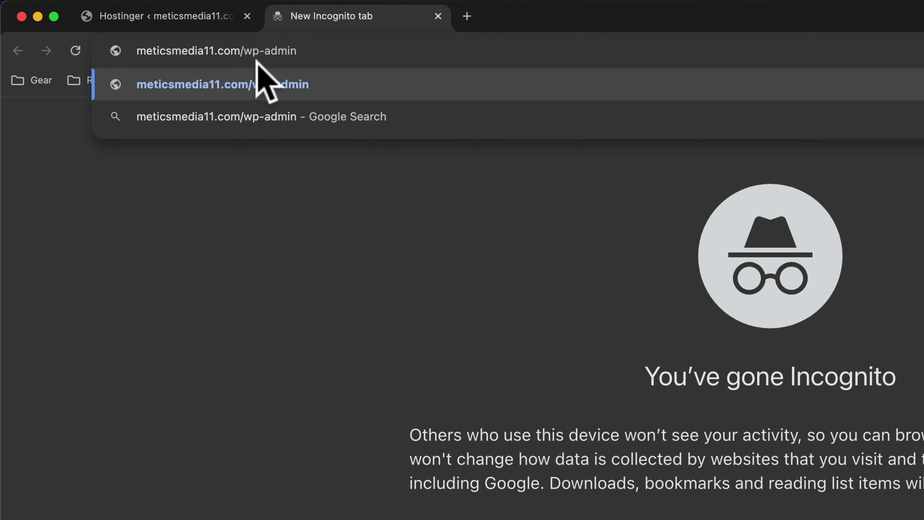
key("Return")
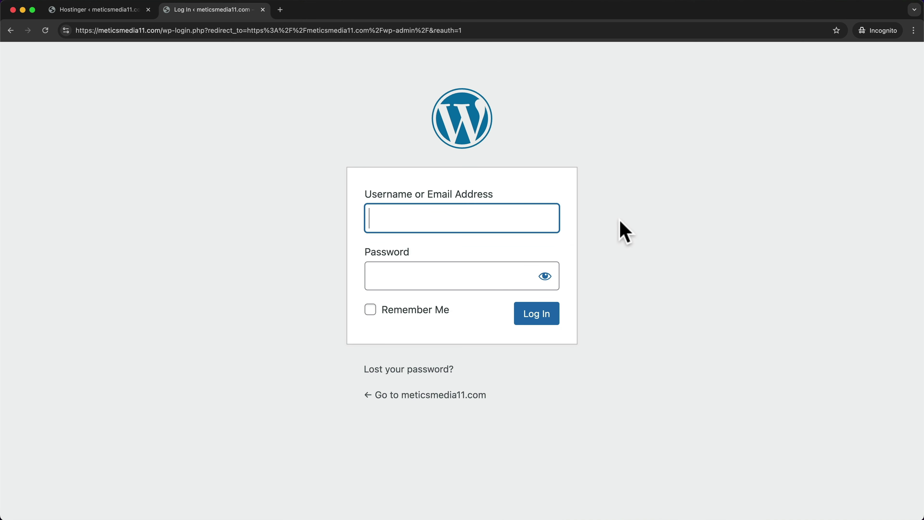
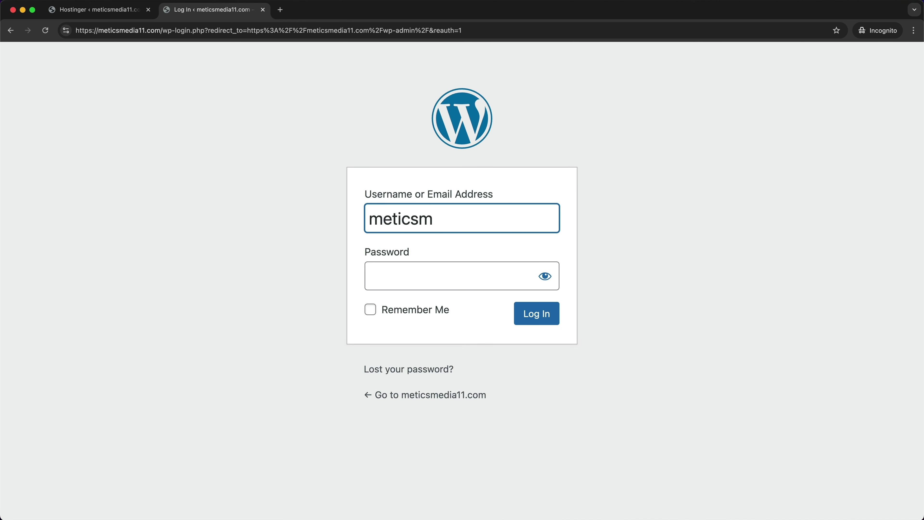
- Log in to the WordPress admin with the site's email username and password
left_click(463, 283)
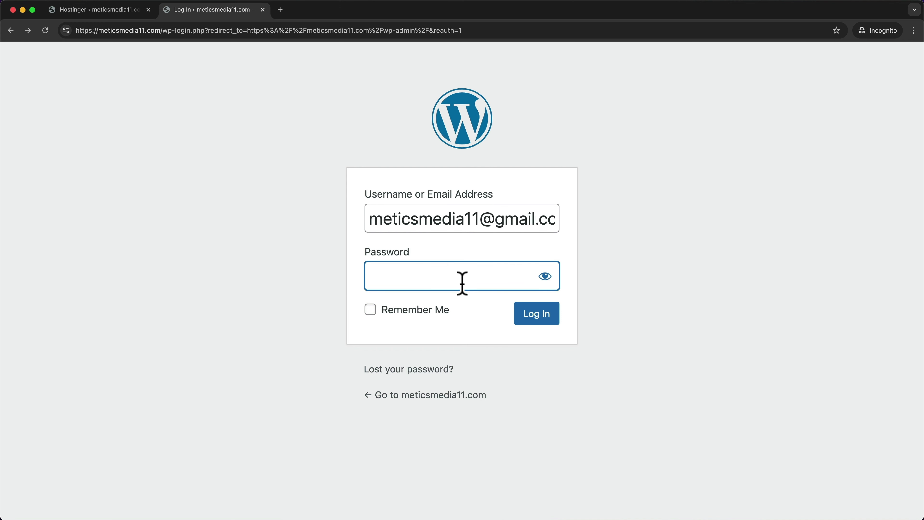
type("**************")
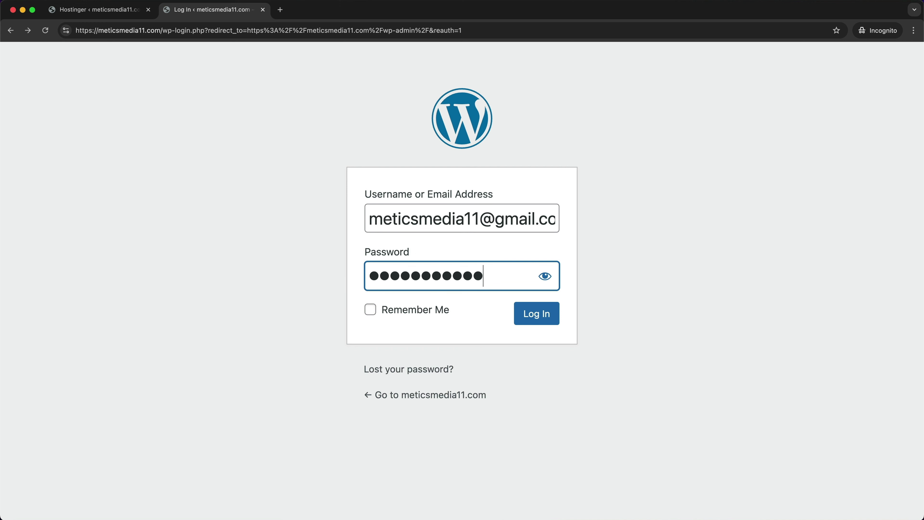
left_click(539, 320)
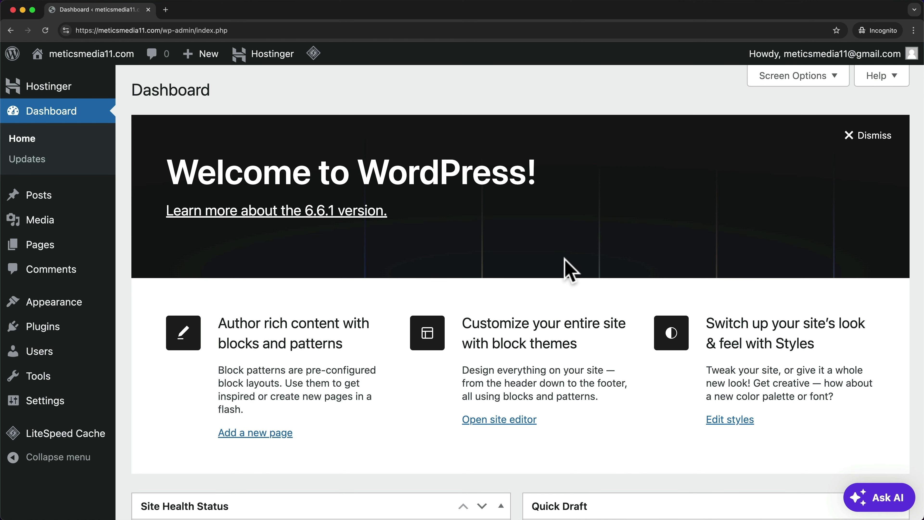
- Find 'astra' under Appearance > Themes > Add New Theme, install it and activate it
mouse_move(82, 303)
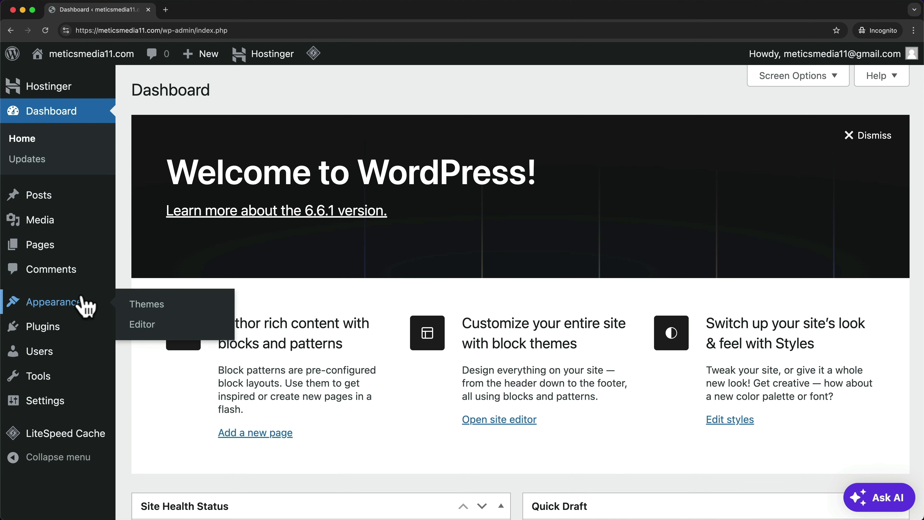
left_click(163, 305)
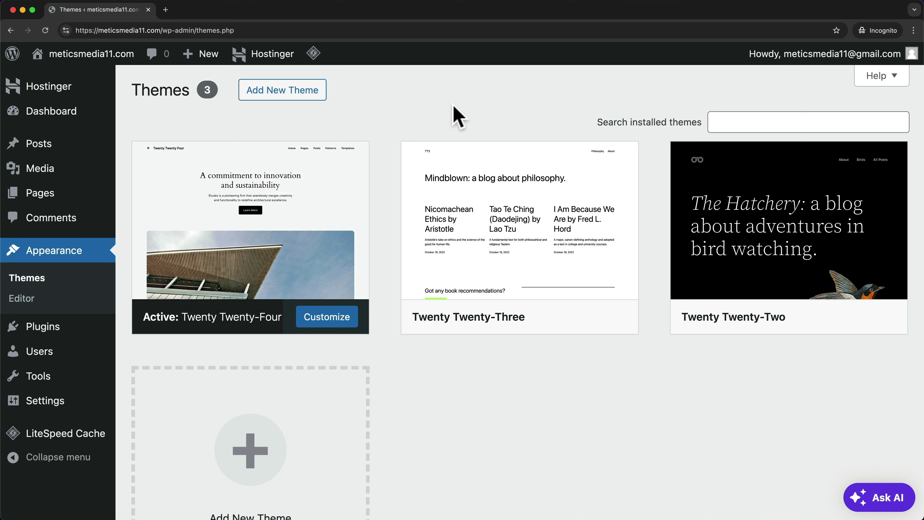
mouse_move(289, 295)
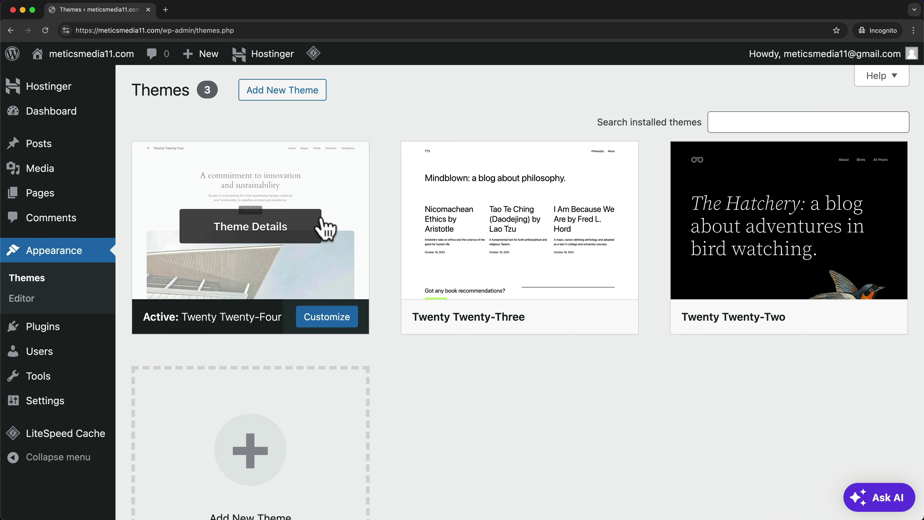
left_click(304, 109)
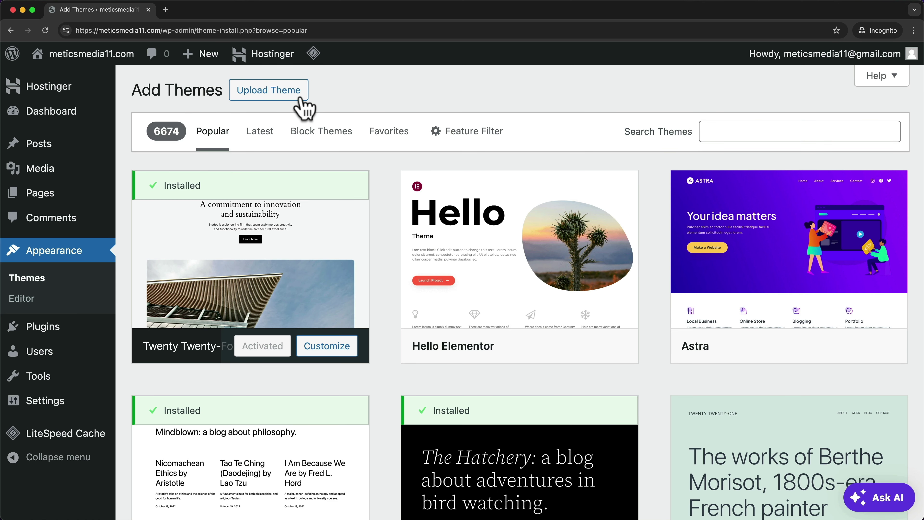
mouse_move(786, 257)
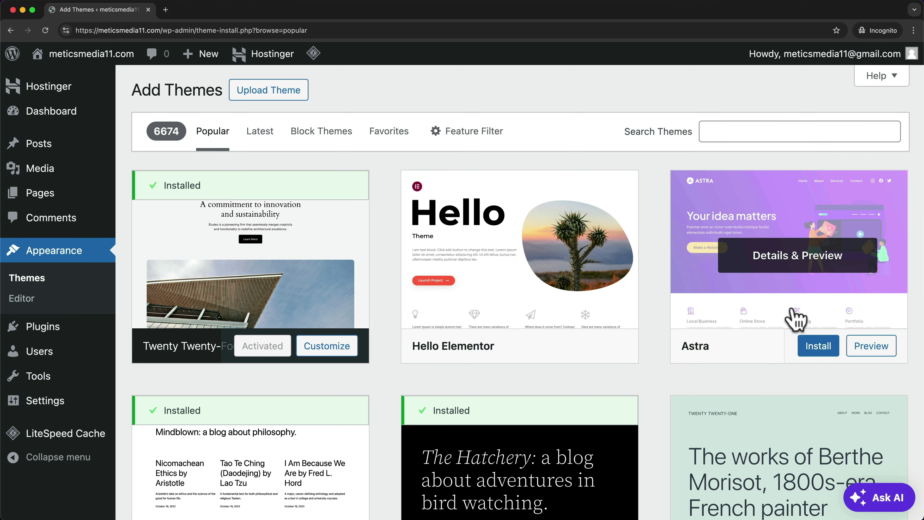
left_click(764, 132)
type("as")
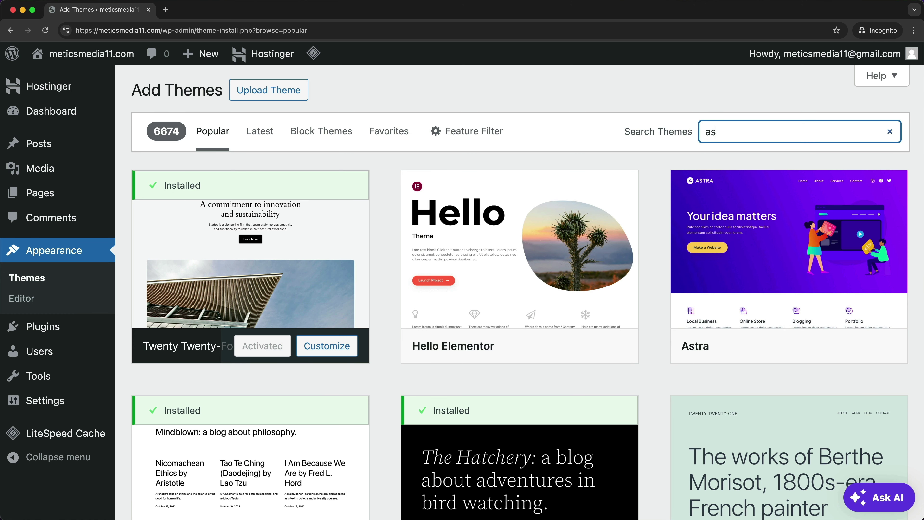
type("tra")
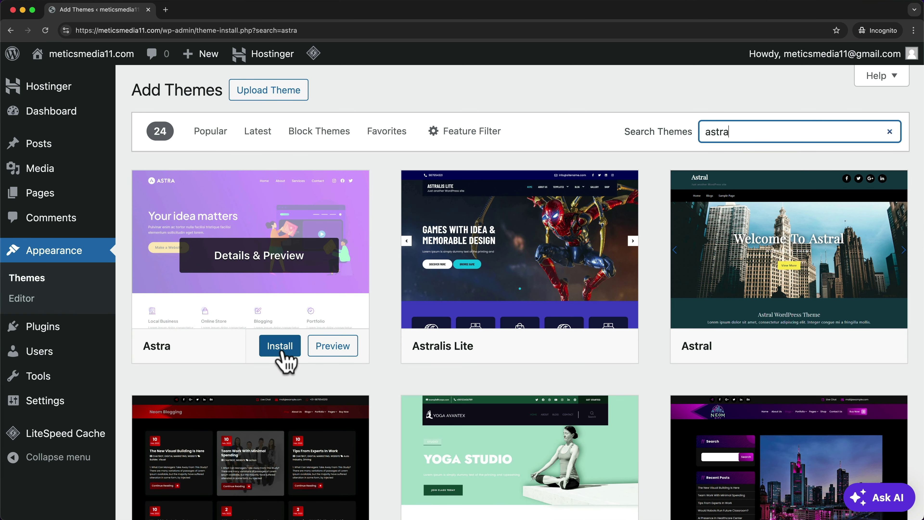
left_click(281, 350)
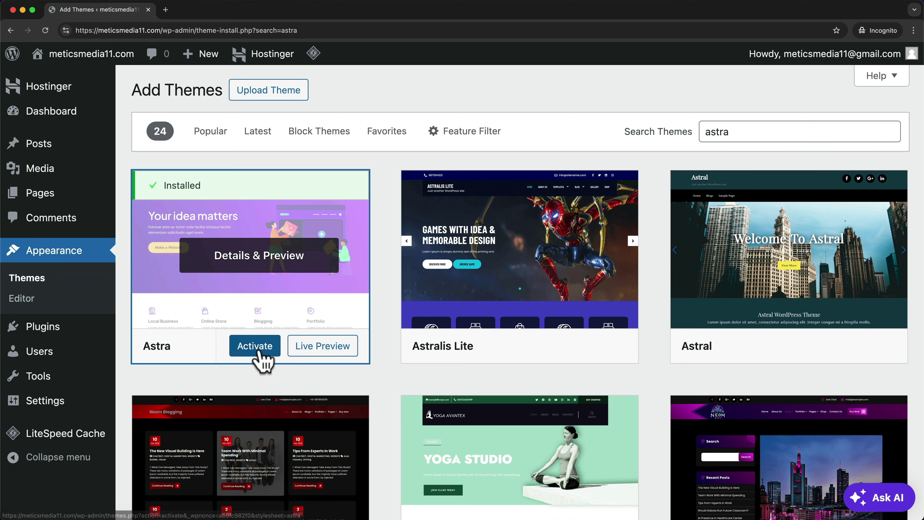
left_click(259, 349)
scroll(530, 103, "down", 8)
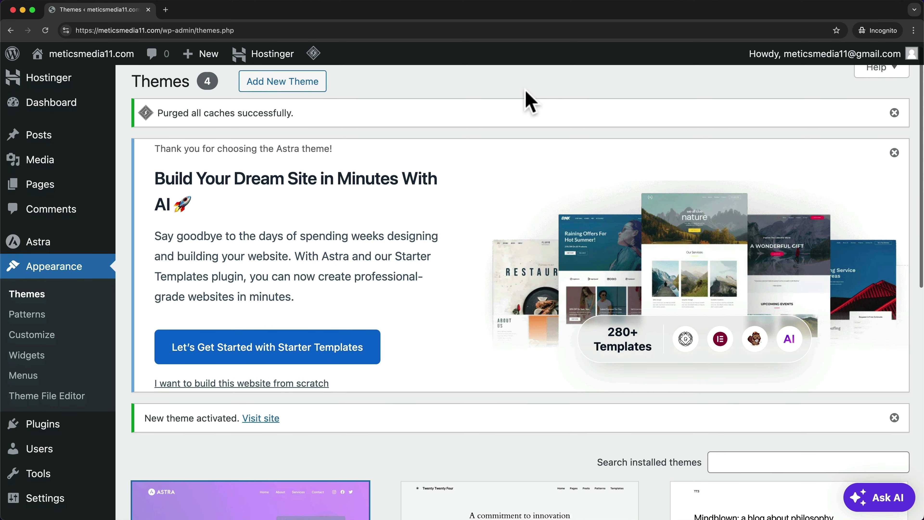
scroll(530, 102, "down", 3)
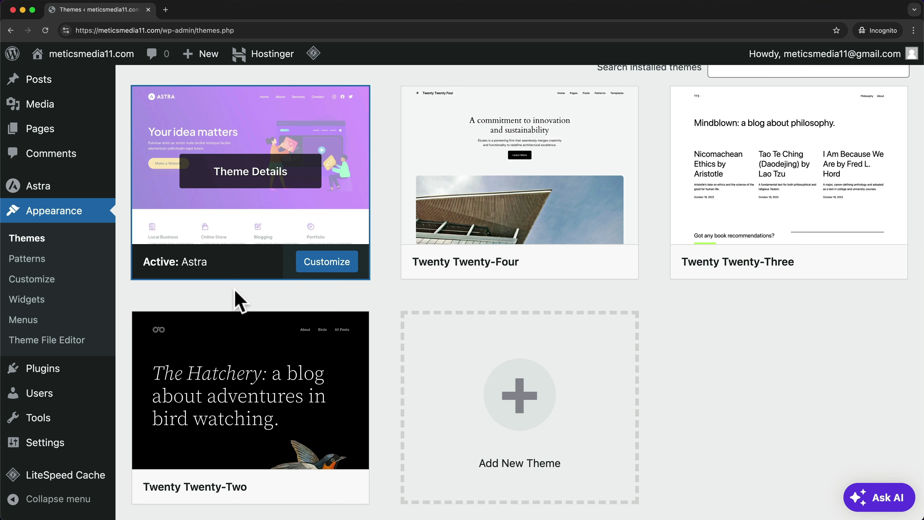
scroll(389, 291, "down", 1)
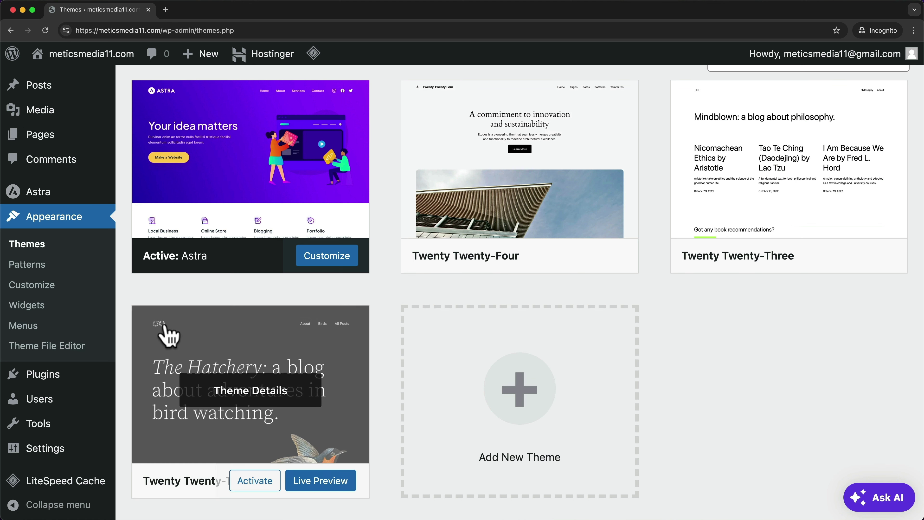
- Dismiss the Astra welcome notice, then install and activate the Starter Templates plugin
left_click(54, 379)
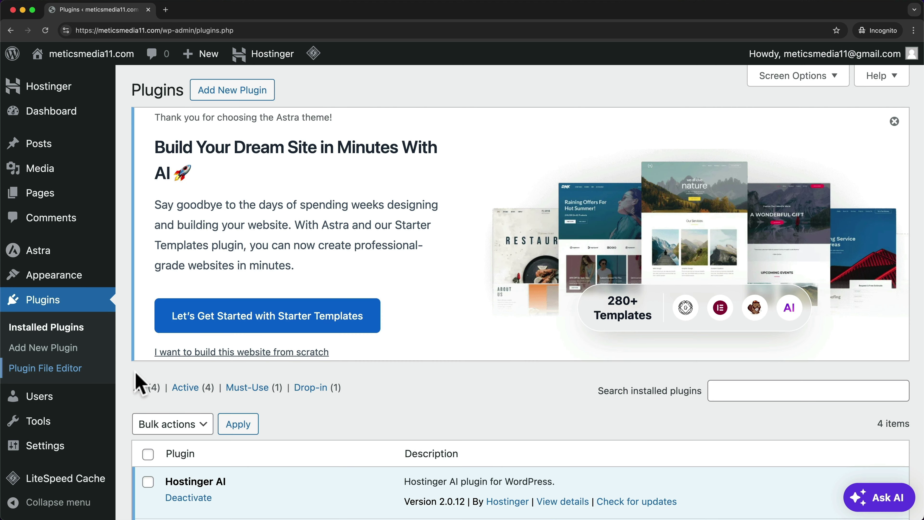
left_click(895, 121)
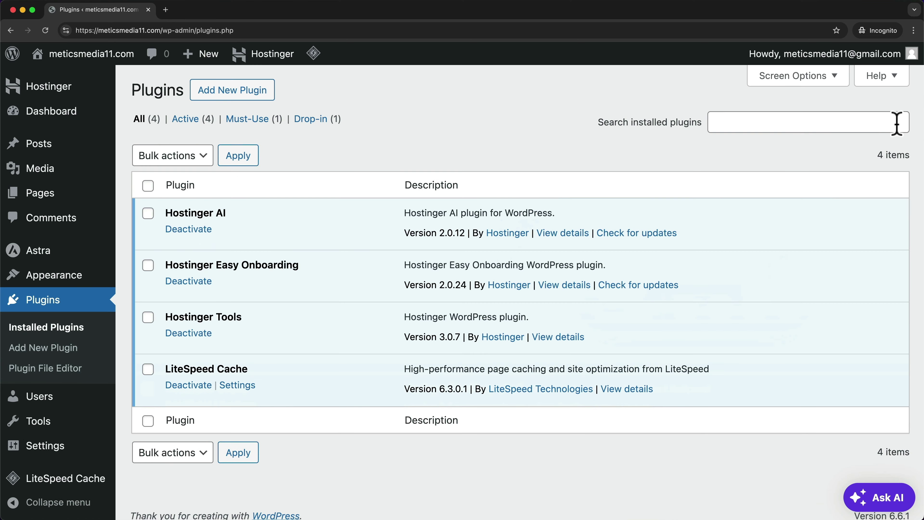
left_click(265, 96)
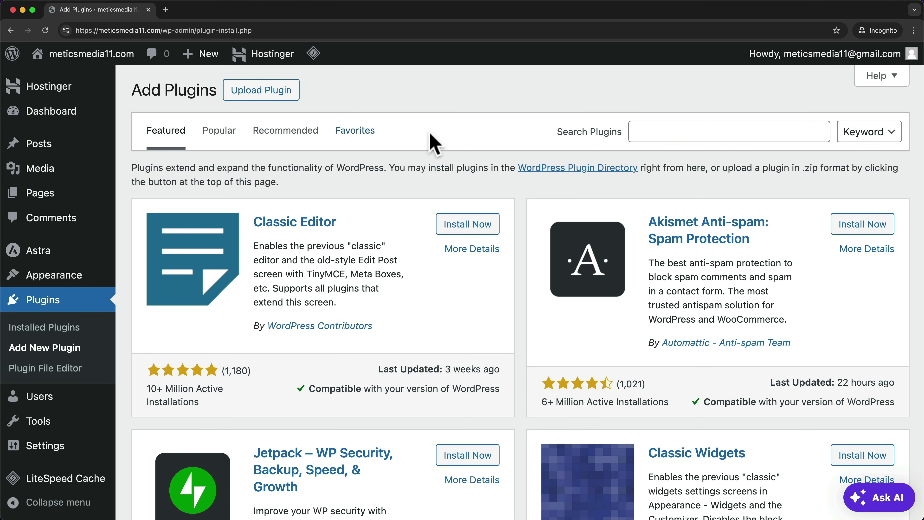
left_click(658, 138)
type("sa")
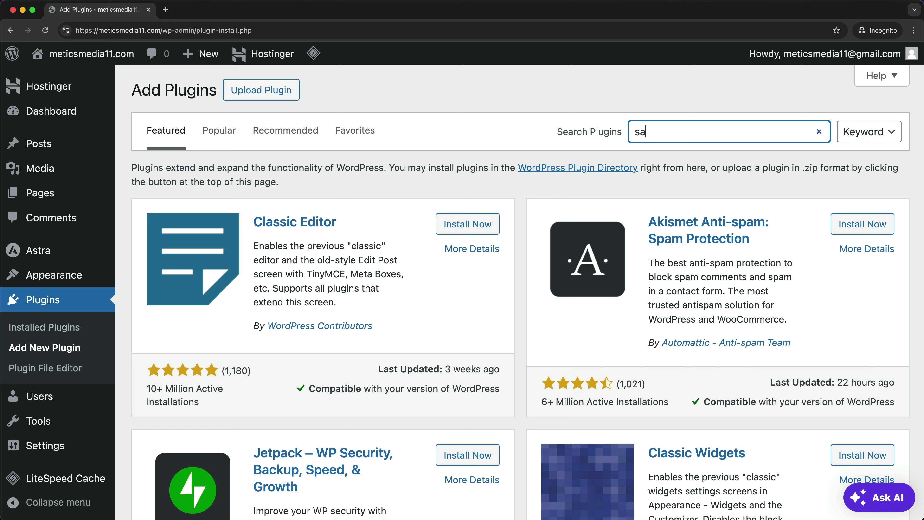
key("BackSpace")
type("tarter templates")
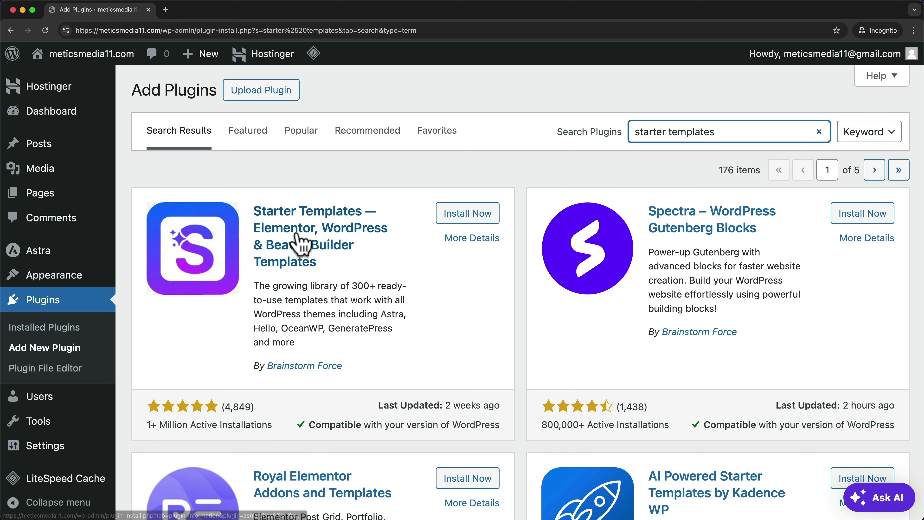
left_click(481, 220)
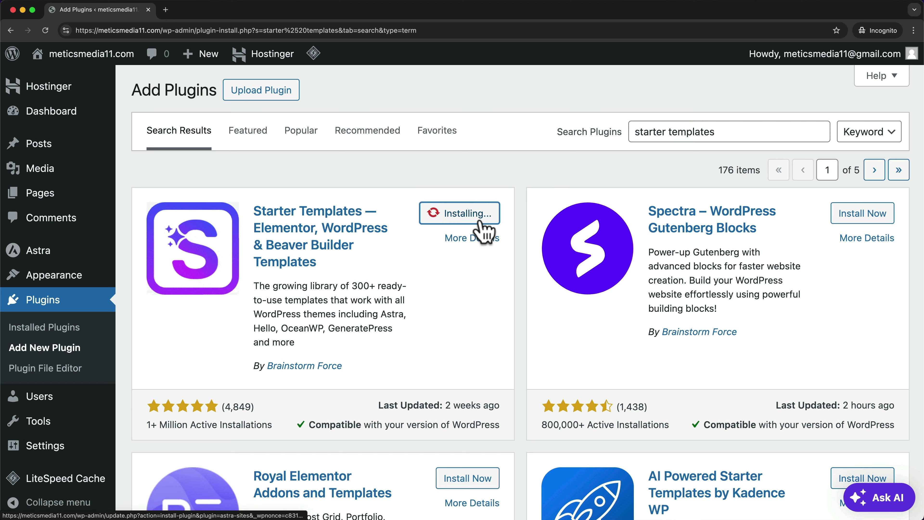
left_click(473, 219)
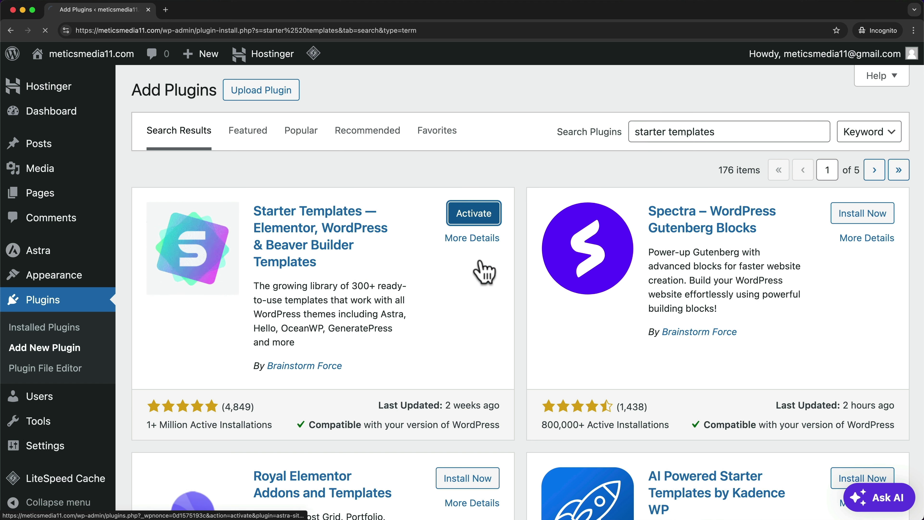
scroll(531, 233, "down", 3)
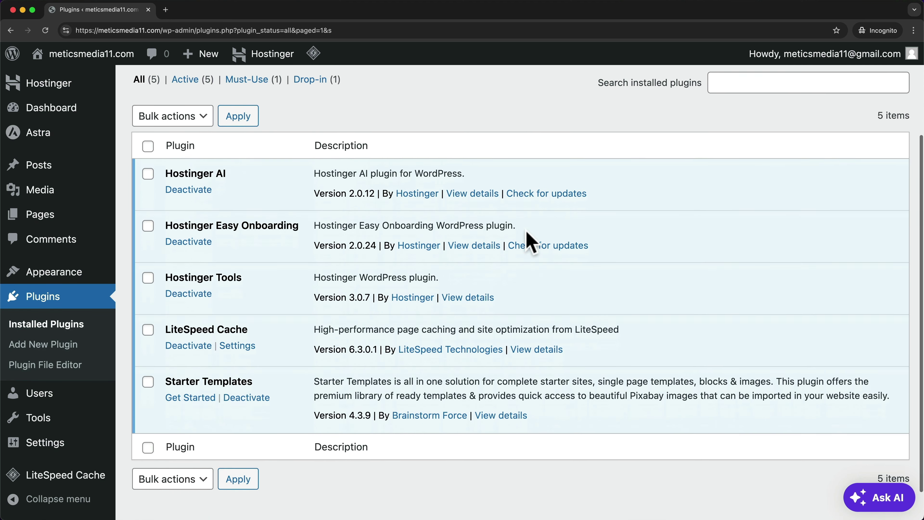
scroll(527, 232, "down", 1)
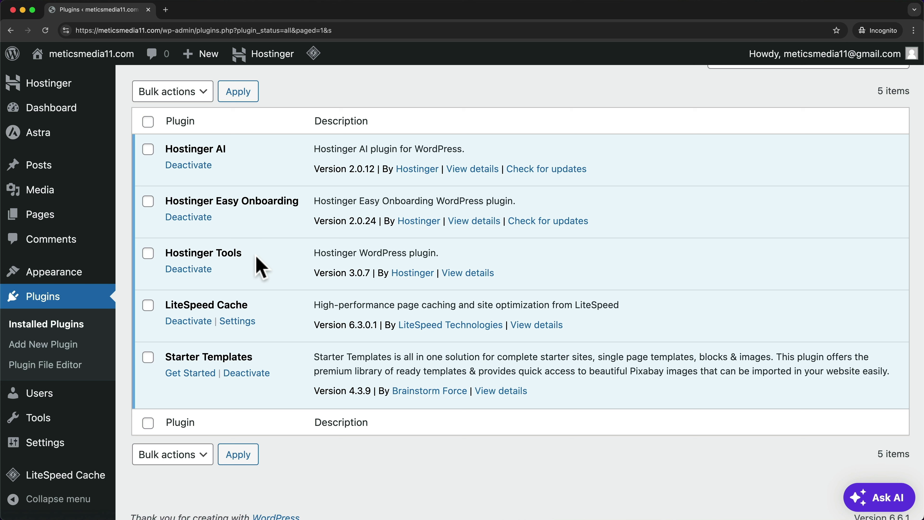
- Bulk-deactivate the Hostinger AI, Hostinger Easy Onboarding and Hostinger Tools plugins
left_click(155, 164)
left_click(148, 201)
left_click(148, 253)
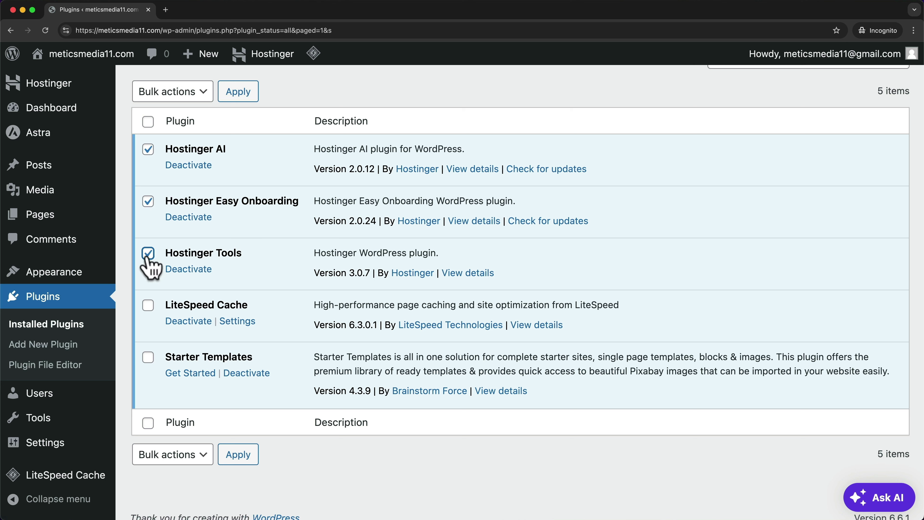
left_click(199, 94)
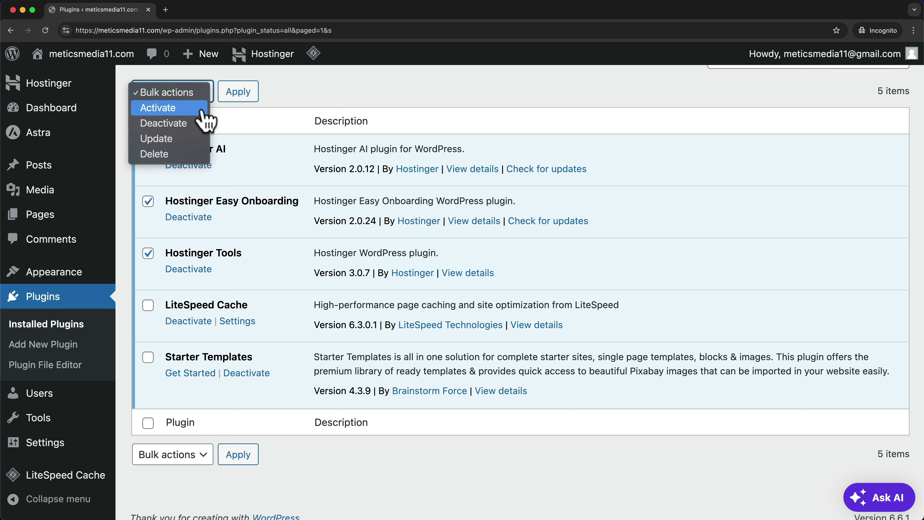
left_click(189, 125)
left_click(245, 95)
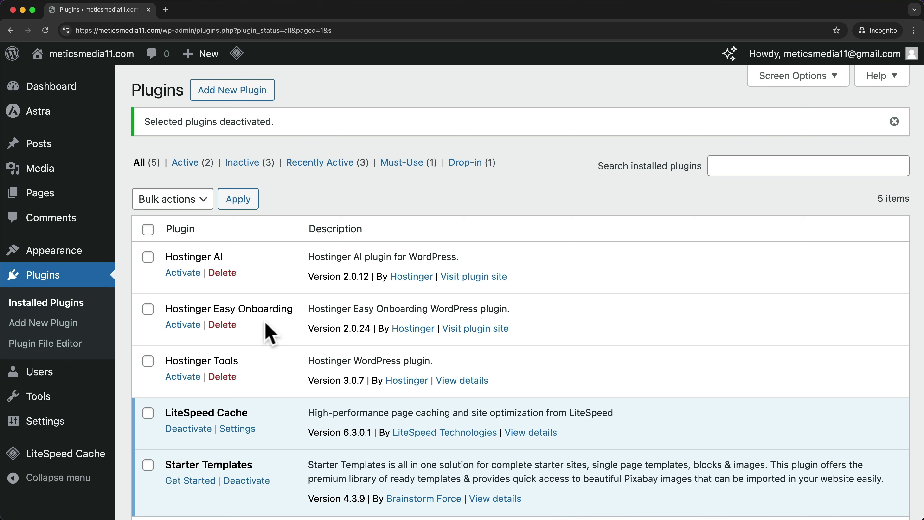
- Bulk-delete the three deactivated Hostinger plugins and confirm the deletion
left_click(149, 257)
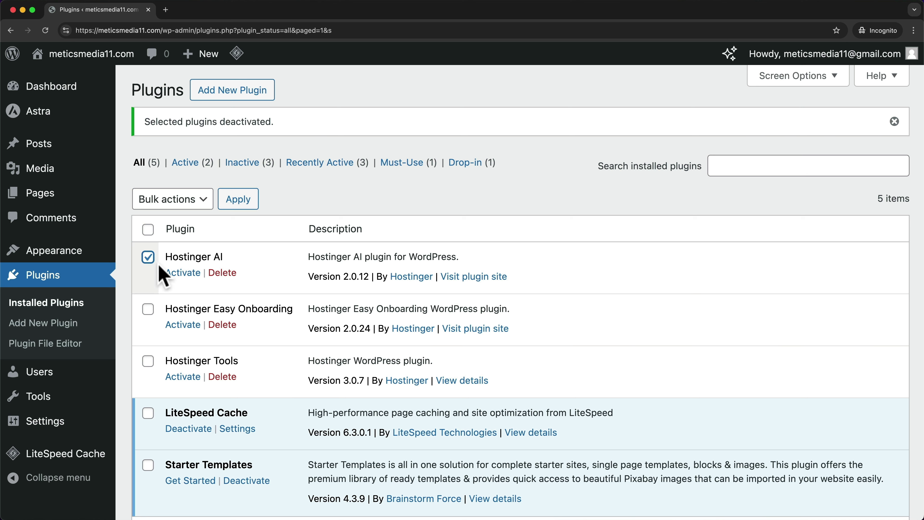
left_click(148, 310)
left_click(148, 361)
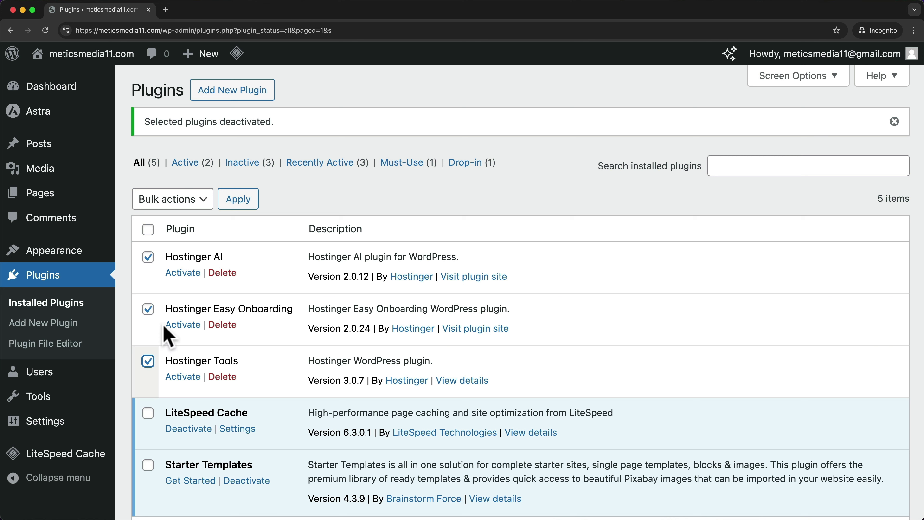
left_click(177, 203)
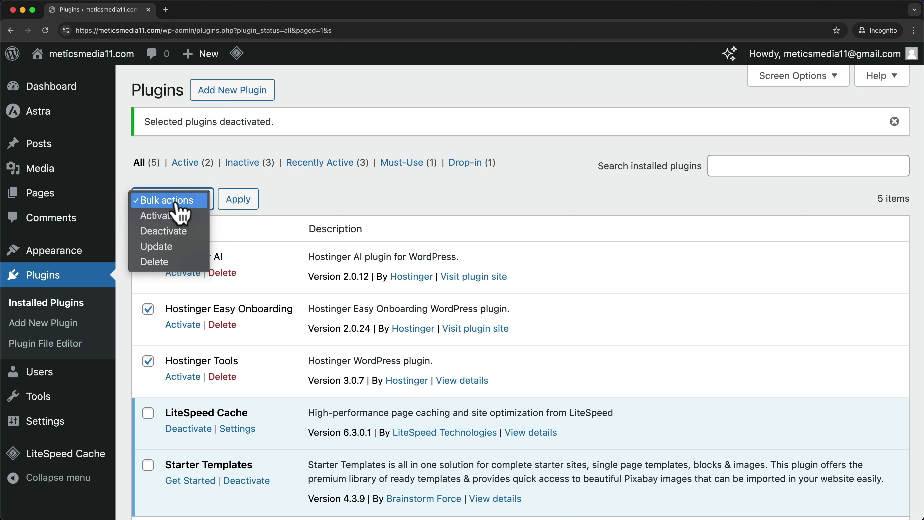
left_click(167, 263)
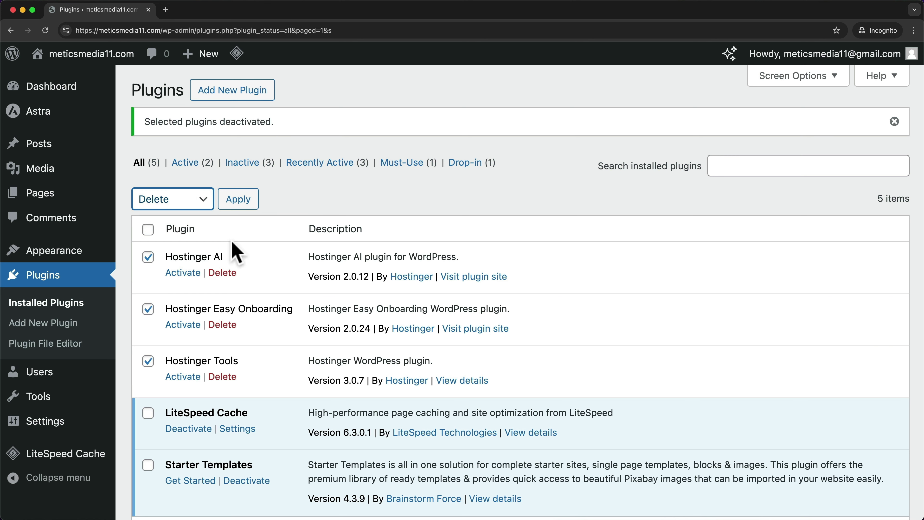
left_click(239, 200)
left_click(542, 100)
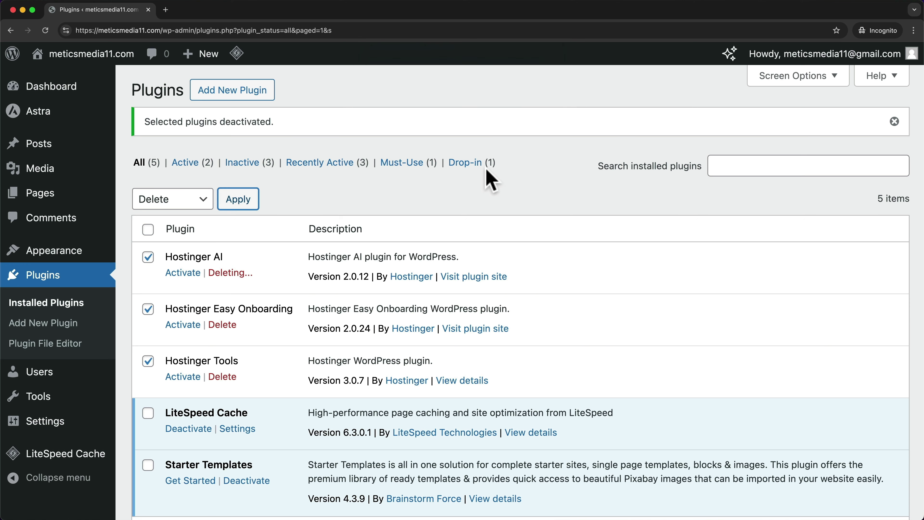
scroll(351, 214, "down", 2)
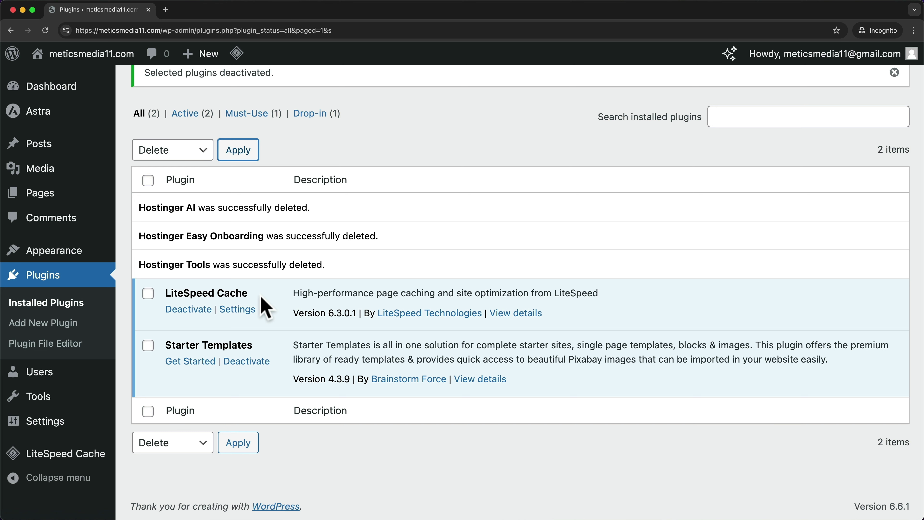
- Deactivate LiteSpeed Cache and start the Starter Templates setup with Get Started
left_click(186, 310)
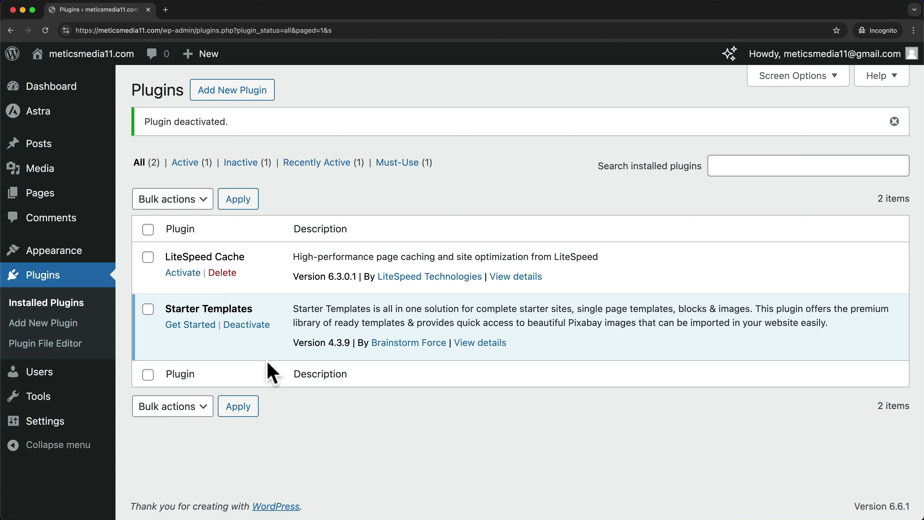
left_click(204, 325)
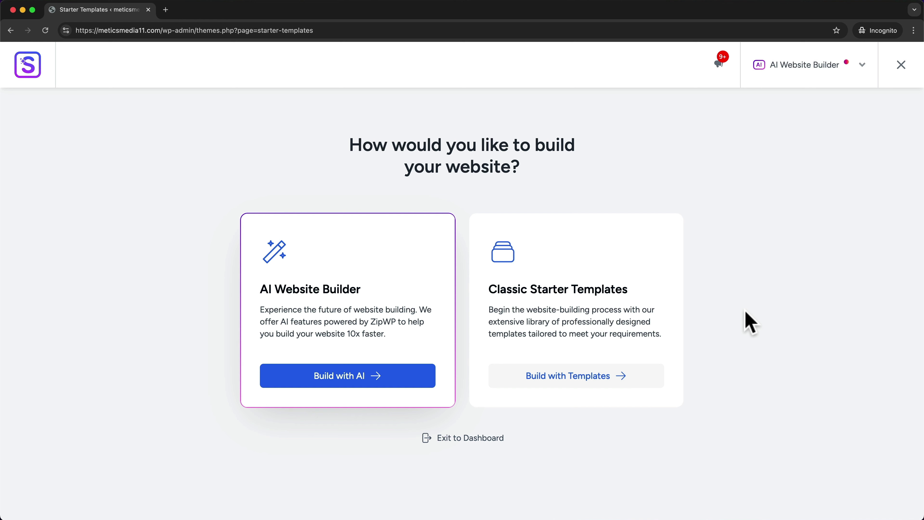
- Switch the page builder to Elementor and scroll through its template gallery
left_click(864, 69)
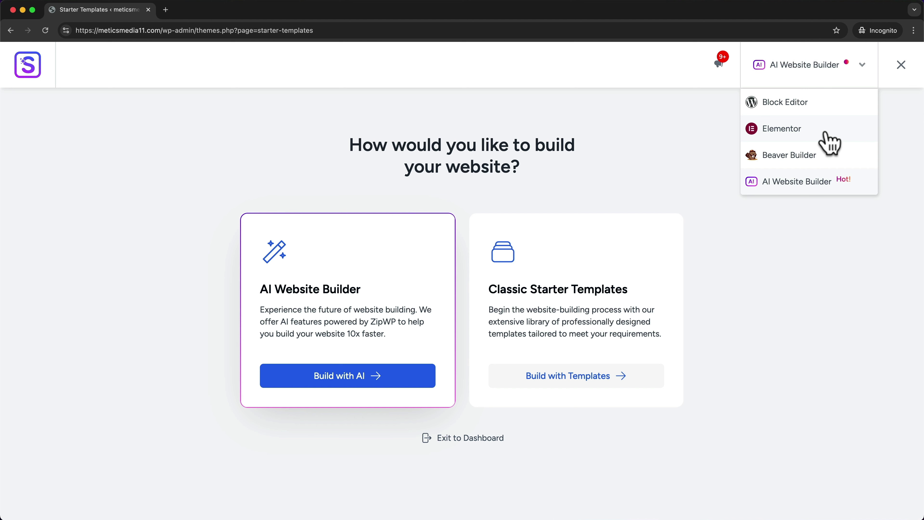
left_click(806, 140)
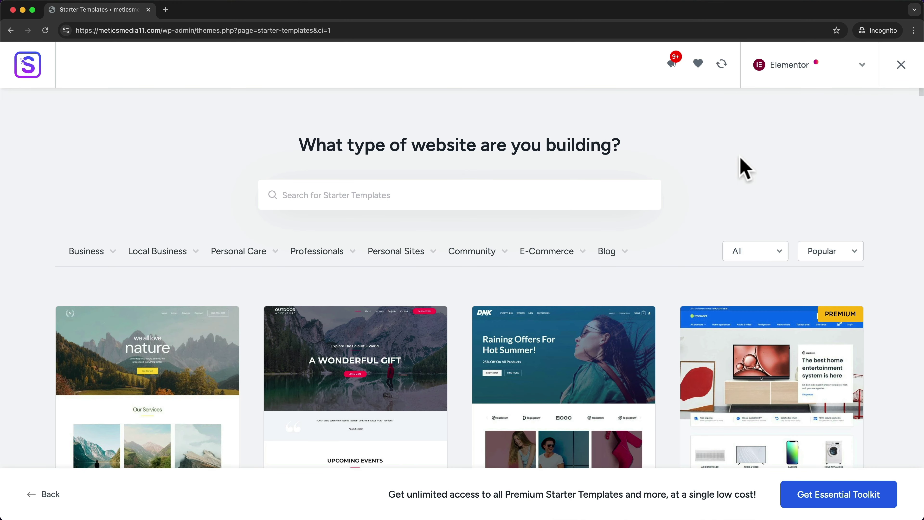
scroll(684, 219, "down", 10)
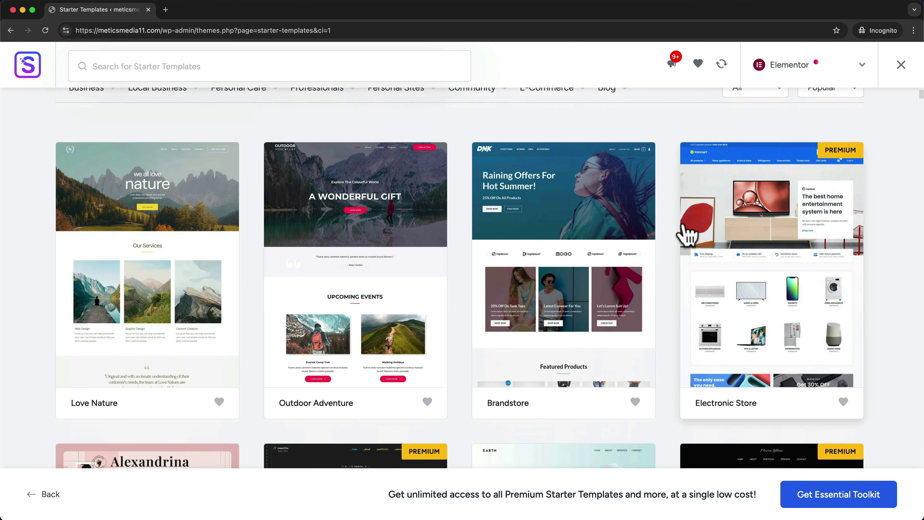
scroll(684, 235, "down", 12)
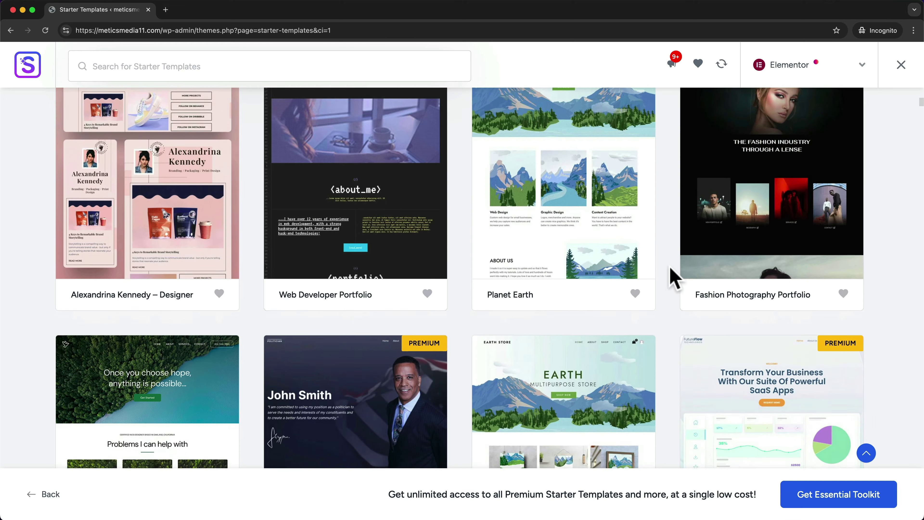
scroll(673, 279, "down", 10)
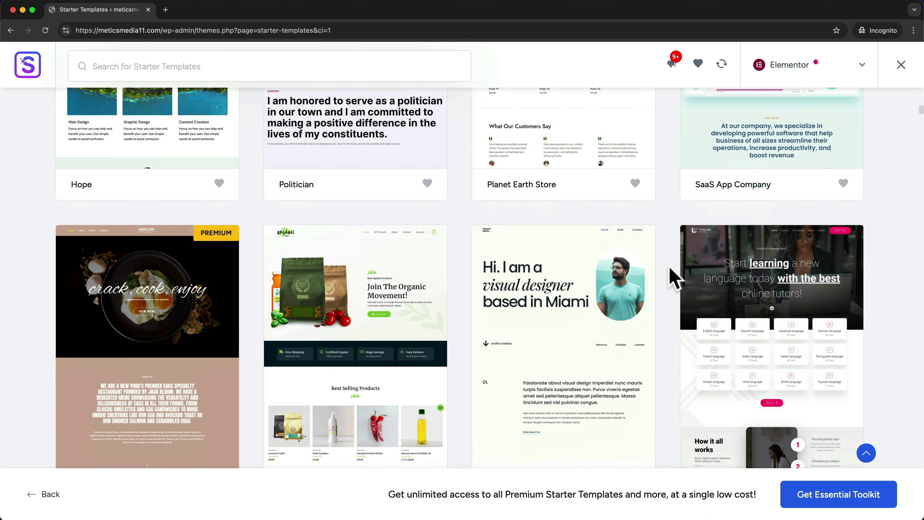
scroll(673, 279, "down", 7)
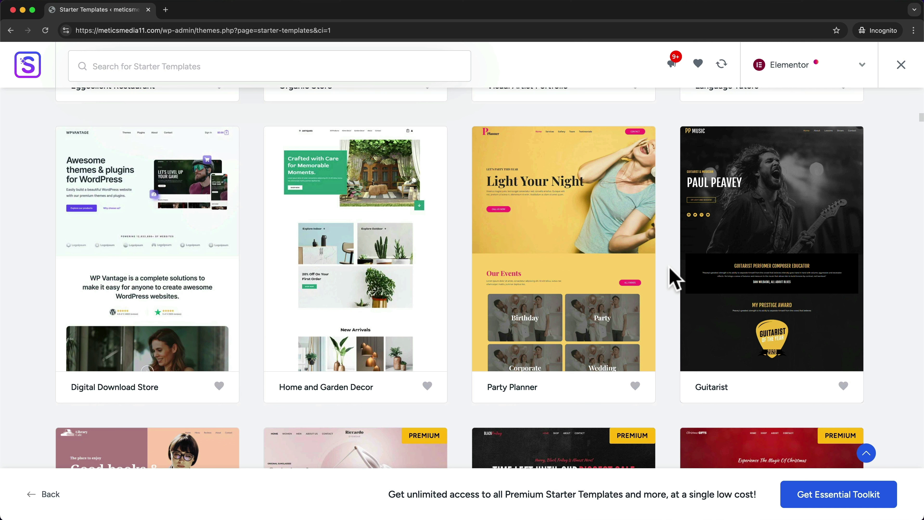
scroll(673, 279, "down", 10)
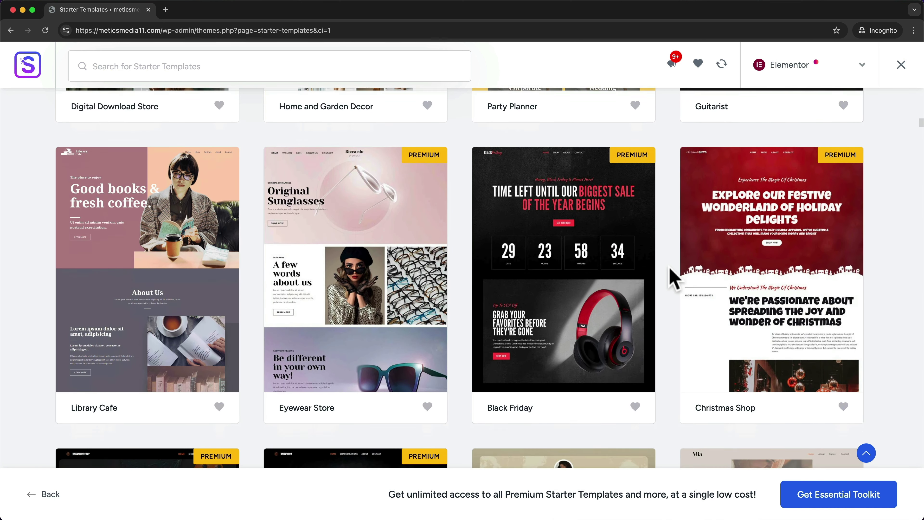
scroll(673, 278, "down", 1)
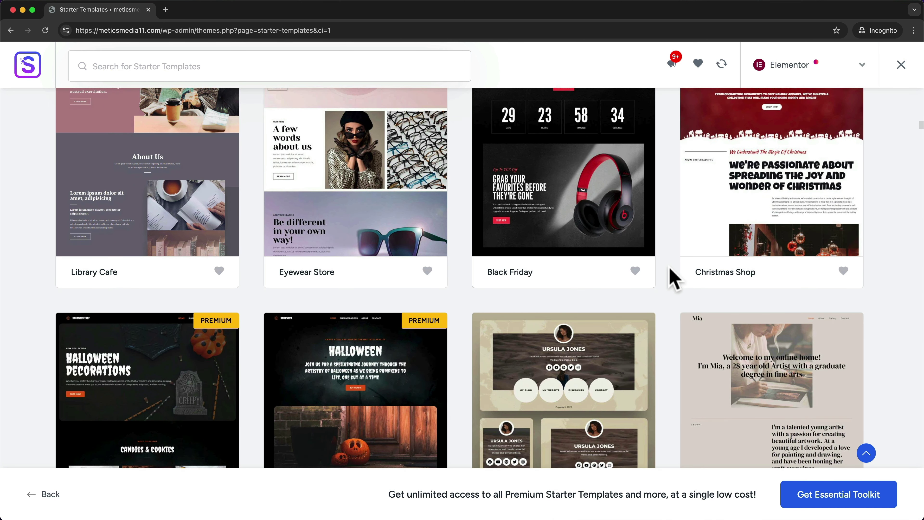
scroll(674, 278, "down", 8)
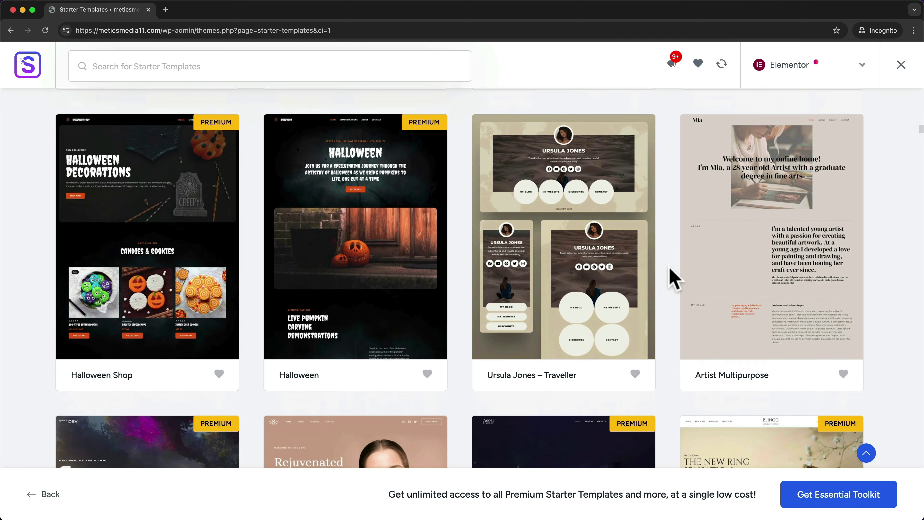
scroll(674, 278, "up", 20)
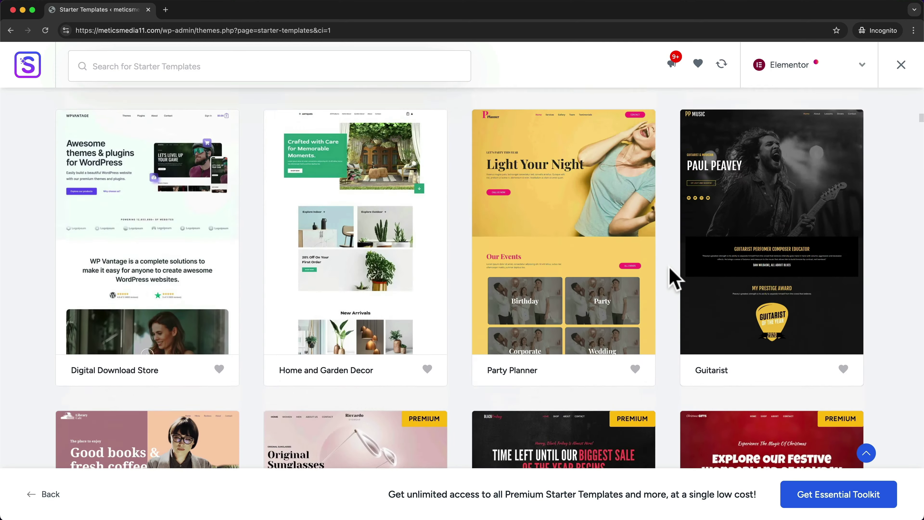
scroll(675, 278, "up", 14)
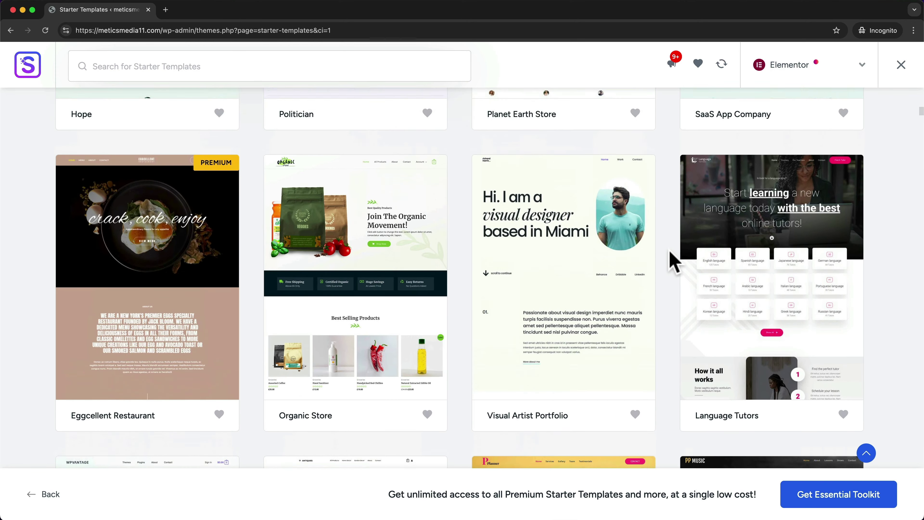
scroll(672, 253, "up", 15)
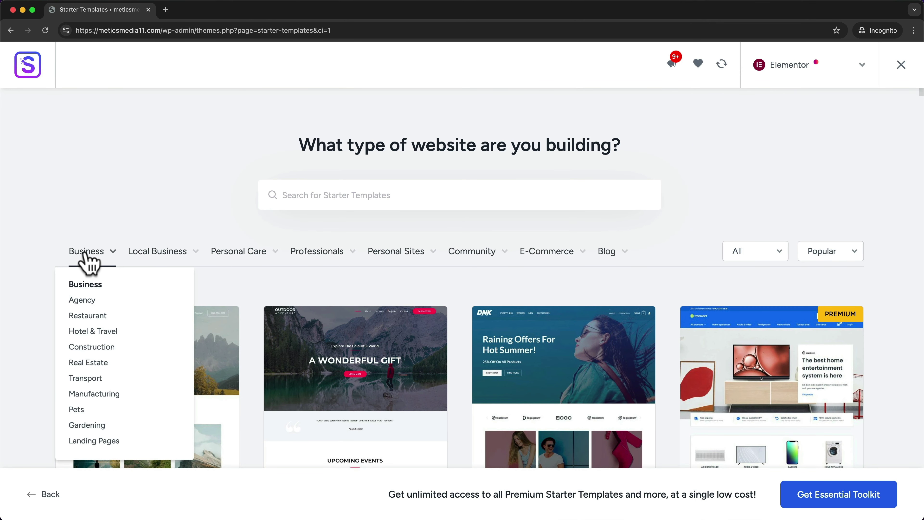
- Filter the starter templates to the Restaurant category
mouse_move(159, 255)
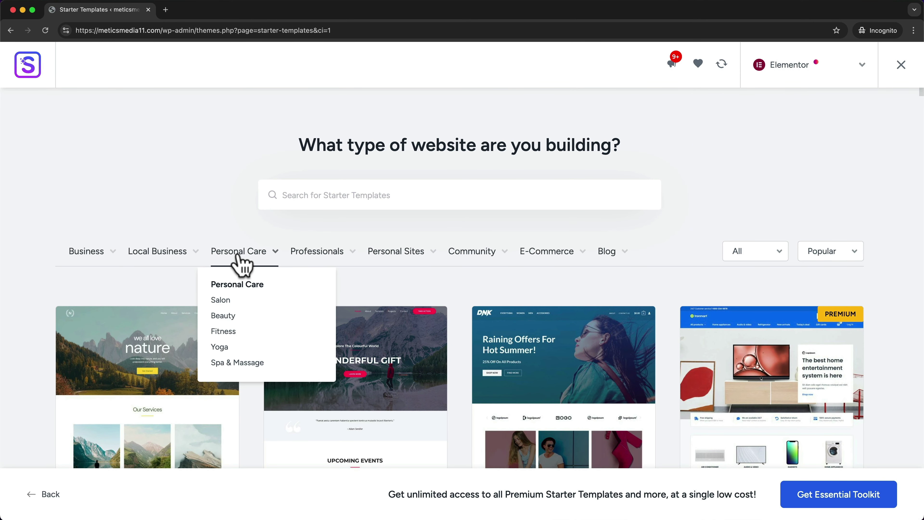
mouse_move(302, 260)
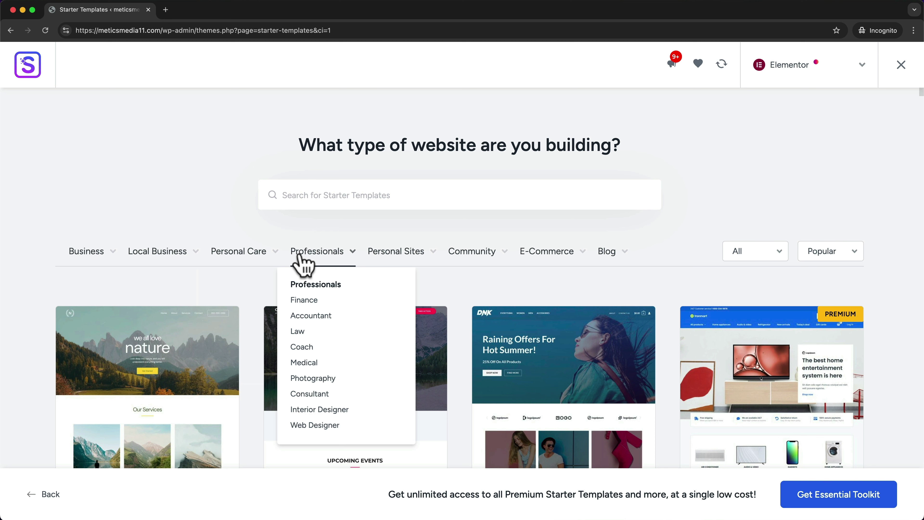
mouse_move(96, 270)
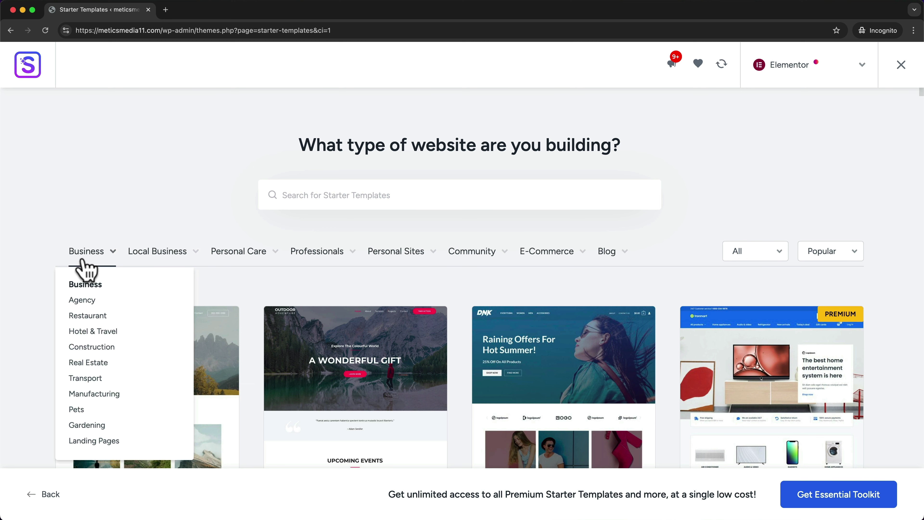
left_click(90, 316)
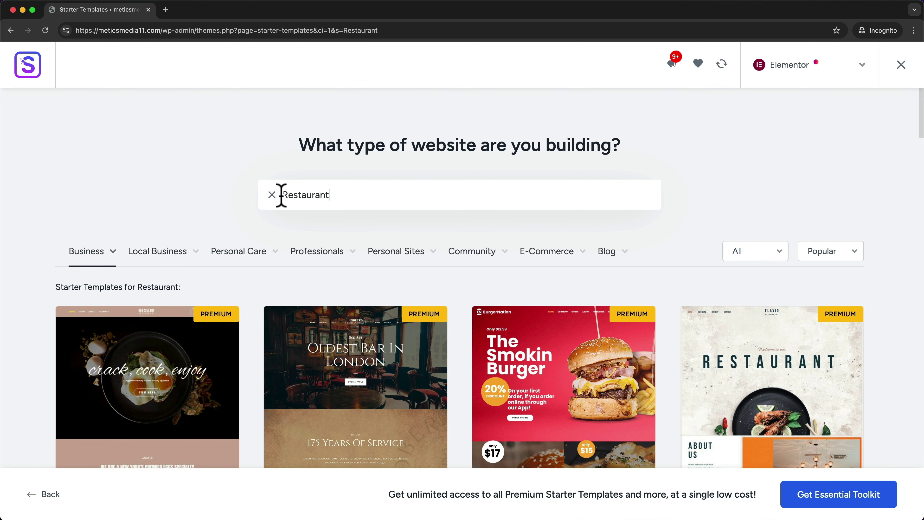
left_click_drag(281, 196, 372, 196)
left_click(188, 180)
- Browse the Restaurant template results, then search the templates for 'portfolio'
scroll(285, 248, "down", 7)
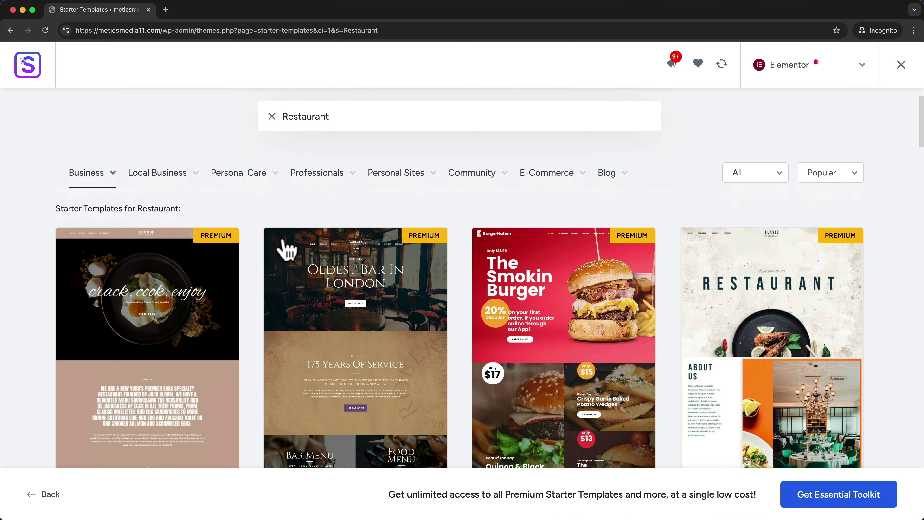
scroll(298, 241, "down", 3)
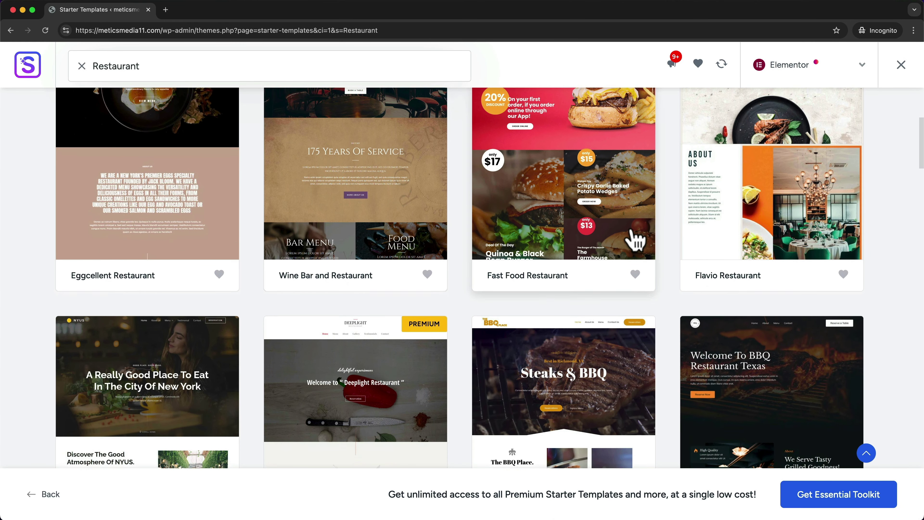
scroll(635, 219, "down", 4)
scroll(598, 223, "up", 13)
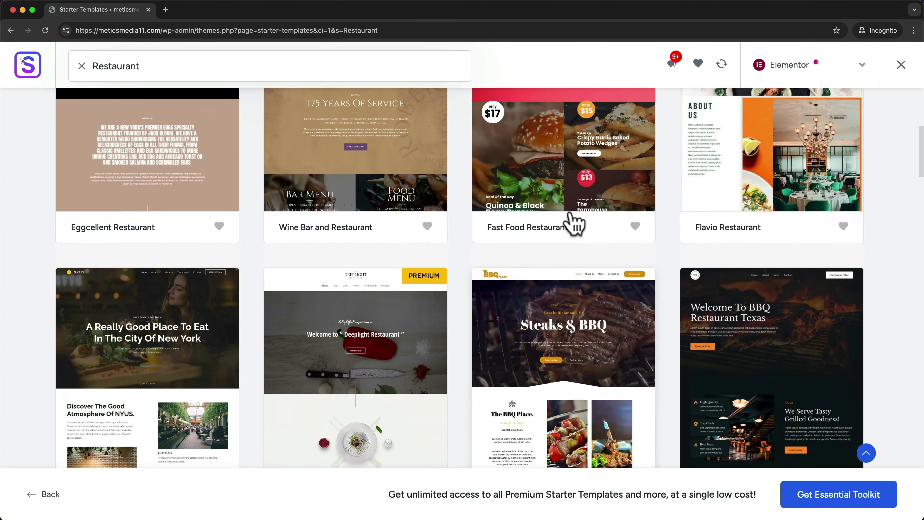
scroll(574, 223, "down", 3)
scroll(482, 254, "down", 1)
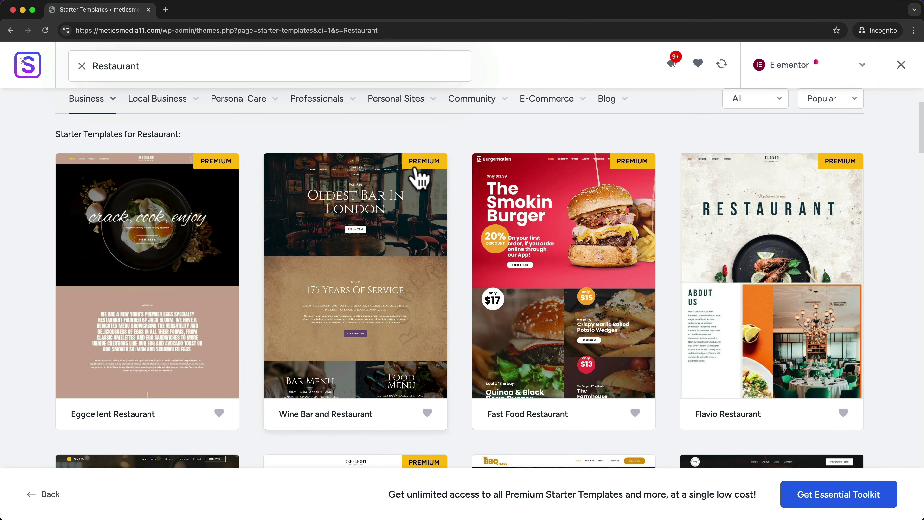
scroll(436, 177, "down", 3)
scroll(437, 177, "down", 4)
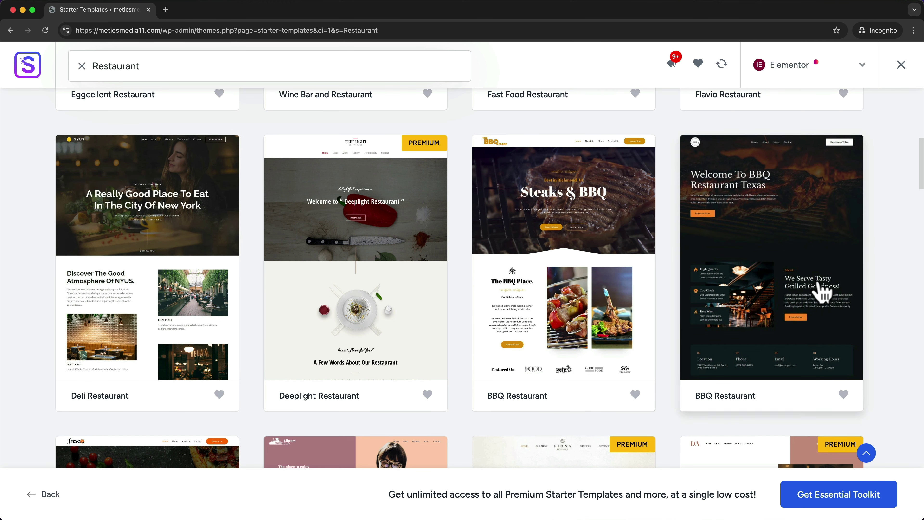
scroll(817, 271, "down", 7)
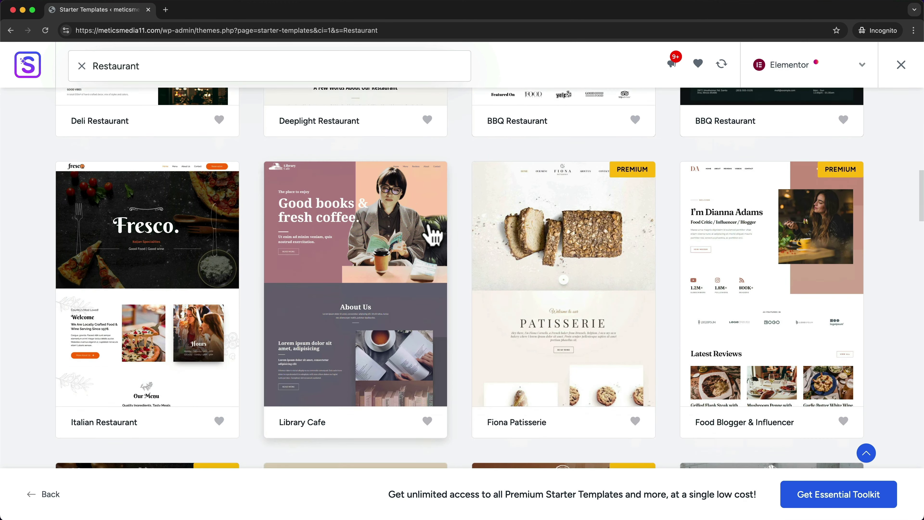
scroll(428, 226, "up", 15)
left_click(272, 194)
type("portfolio")
- Scroll the portfolio results and pick the Personal Portfolio template
scroll(399, 213, "down", 3)
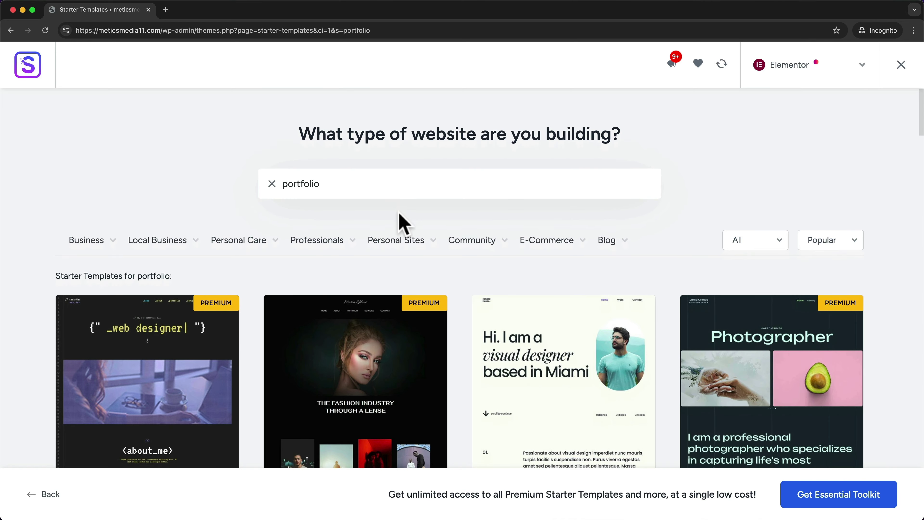
scroll(455, 228, "down", 10)
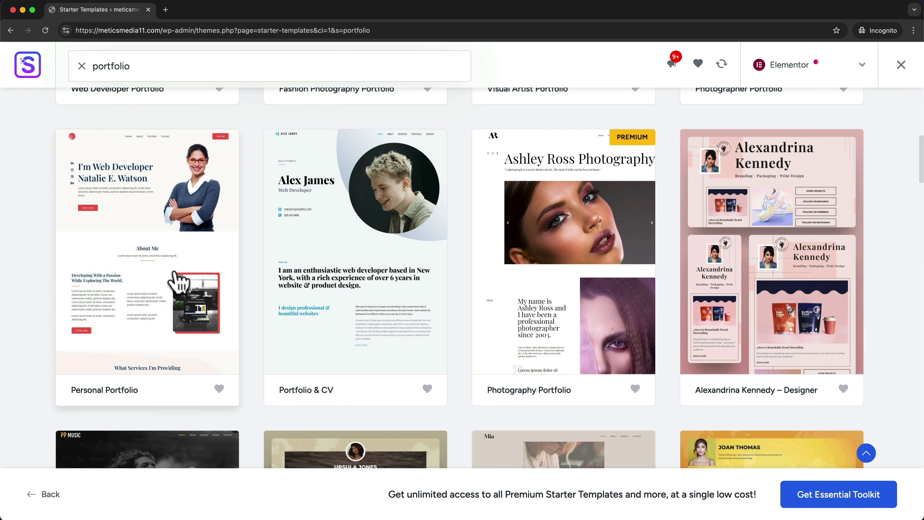
left_click(181, 287)
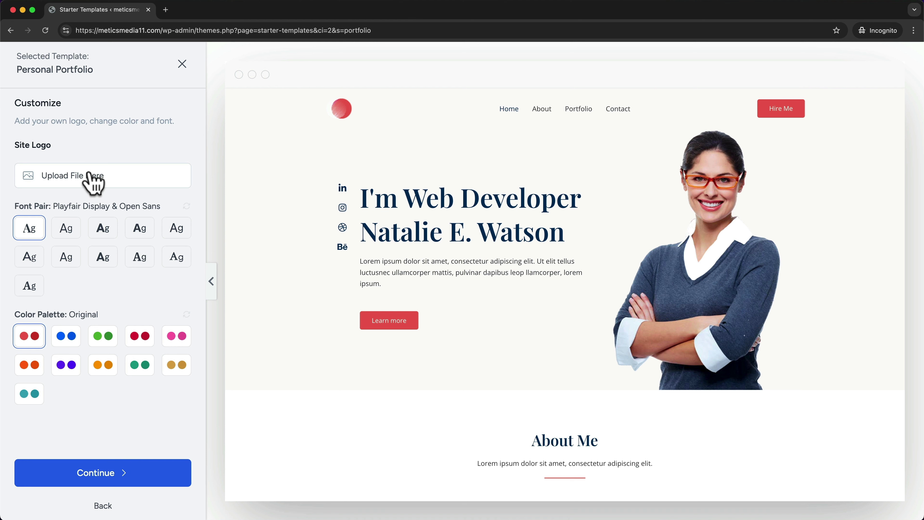
- Choose the Plus Jakarta Sans & Manrope fonts and blue Style 1 palette, then continue
left_click(67, 235)
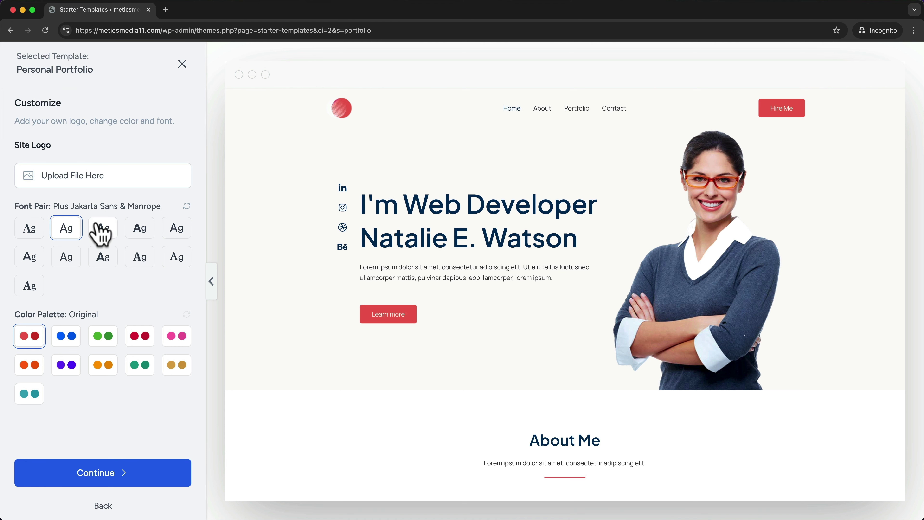
left_click(100, 233)
left_click(77, 234)
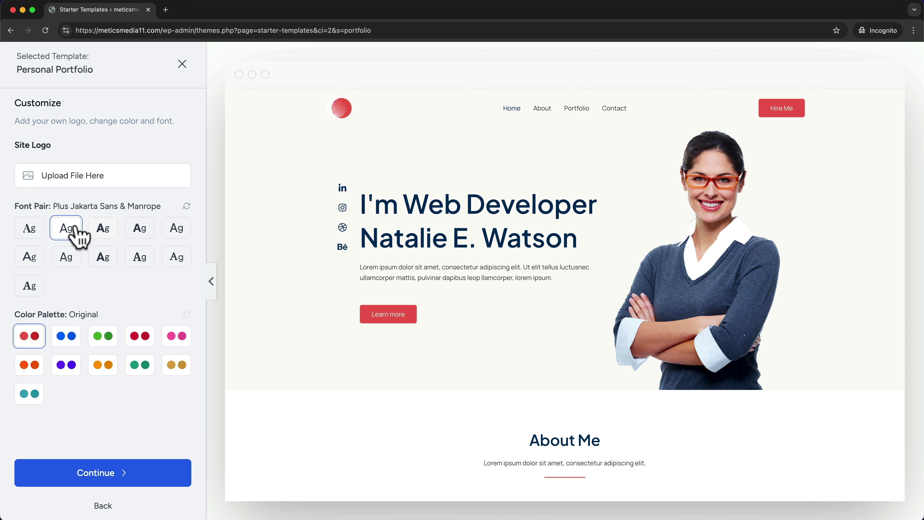
left_click(110, 340)
left_click(143, 344)
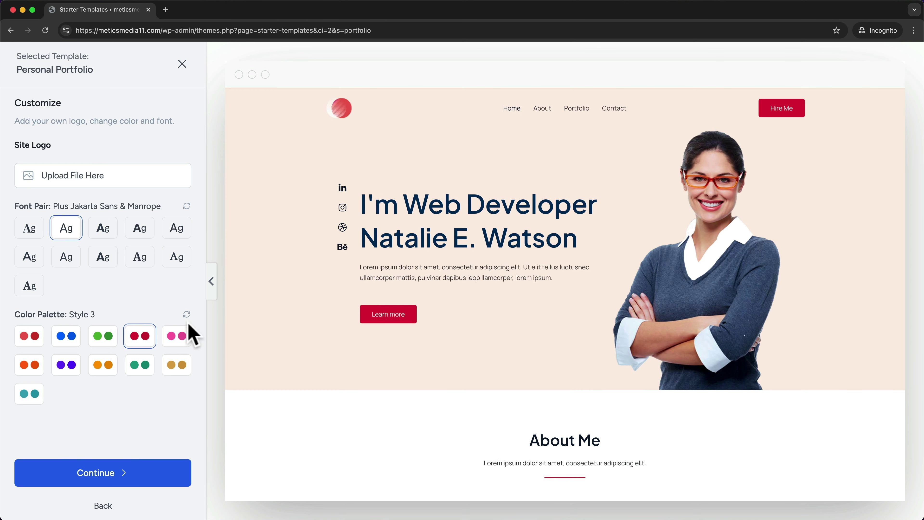
left_click(184, 338)
left_click(140, 368)
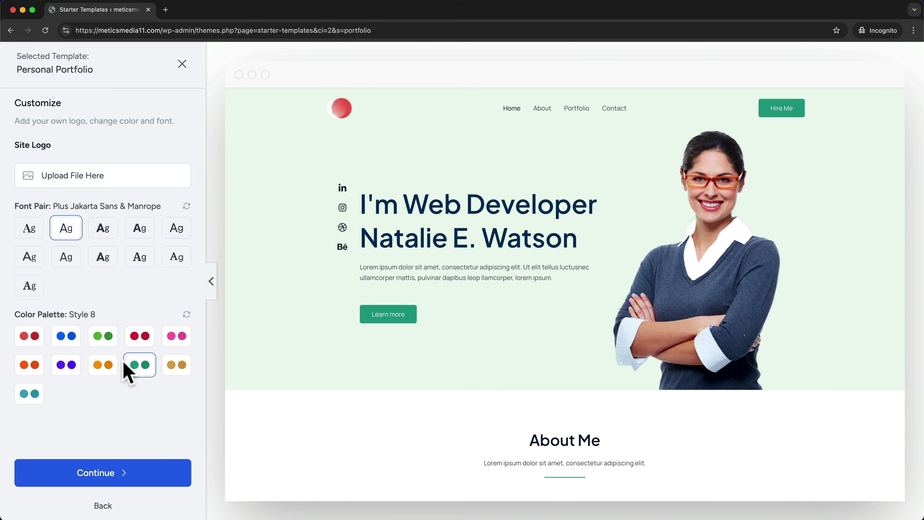
left_click(70, 342)
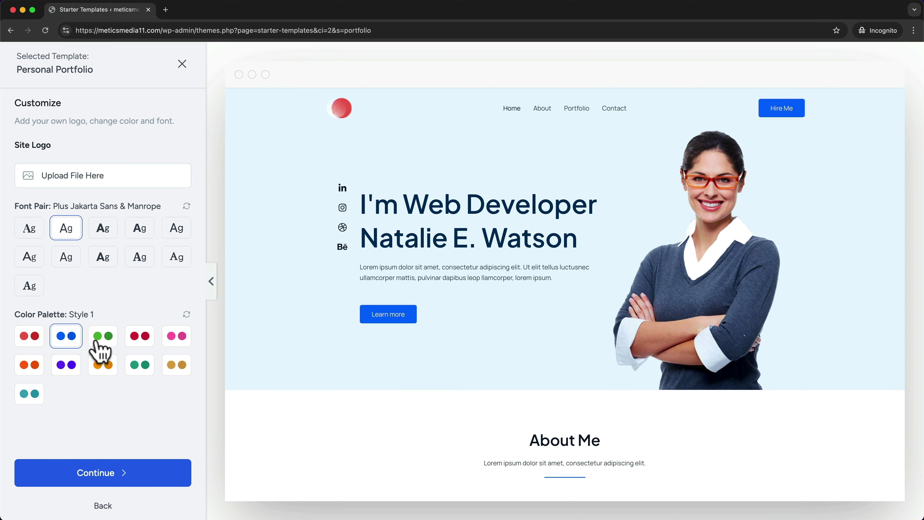
left_click(133, 482)
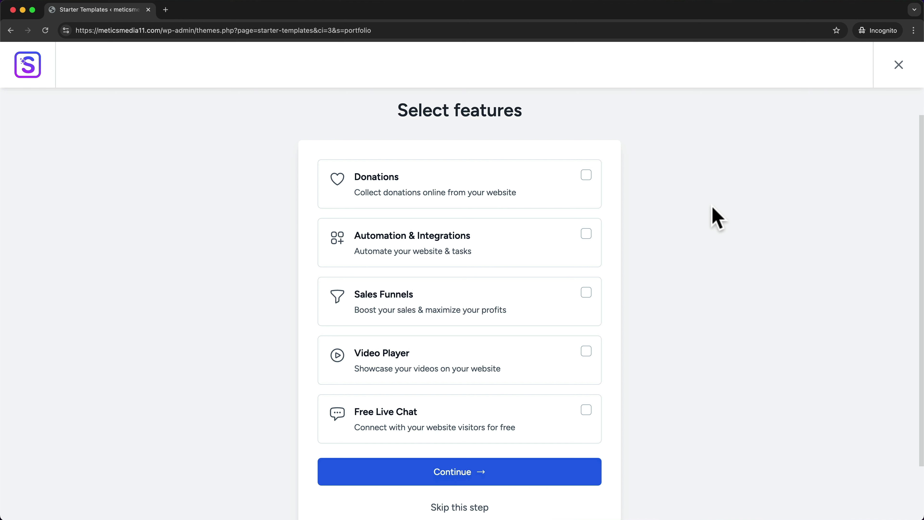
- Skip extra features, build the portfolio site, and view the live website
scroll(719, 226, "down", 2)
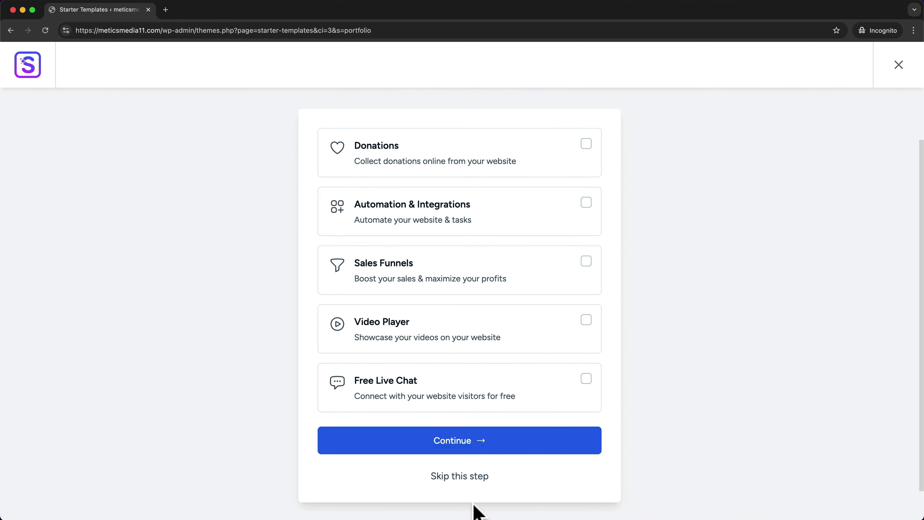
left_click(464, 477)
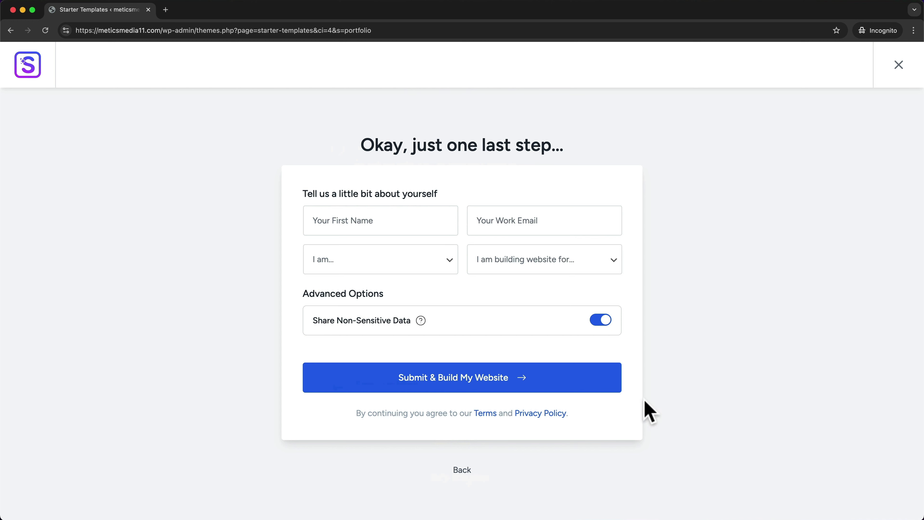
left_click(473, 383)
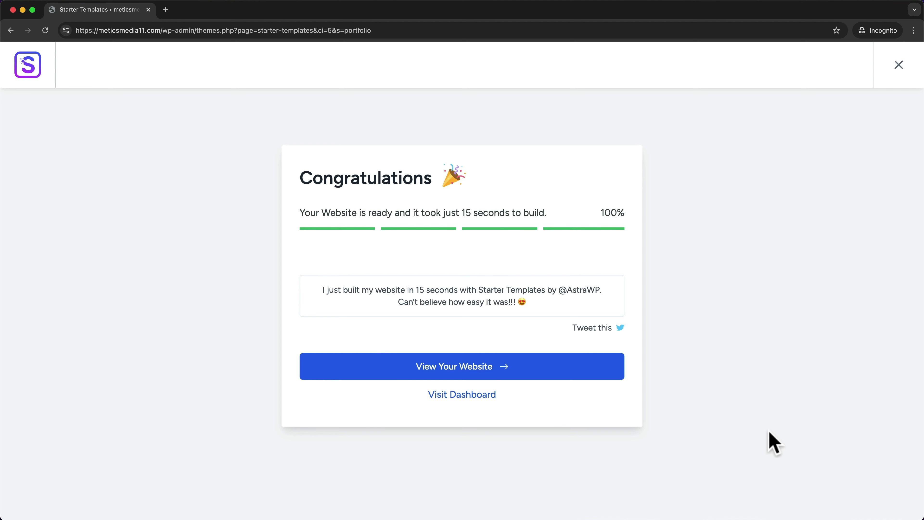
left_click(513, 372)
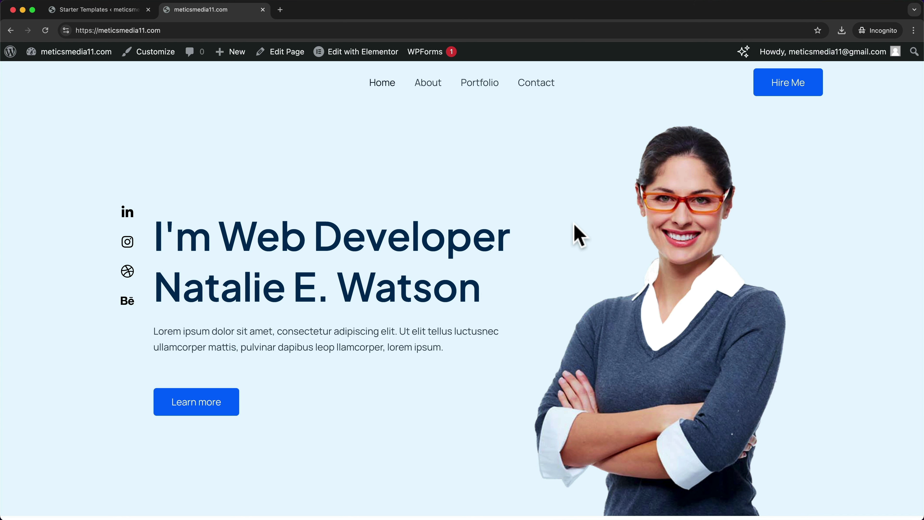
- Scroll through the live site's home page, then browse its About page
scroll(518, 248, "down", 15)
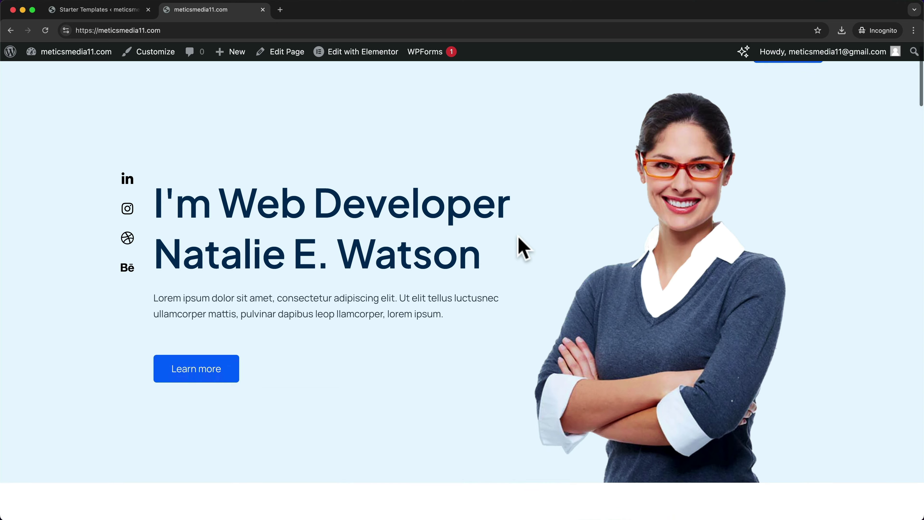
scroll(528, 235, "down", 20)
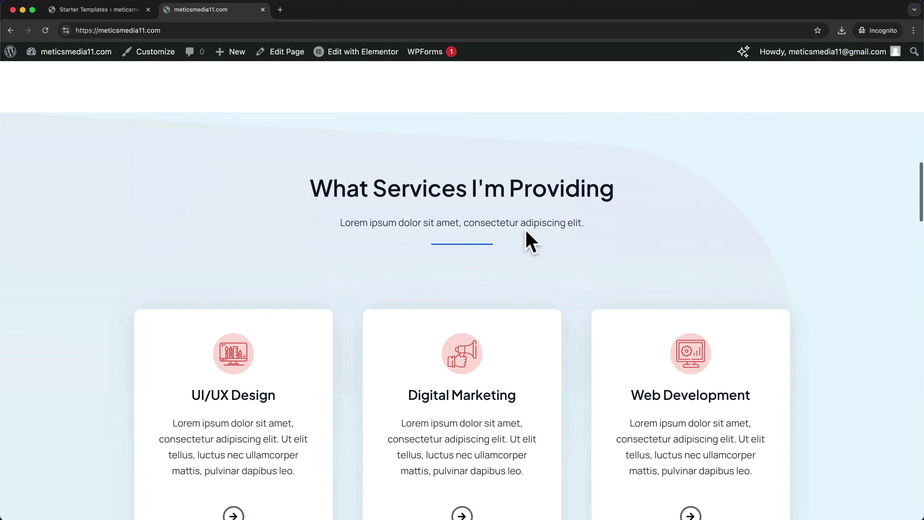
scroll(530, 241, "down", 20)
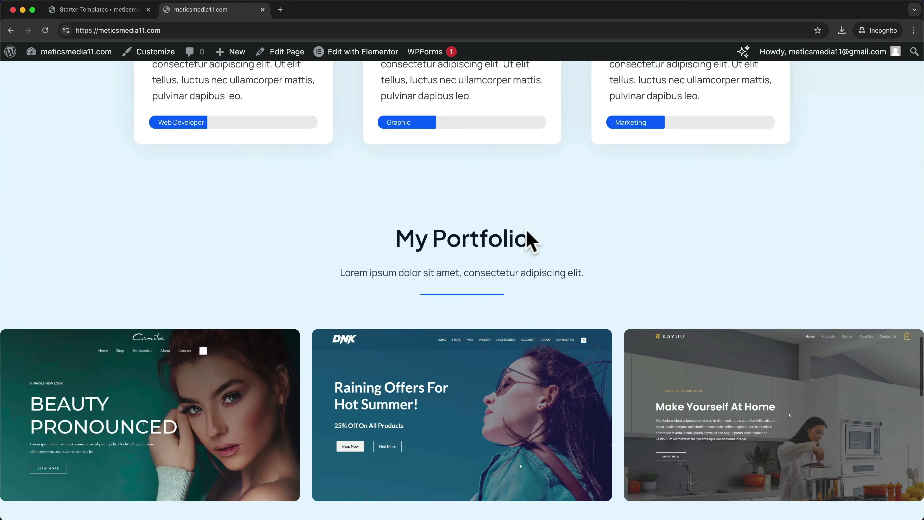
scroll(527, 233, "up", 20)
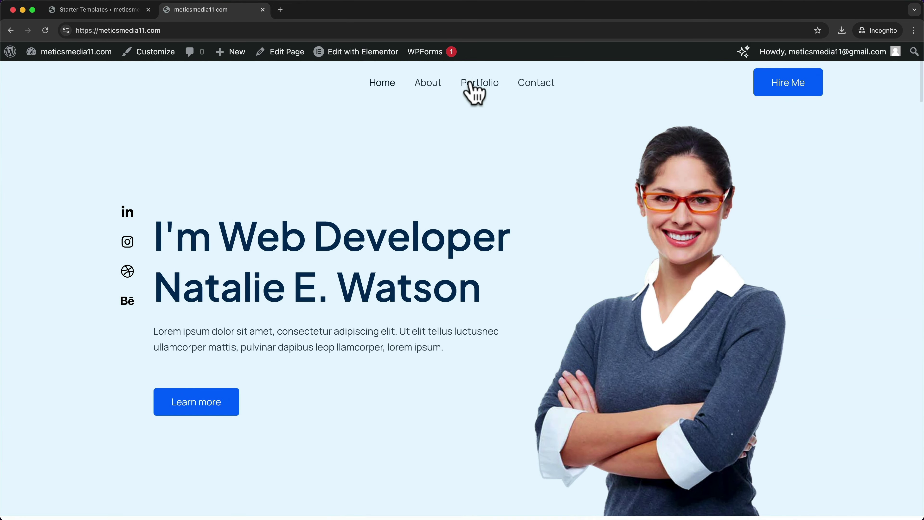
left_click(431, 95)
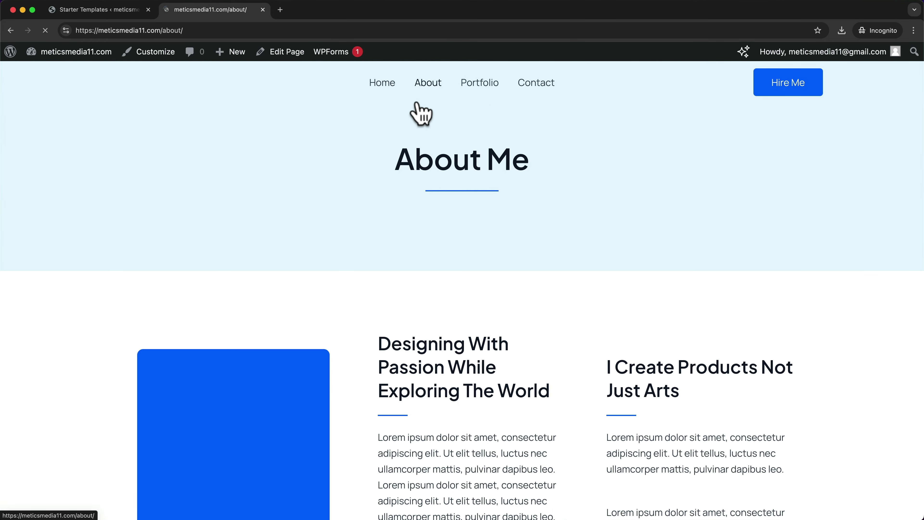
scroll(450, 128, "down", 20)
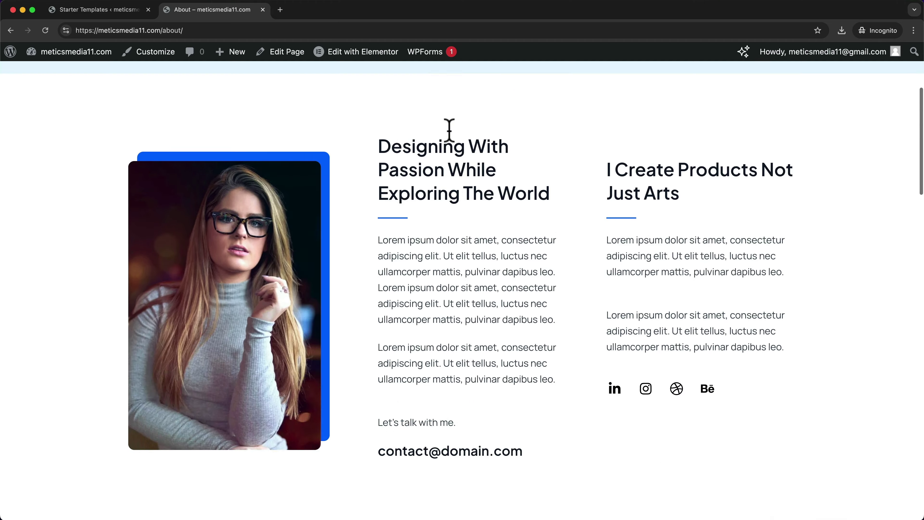
scroll(466, 161, "up", 20)
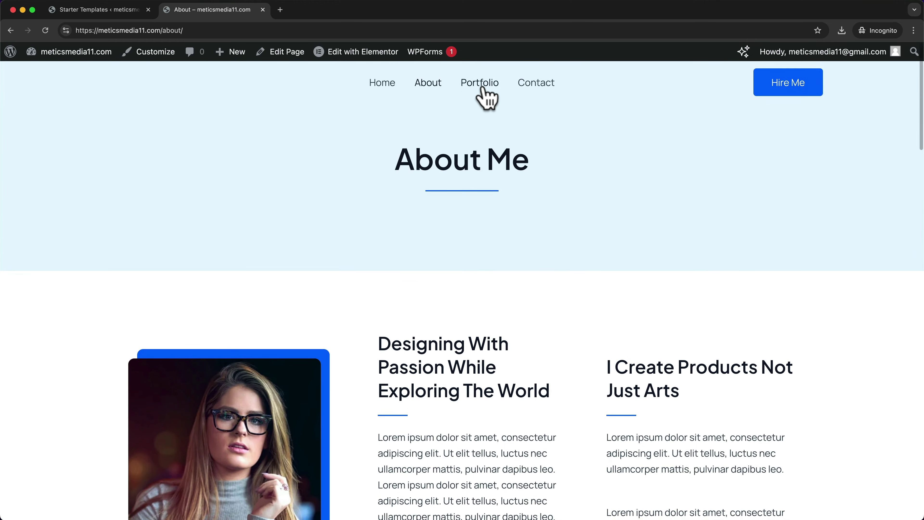
- Browse the Portfolio page, then go to the Contact page with its phone, location and email cards
left_click(486, 95)
scroll(516, 238, "down", 10)
scroll(519, 238, "up", 10)
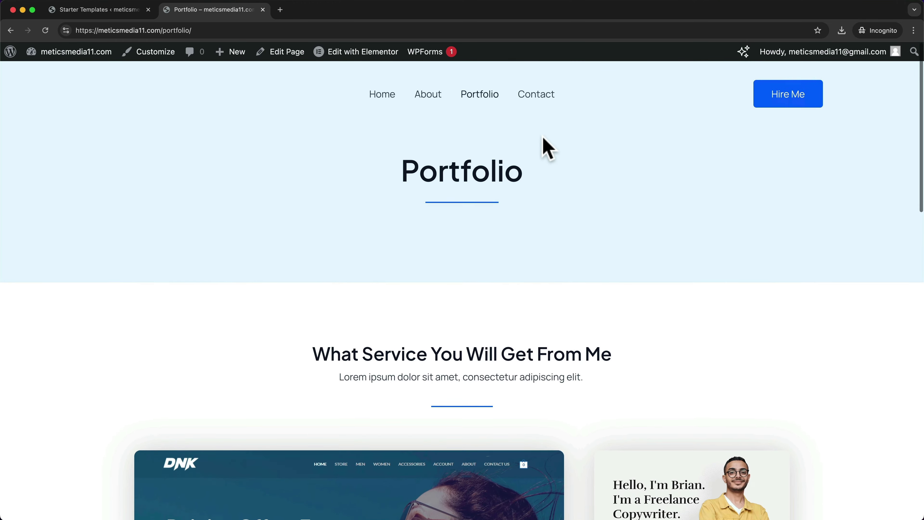
scroll(546, 145, "down", 1)
left_click(537, 84)
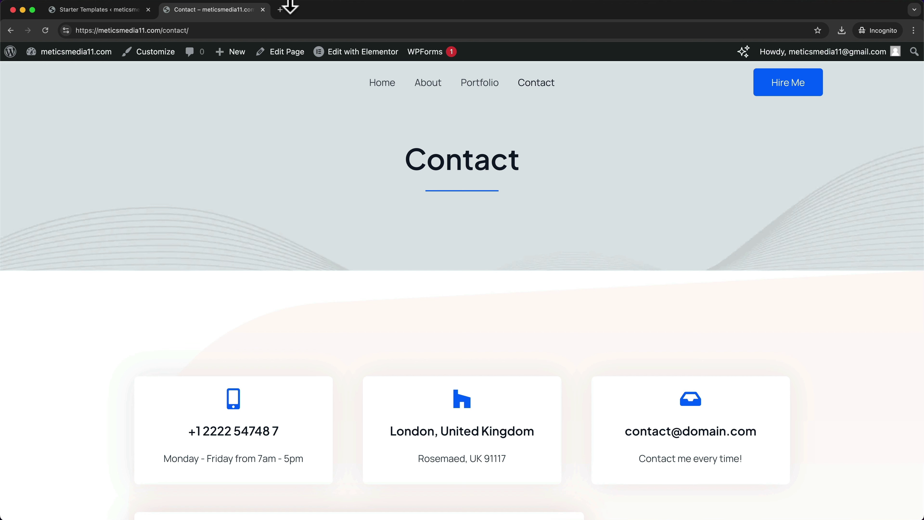
- Load the site's address in a new Incognito tab, then return to the Canva 'Creating a Wordpress Website' slide
left_click(280, 11)
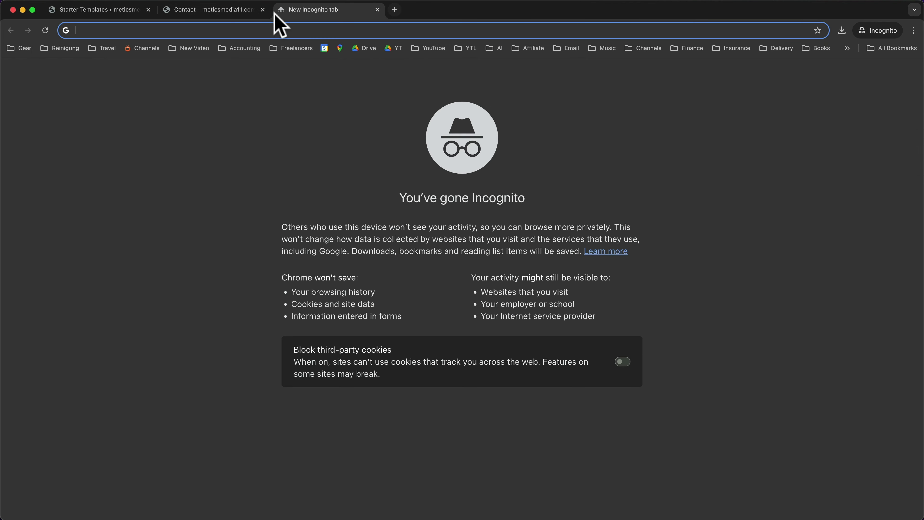
type("https://meticsmedia11.com/")
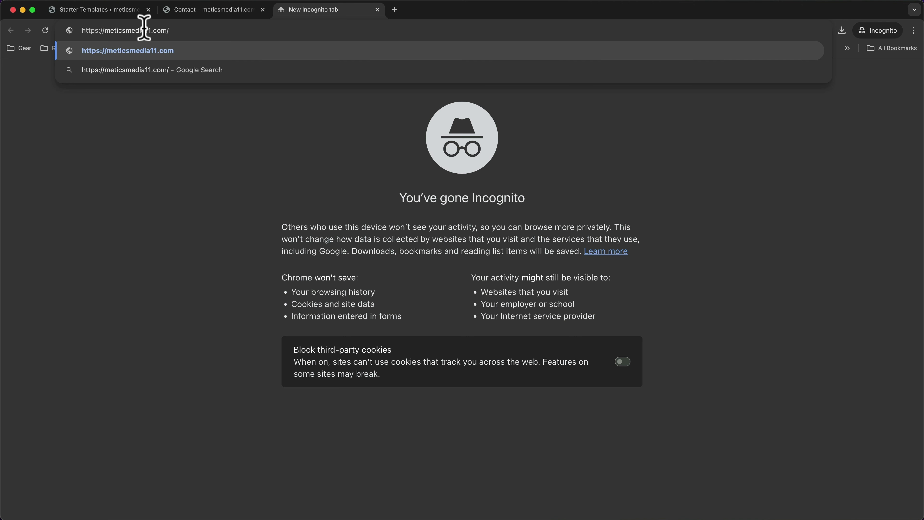
key("Return")
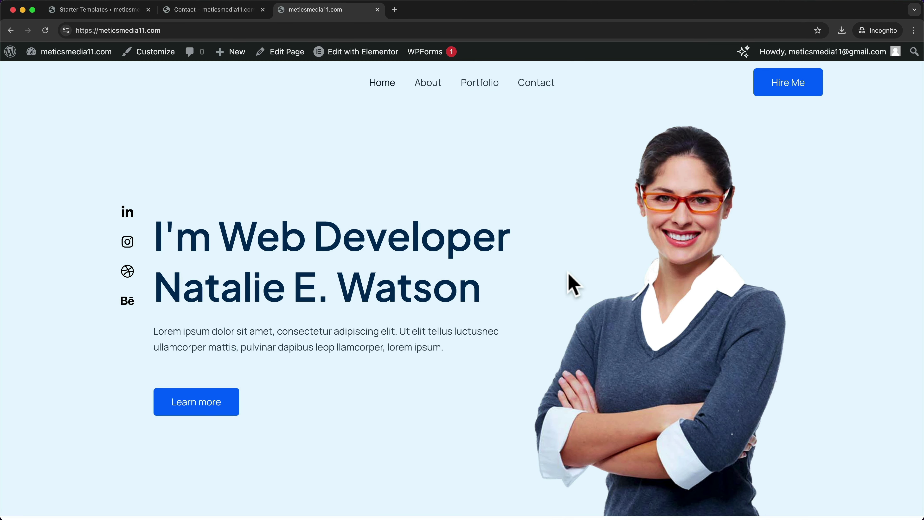
left_click(578, 200)
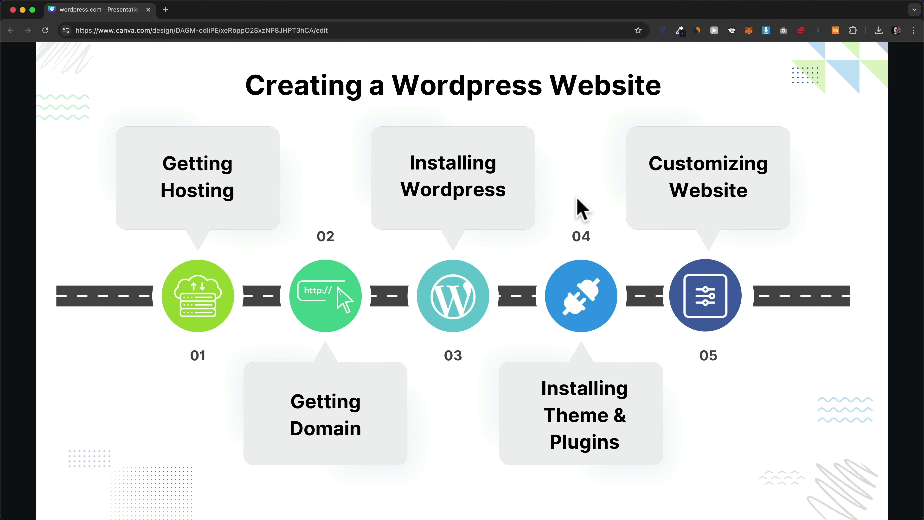
left_click(569, 194)
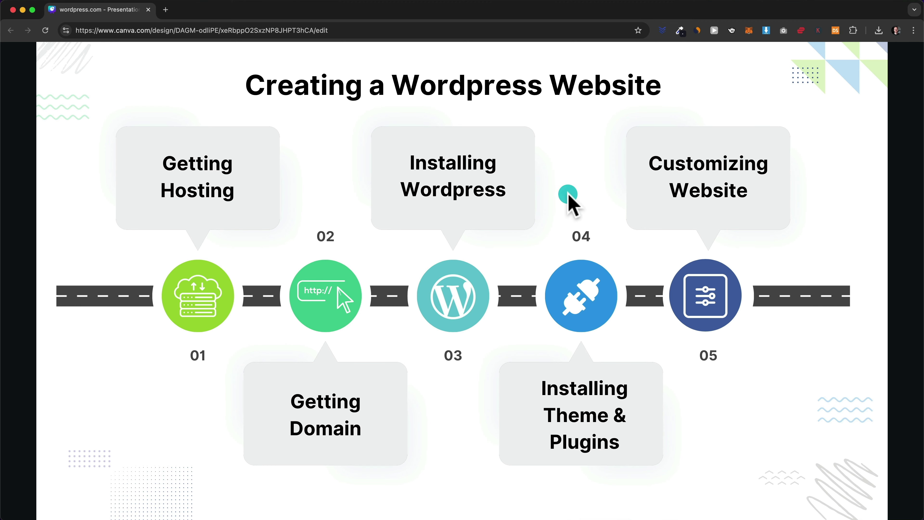
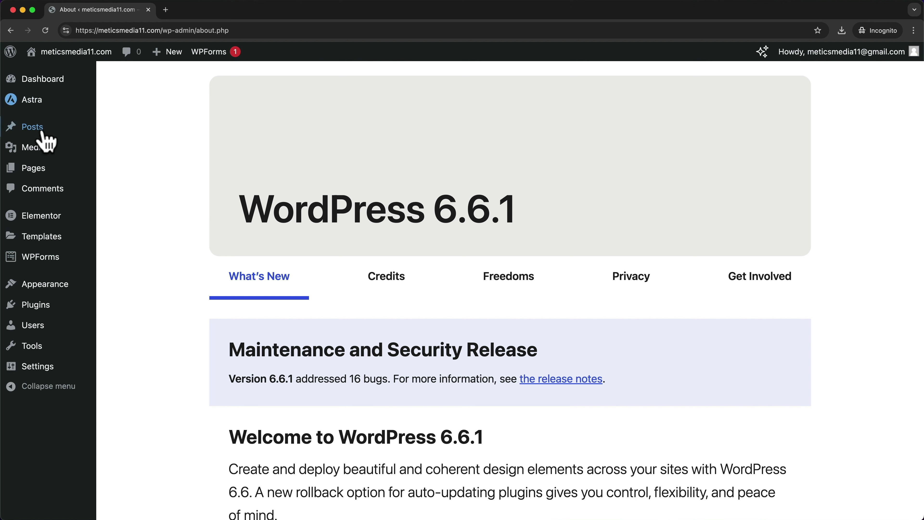
- Open the Home page in the Elementor editor from the Pages list
left_click(41, 171)
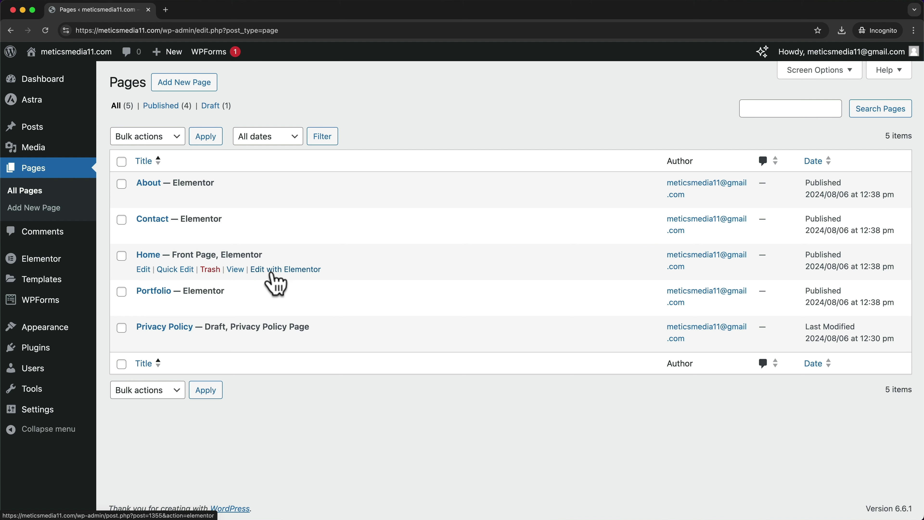
left_click(302, 270)
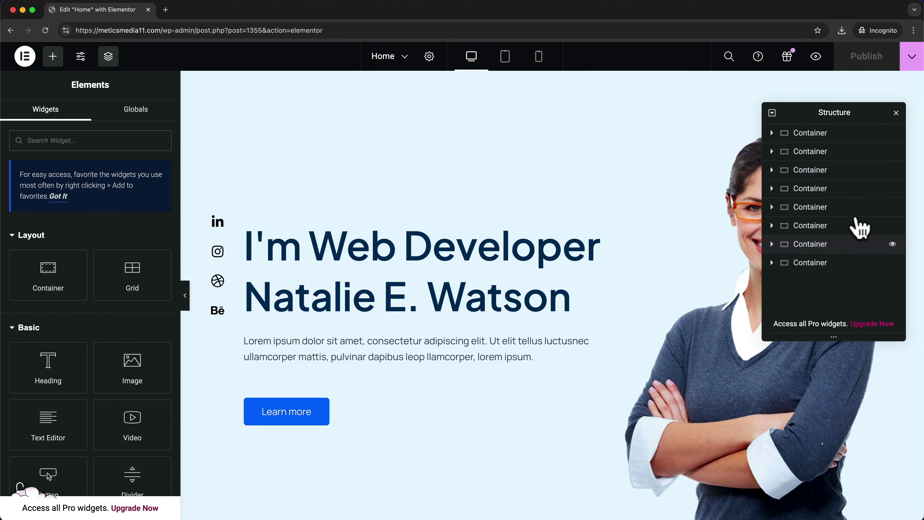
- Select the hero container and look over its social icons, heading and photo columns
left_click(820, 138)
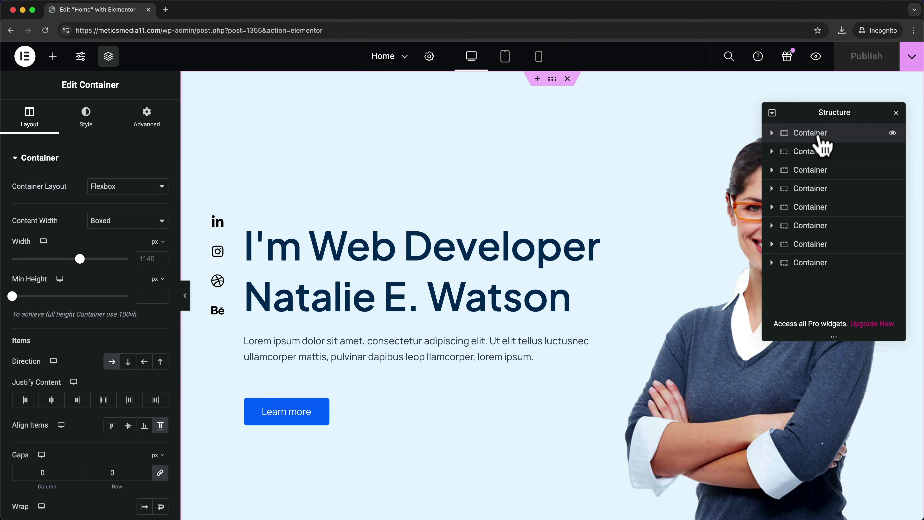
scroll(639, 162, "down", 1)
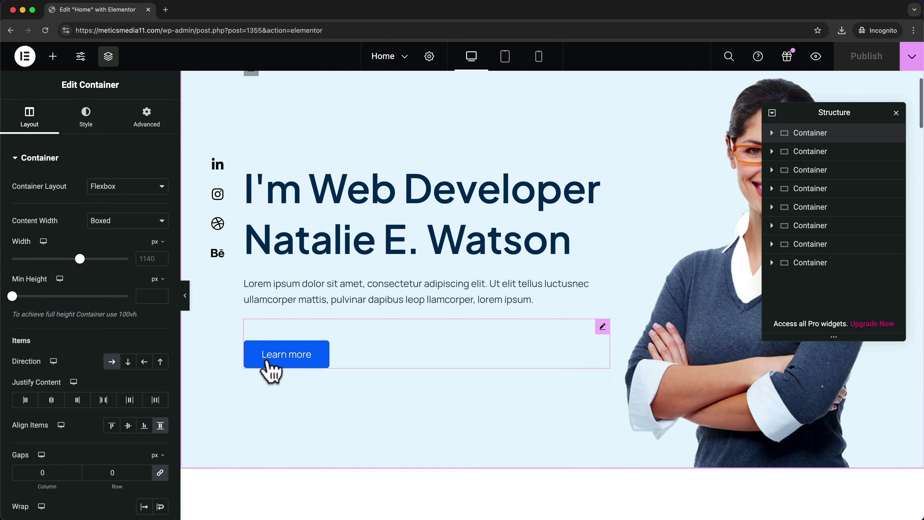
scroll(344, 396, "up", 1)
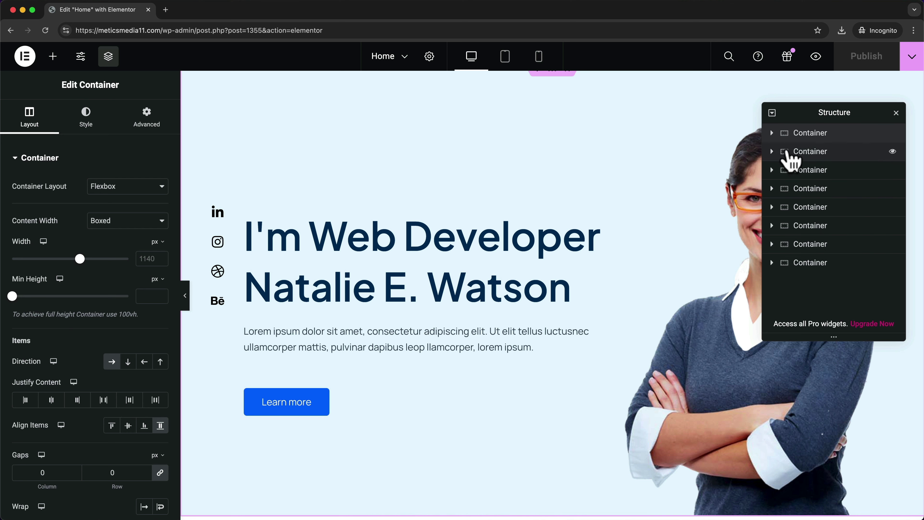
left_click(772, 134)
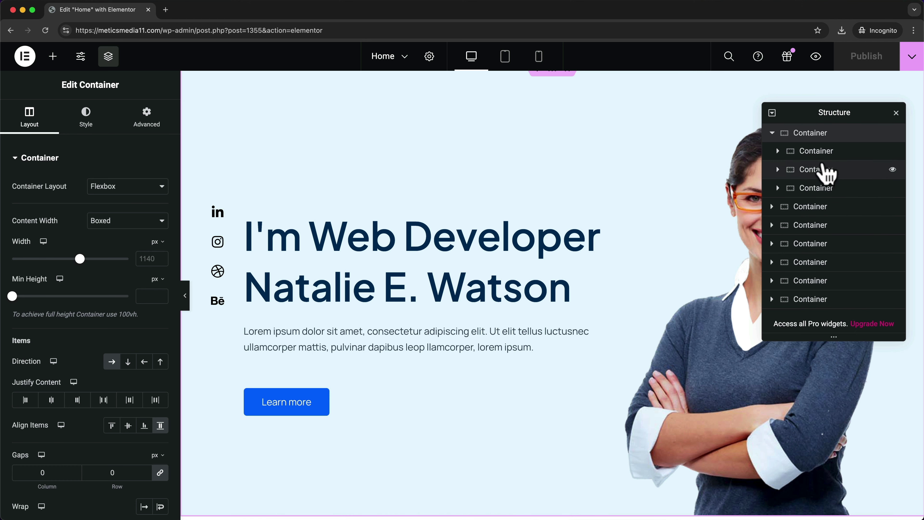
left_click(819, 151)
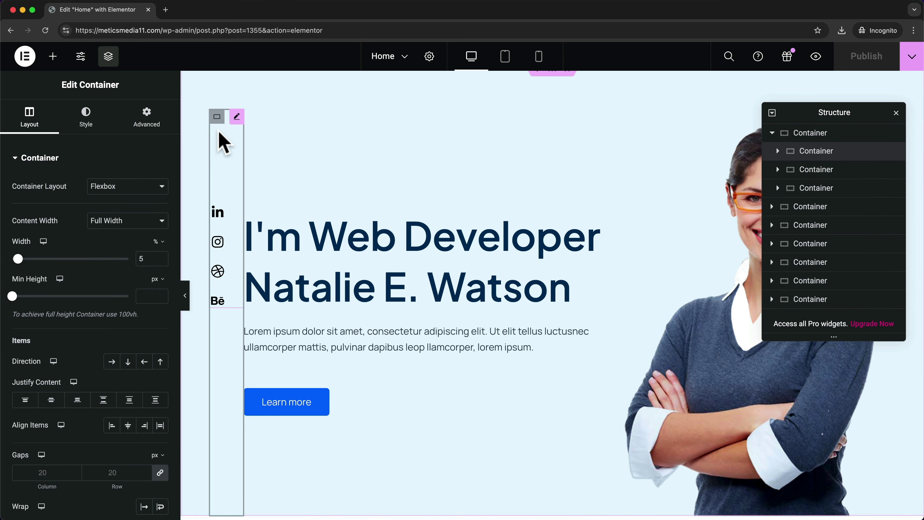
left_click(834, 174)
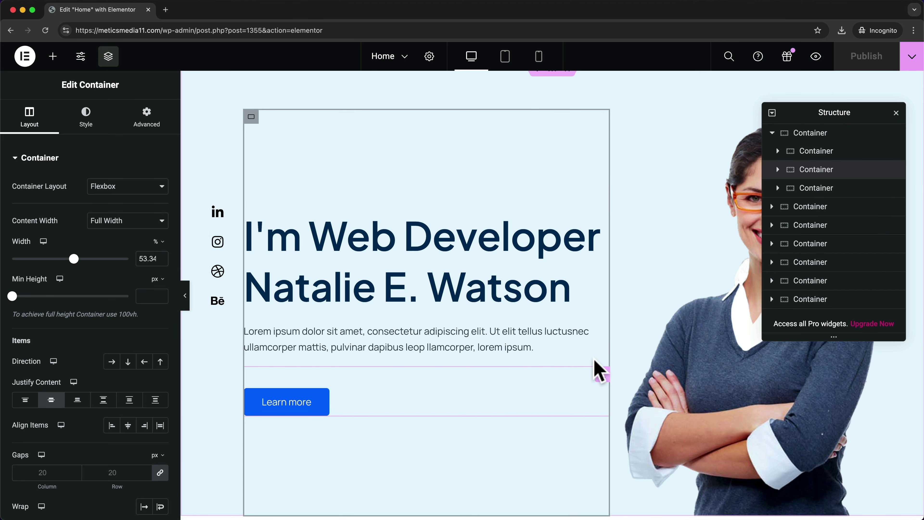
left_click(815, 189)
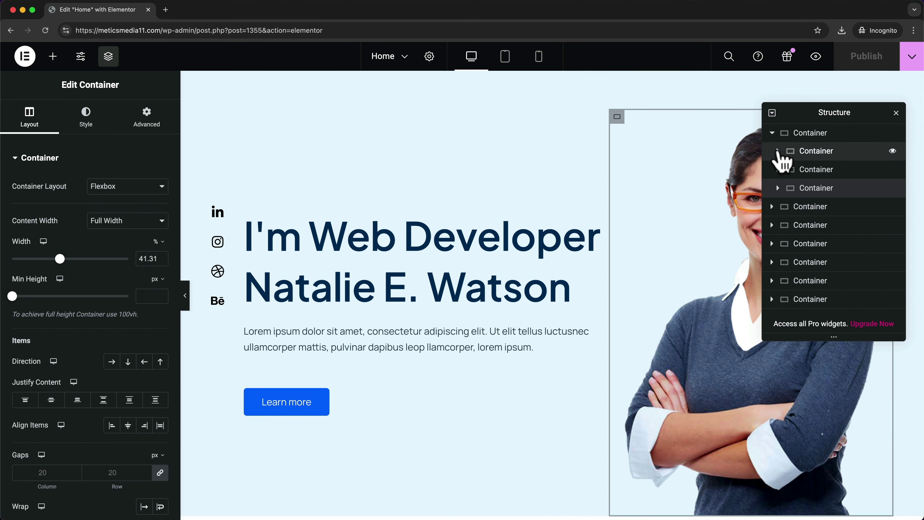
- Expand the three hero columns to show Icon List, Heading, Text Editor, Button and Image
left_click(778, 151)
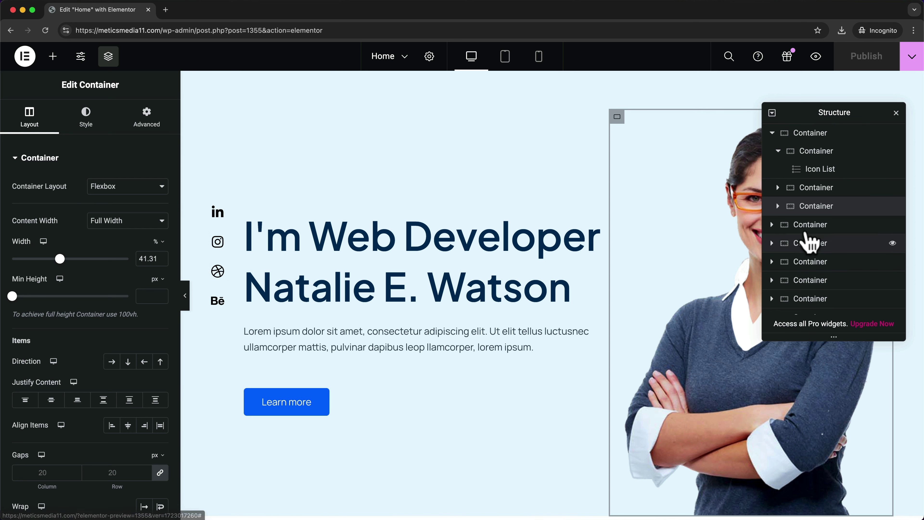
left_click(778, 188)
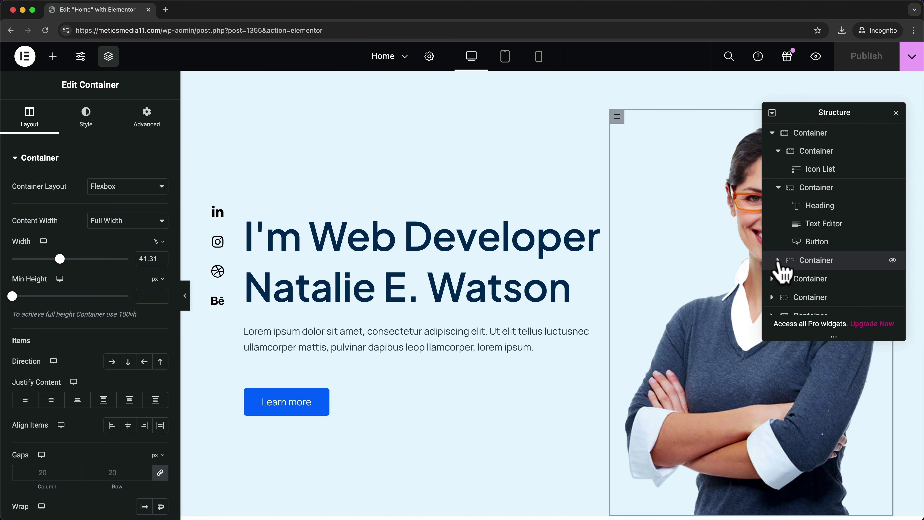
left_click(778, 260)
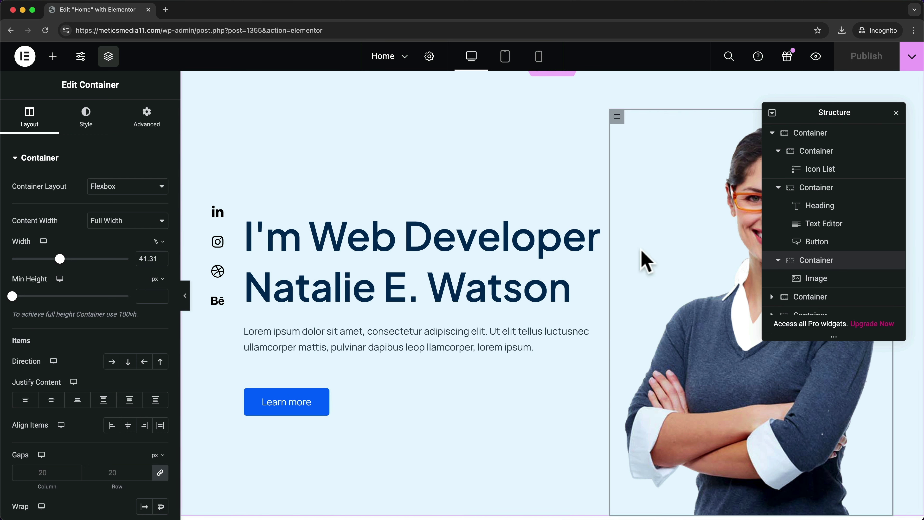
scroll(650, 324, "up", 1)
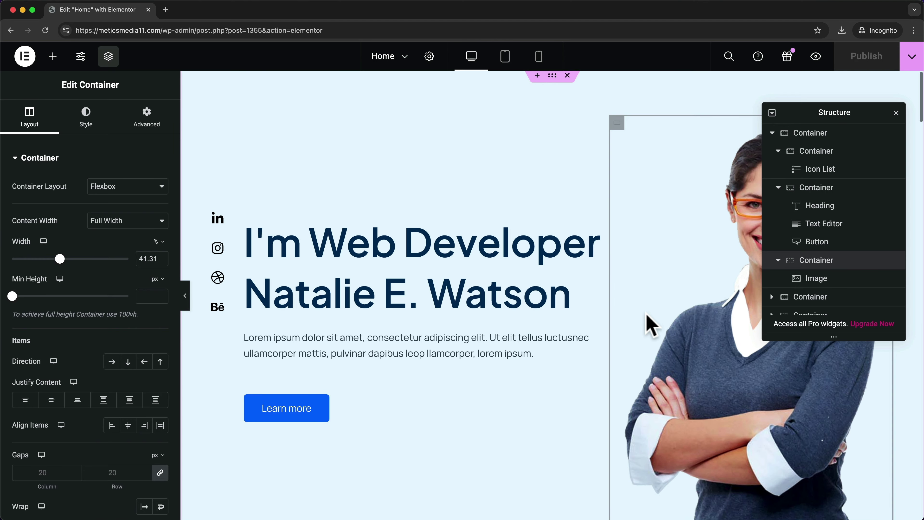
scroll(650, 324, "down", 10)
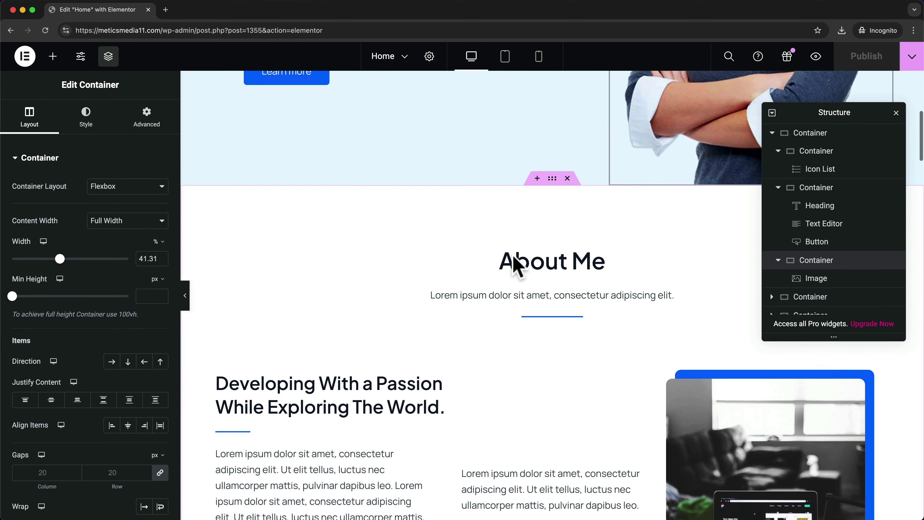
scroll(574, 324, "down", 3)
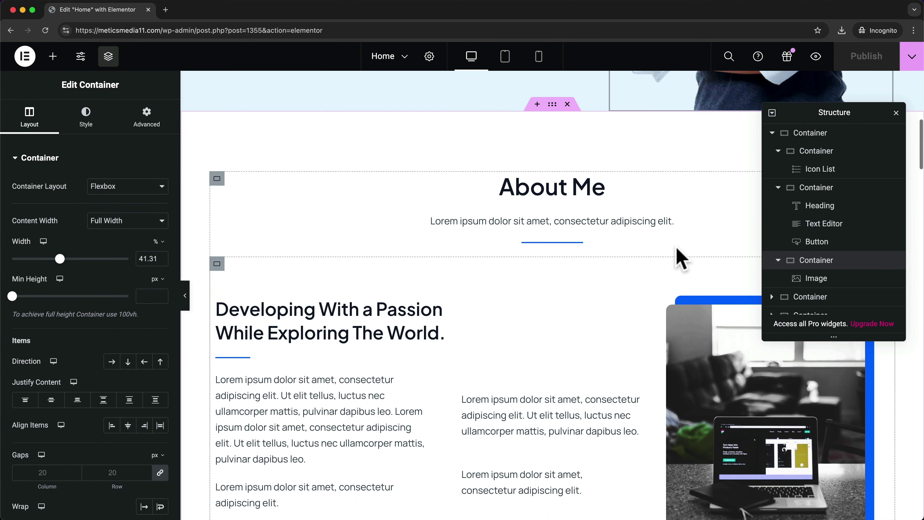
- Collapse the hero container and expand the About Me section's inner container
left_click(772, 133)
left_click(776, 152)
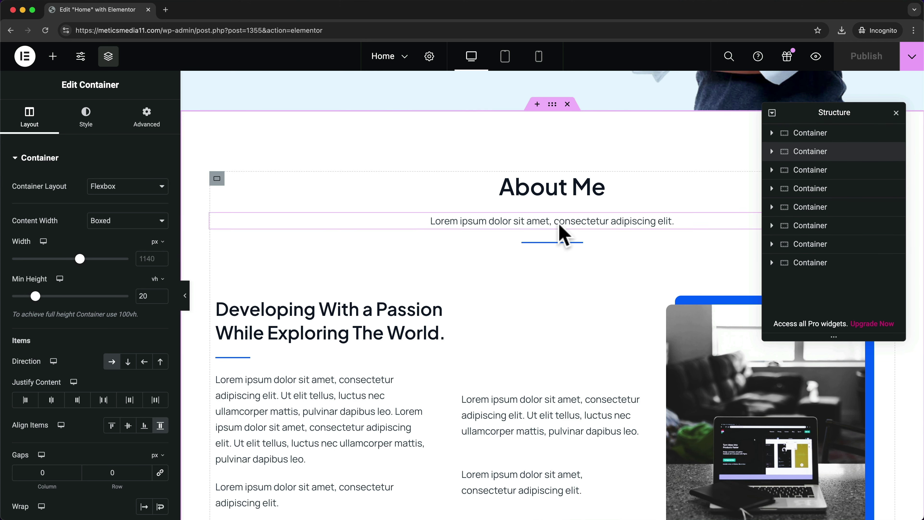
scroll(563, 235, "down", 3)
left_click(772, 152)
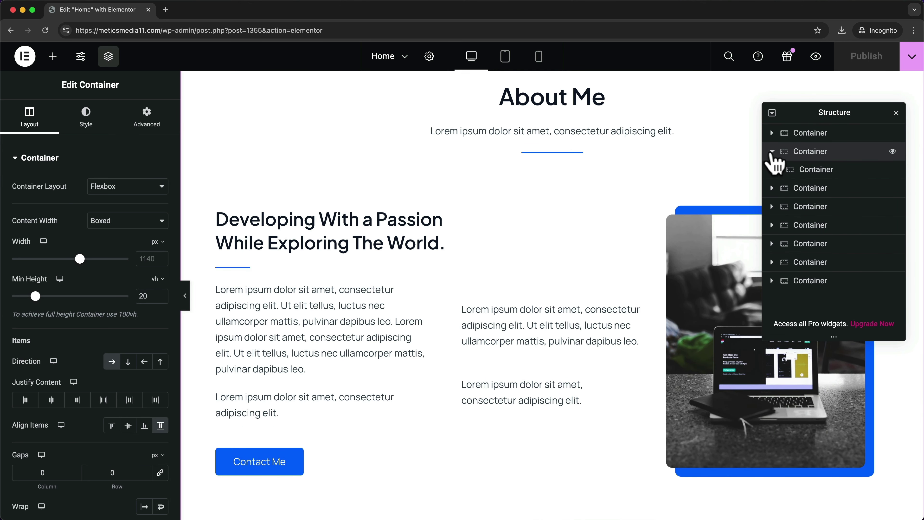
left_click(778, 170)
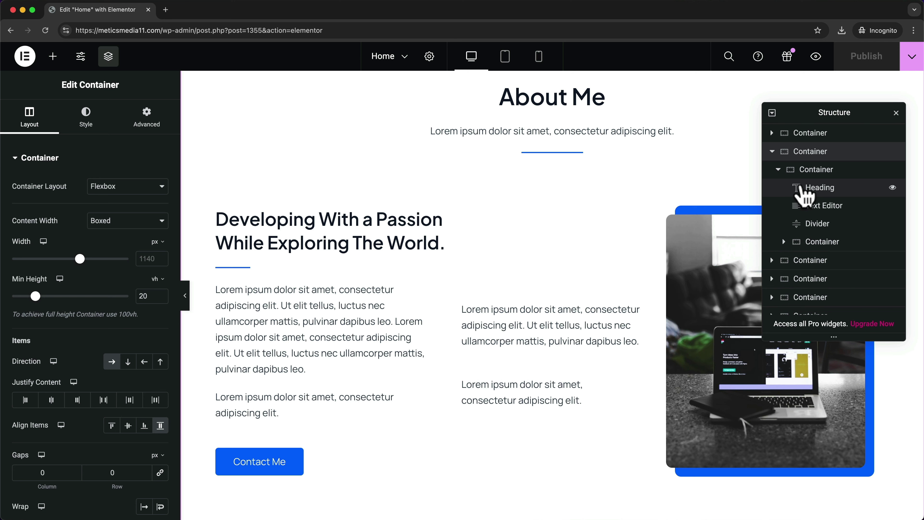
- Inspect the About Me heading, intro text, divider and content columns, then close Structure
left_click(803, 189)
left_click(787, 204)
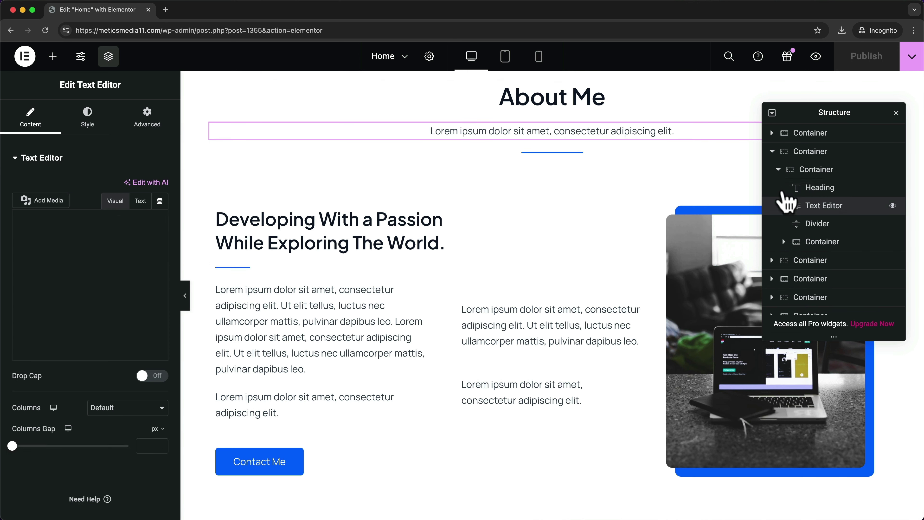
left_click(803, 223)
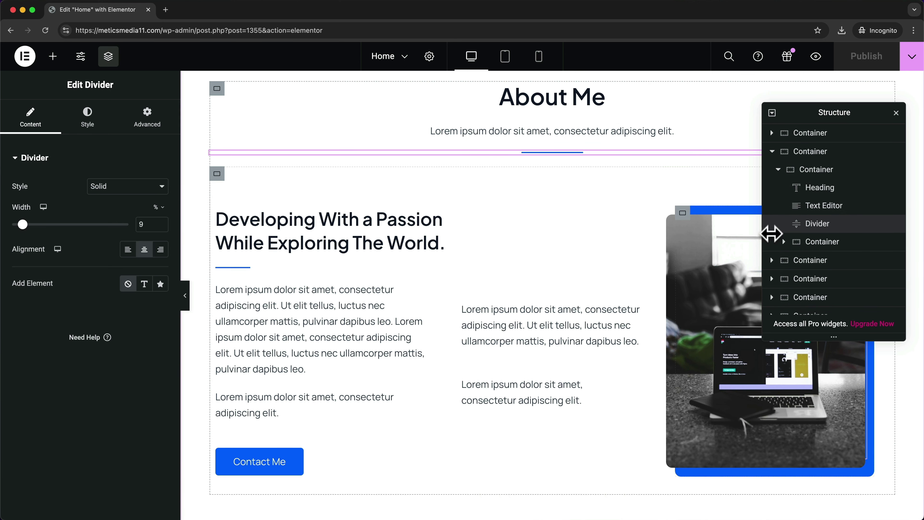
left_click(790, 245)
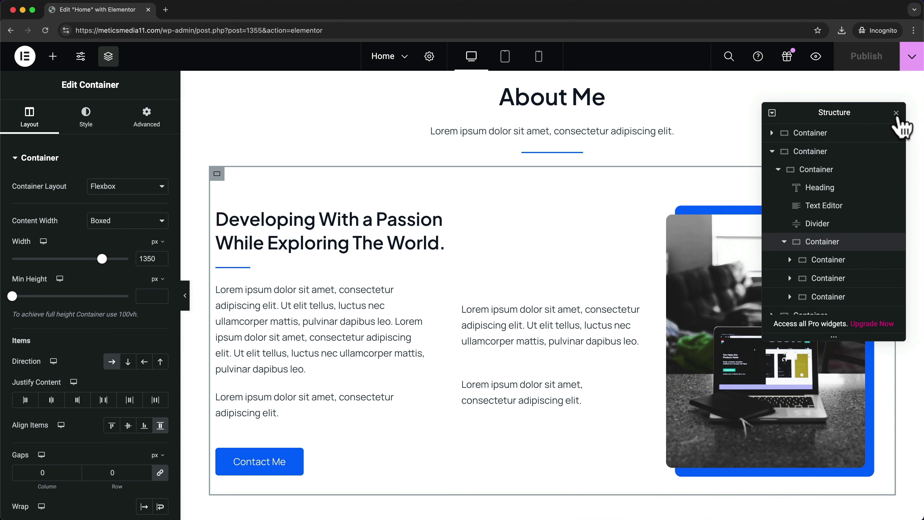
left_click(896, 113)
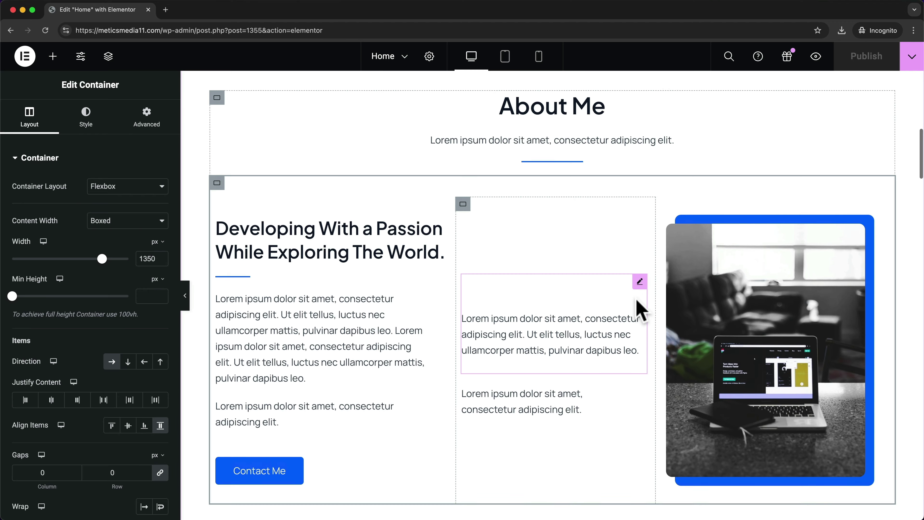
scroll(639, 309, "up", 15)
scroll(639, 310, "up", 3)
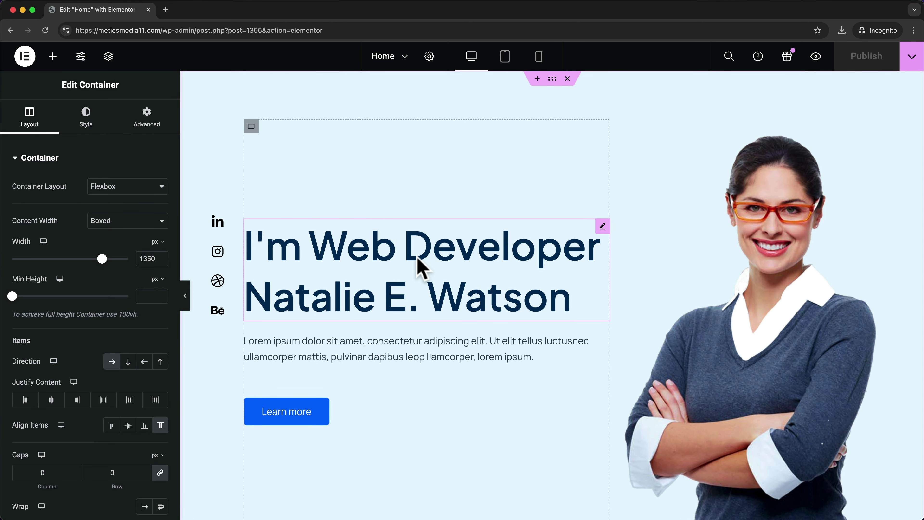
- Change the two-line hero heading text to 'I'm a Youtuber :)'
left_click(430, 251)
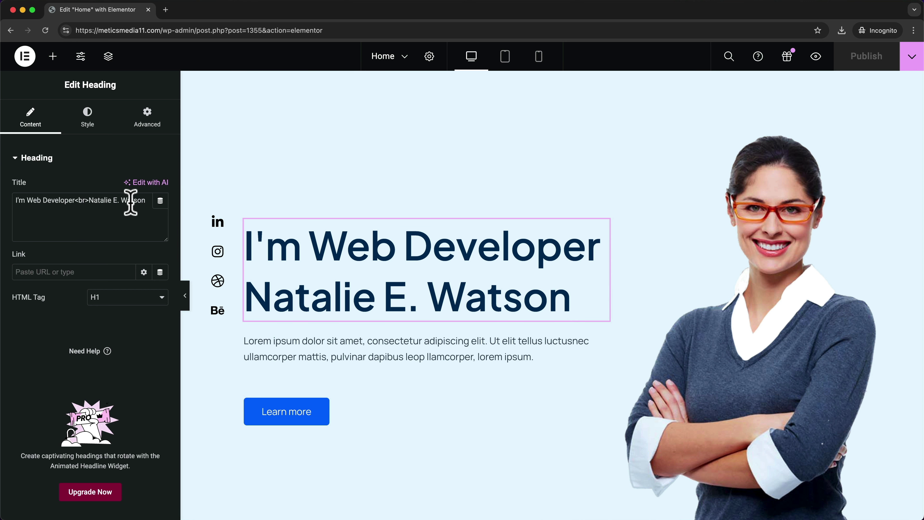
left_click_drag(151, 200, 9, 211)
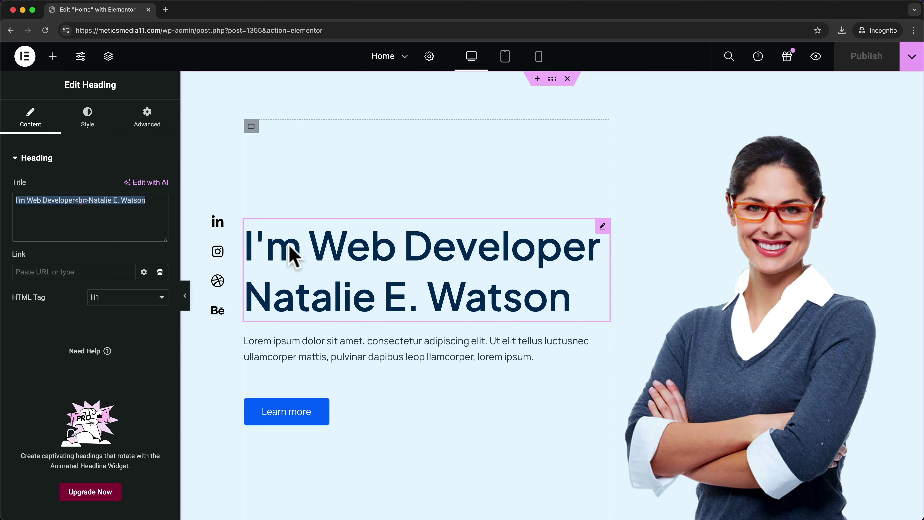
left_click(296, 248)
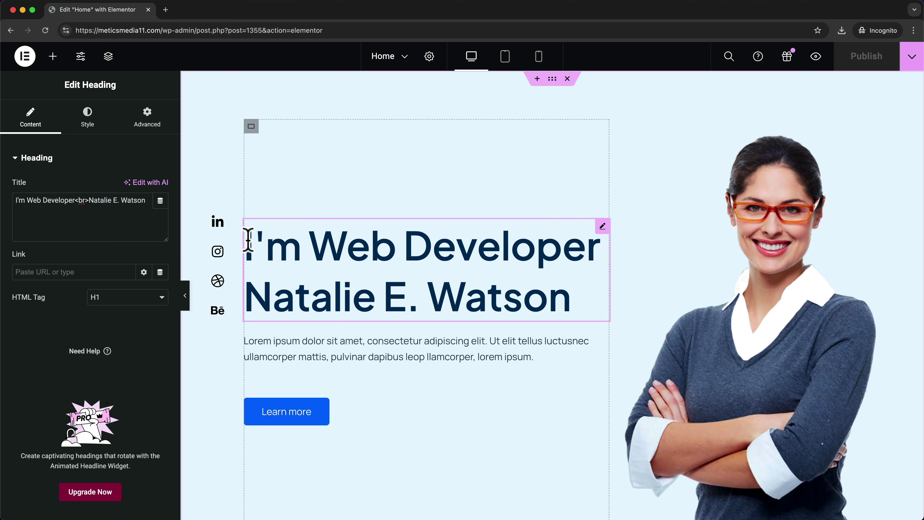
left_click_drag(248, 240, 578, 287)
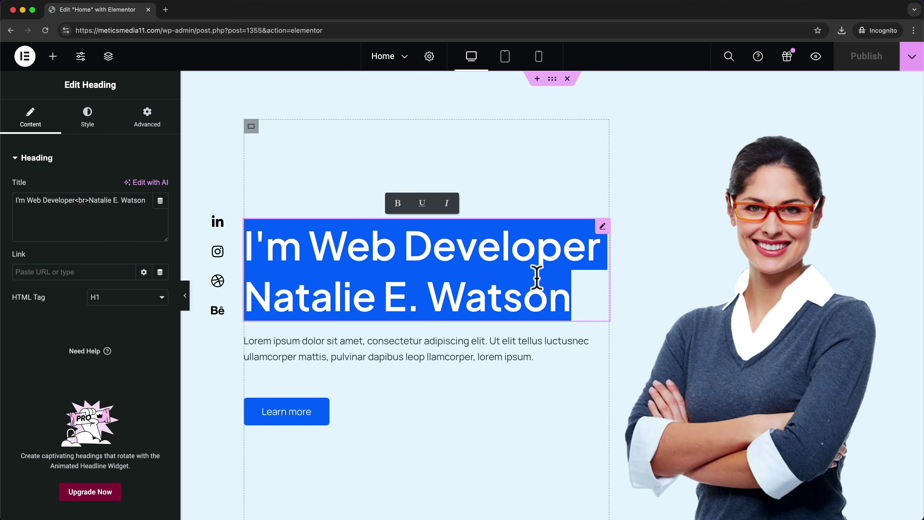
type("I'm")
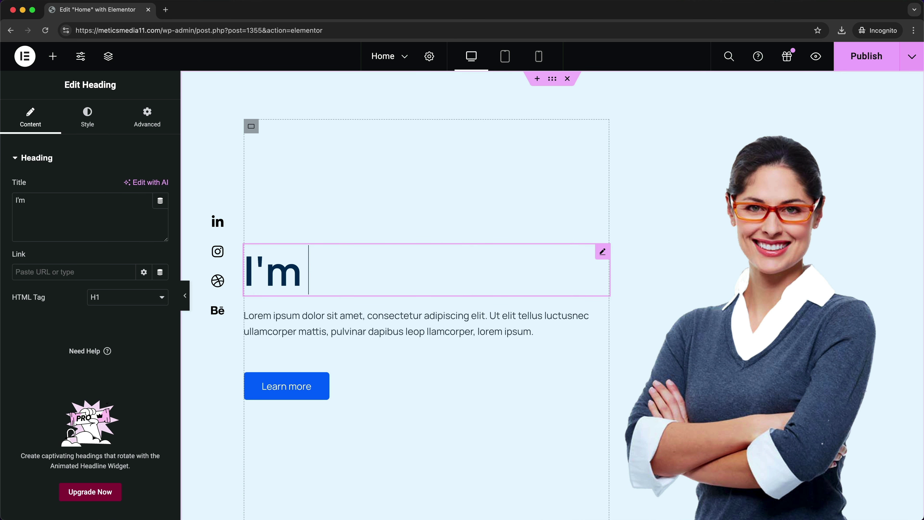
type(" a Youtuber :)")
scroll(574, 235, "down", 2)
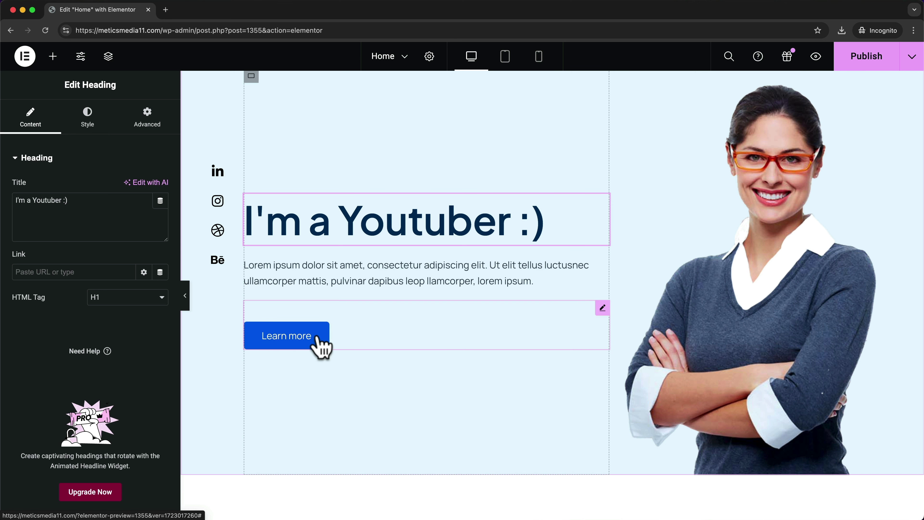
- Rename the Learn more button to 'Start here' and link it to the Portfolio page
left_click(319, 349)
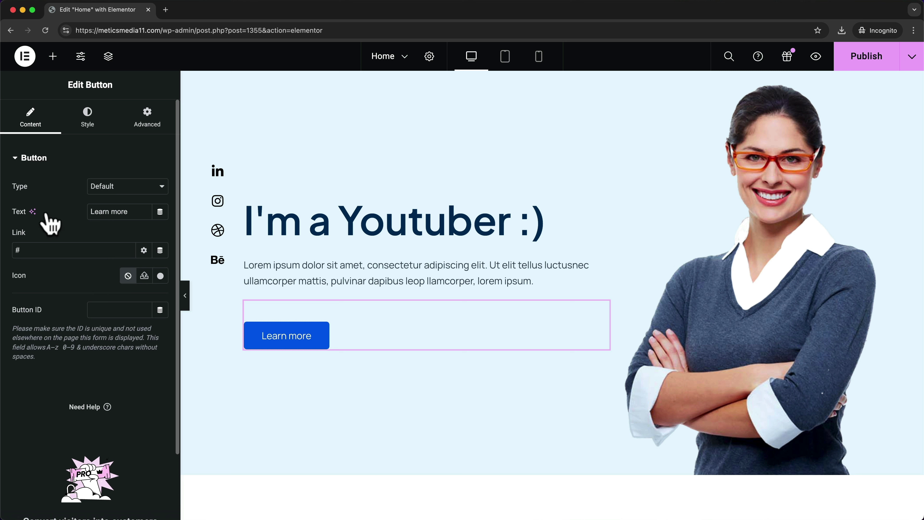
left_click_drag(131, 211, 89, 211)
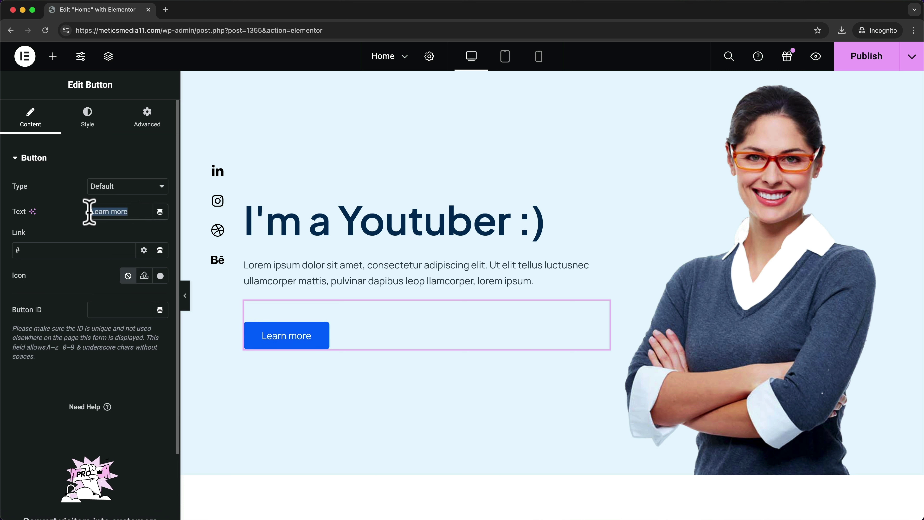
type("Start here")
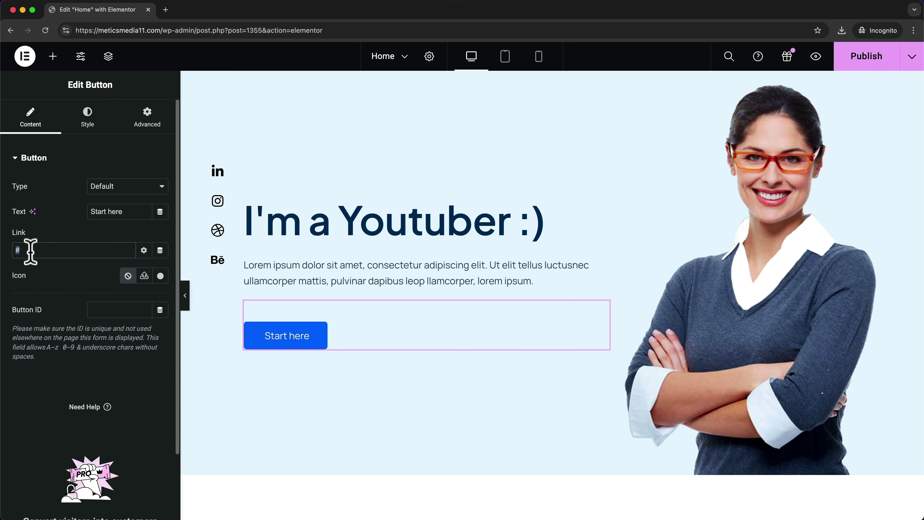
type("rt")
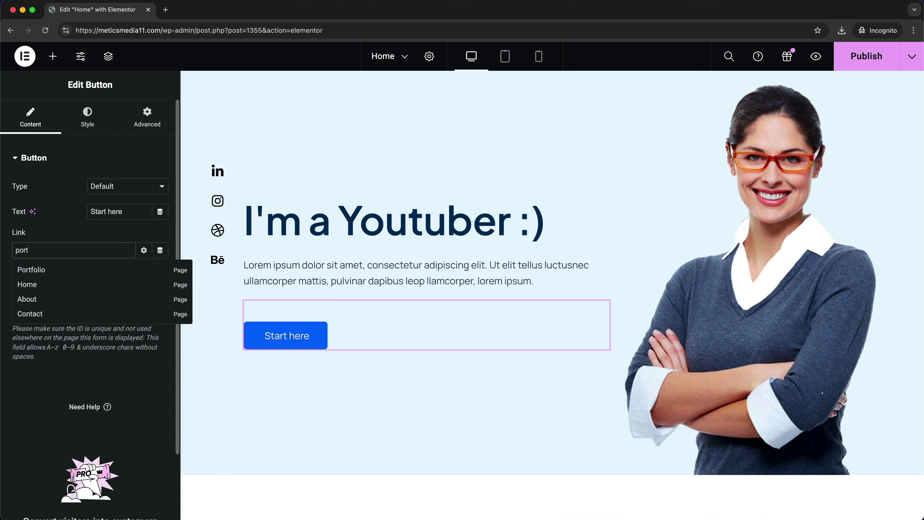
left_click(43, 274)
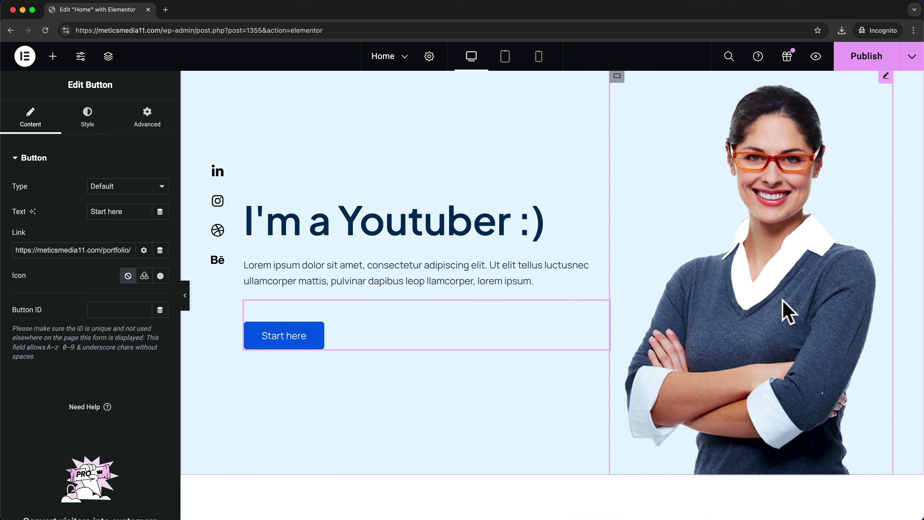
left_click(788, 312)
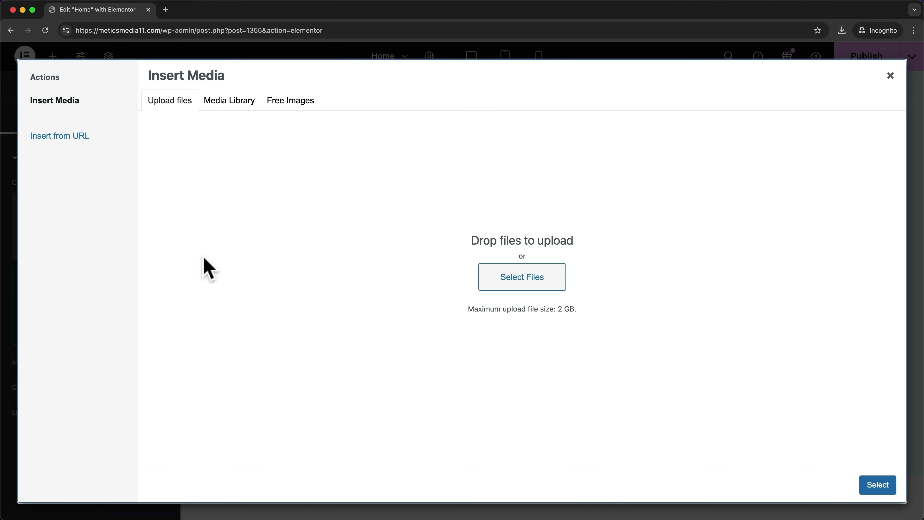
- Upload person.png and insert it as the hero image in place of the woman's photo
left_click_drag(648, 482, 527, 278)
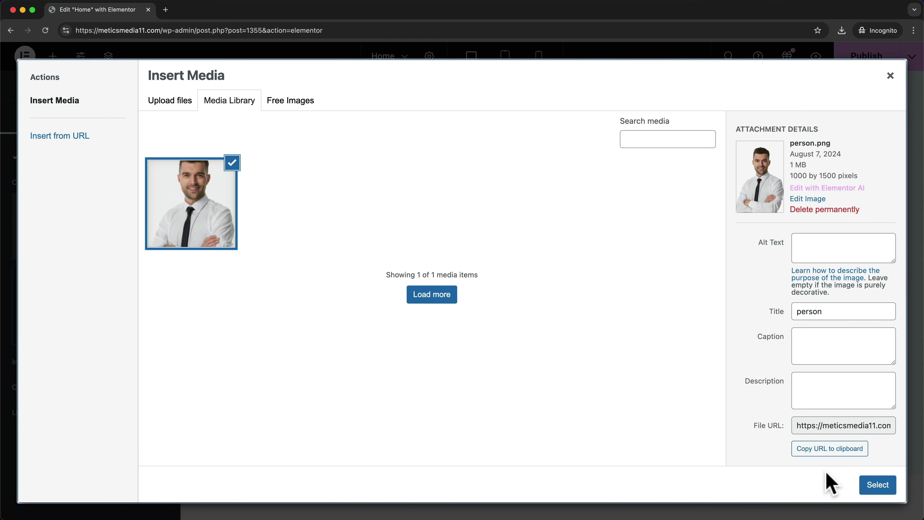
left_click(879, 487)
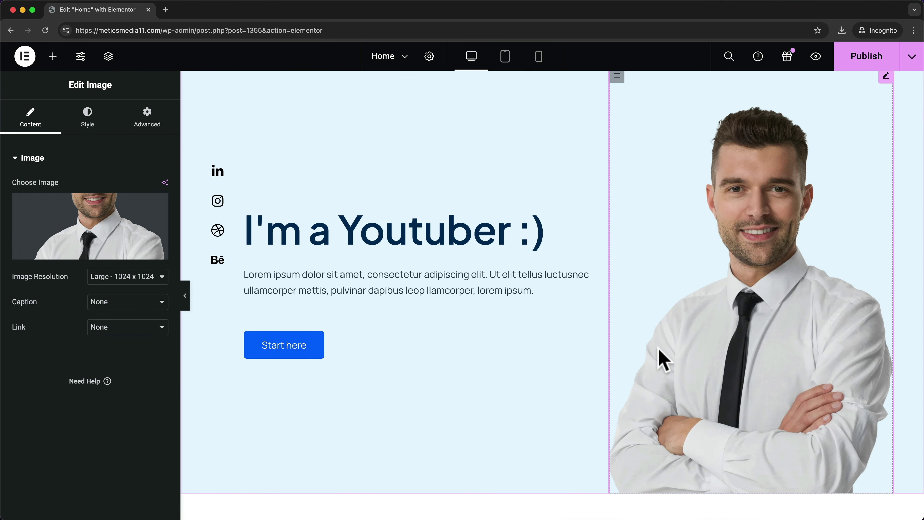
scroll(728, 330, "up", 3)
scroll(712, 328, "down", 3)
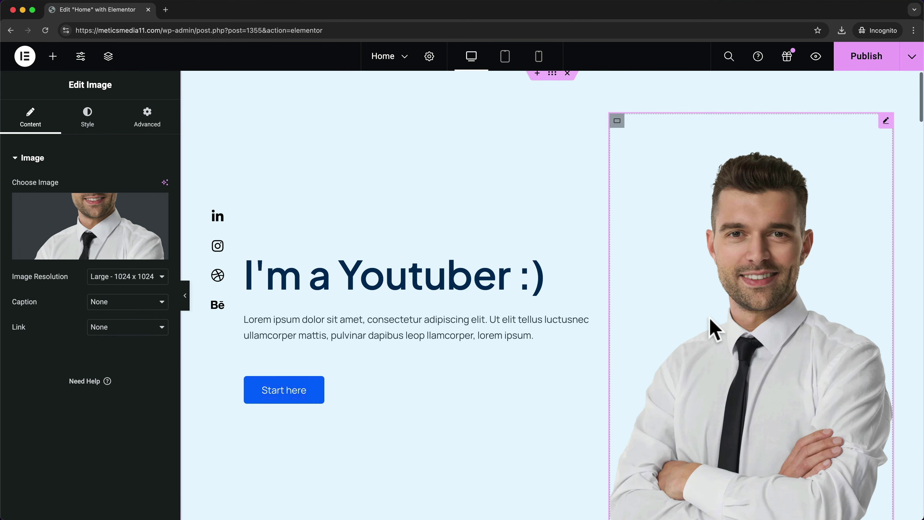
scroll(691, 339, "up", 3)
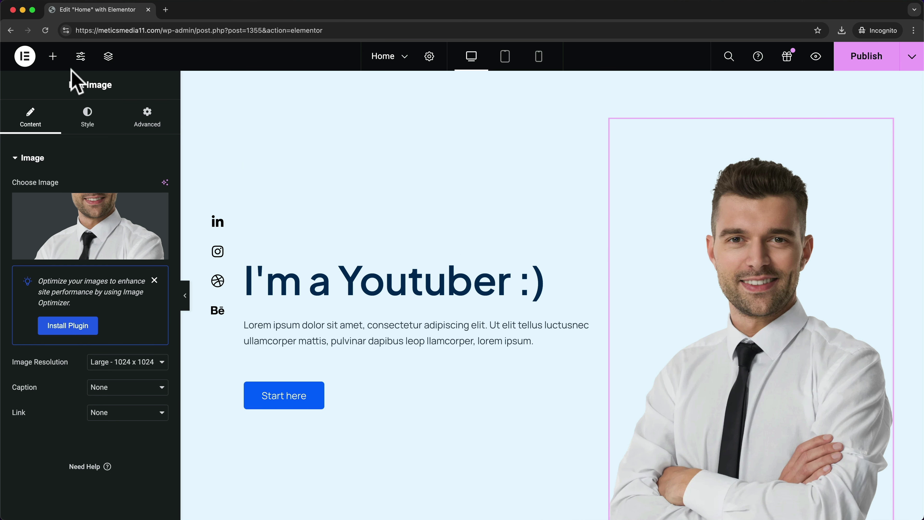
left_click(53, 57)
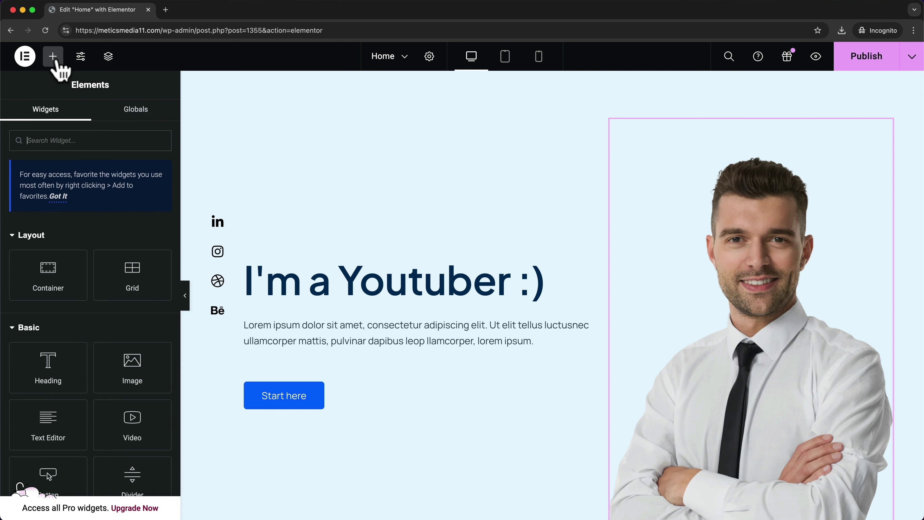
scroll(118, 214, "down", 2)
scroll(118, 212, "down", 6)
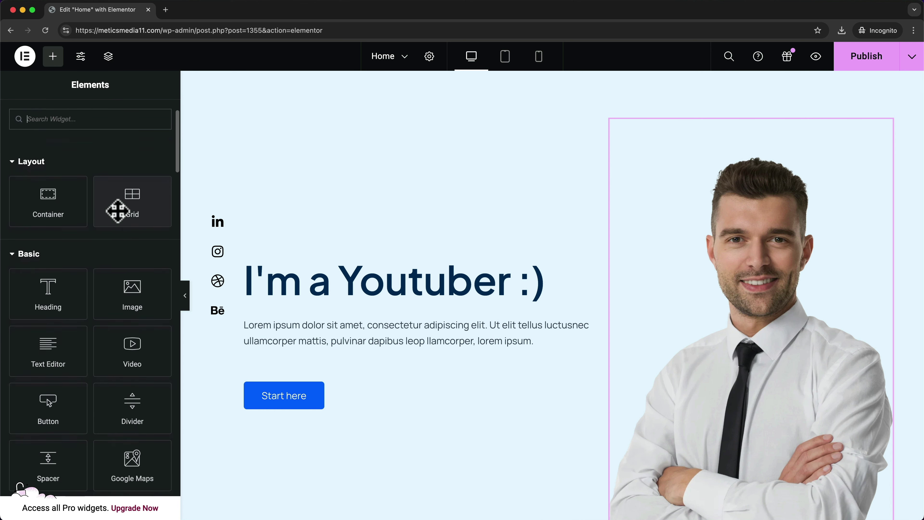
scroll(118, 211, "down", 1)
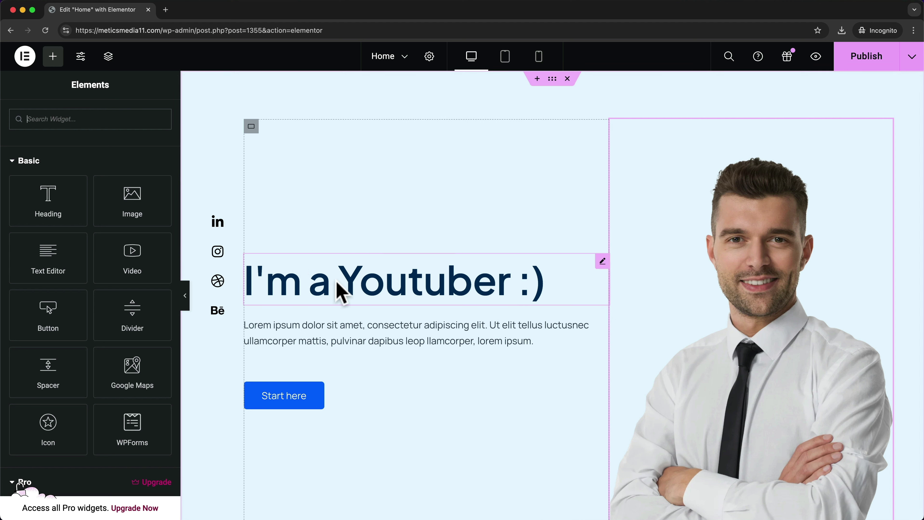
left_click_drag(58, 257, 352, 260)
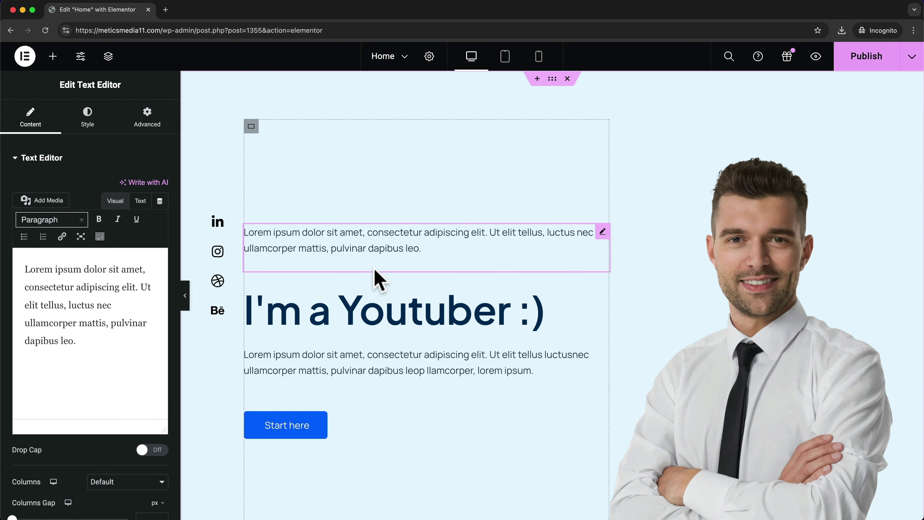
triple_click(374, 249)
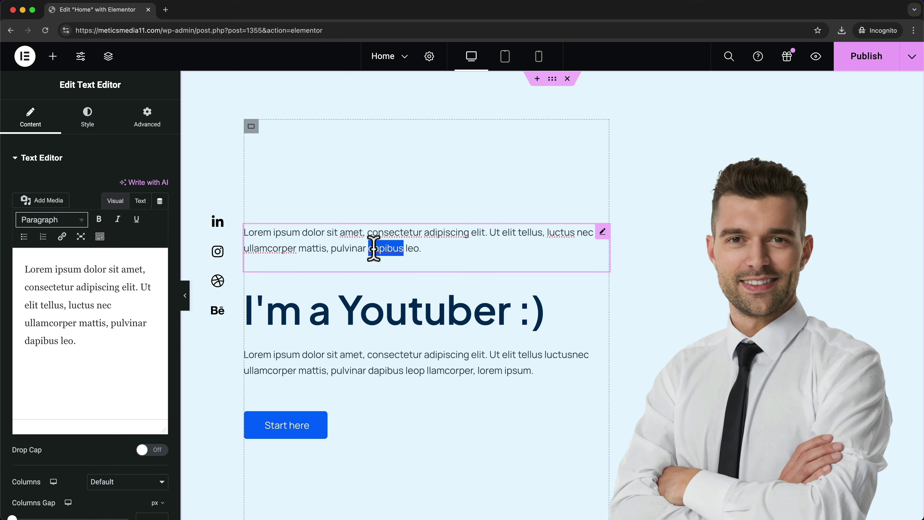
type("Helo")
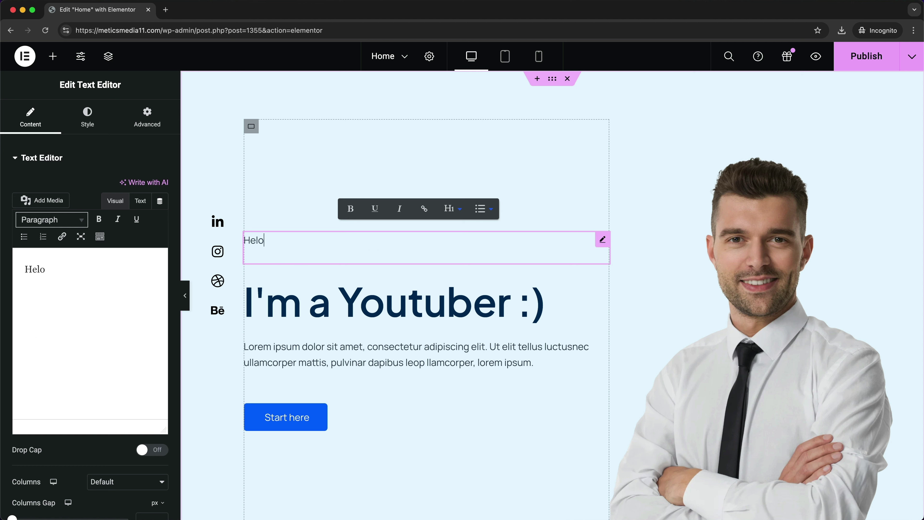
type("o")
key("BackSpace")
key("BackSpace")
type("lo !")
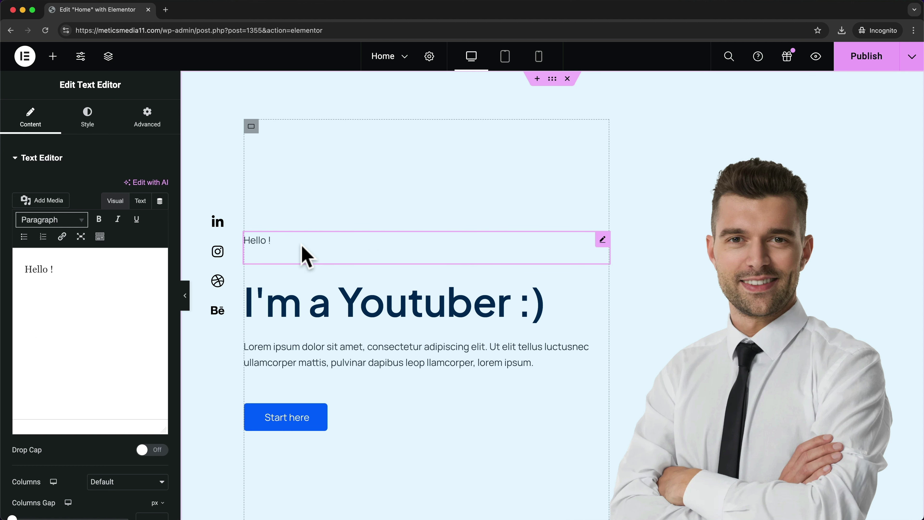
right_click(355, 241)
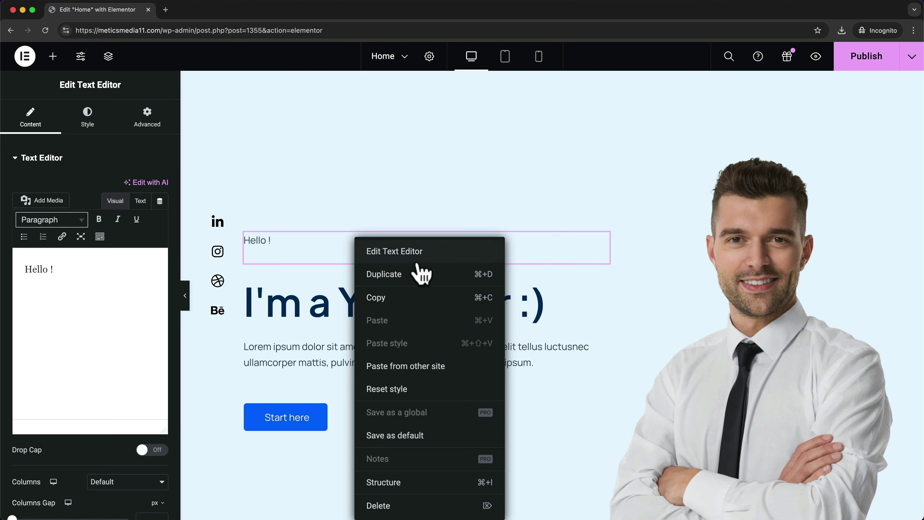
left_click(386, 506)
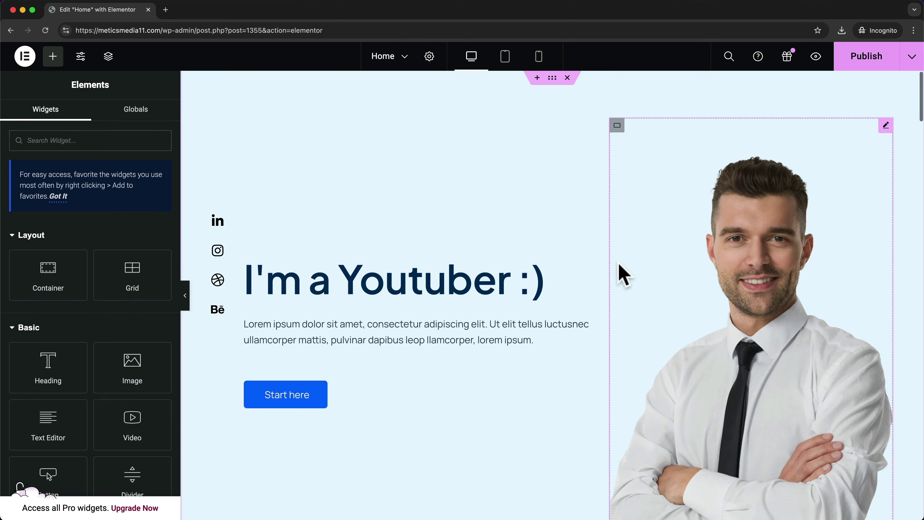
- Delete the Working Process section and publish the Home page
scroll(623, 273, "down", 10)
scroll(613, 288, "down", 20)
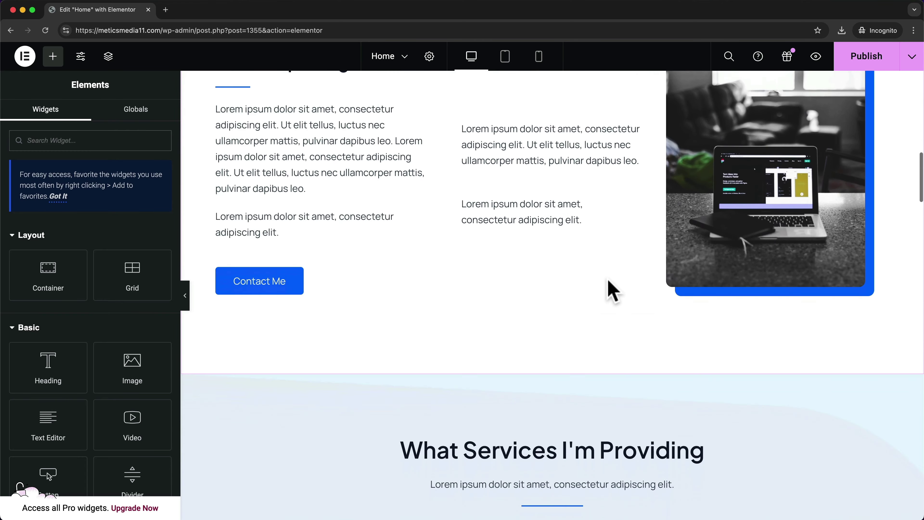
scroll(620, 289, "down", 1)
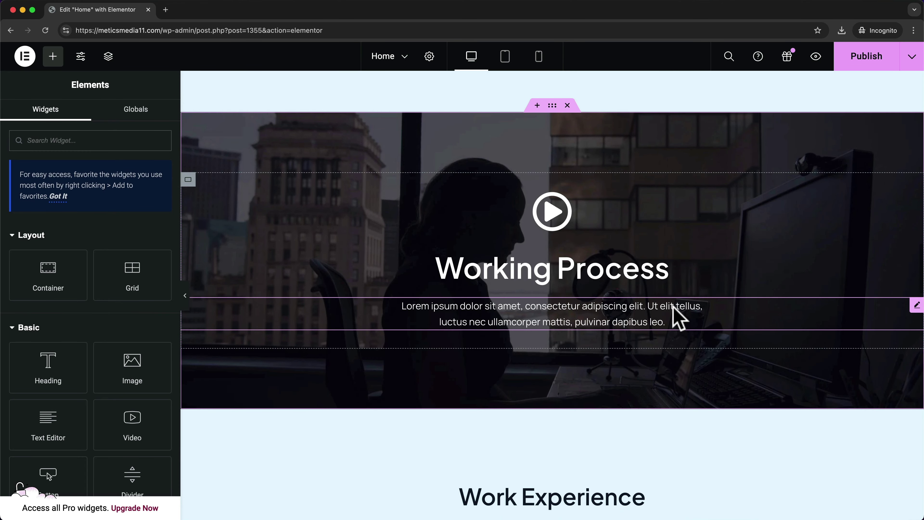
scroll(431, 294, "up", 1)
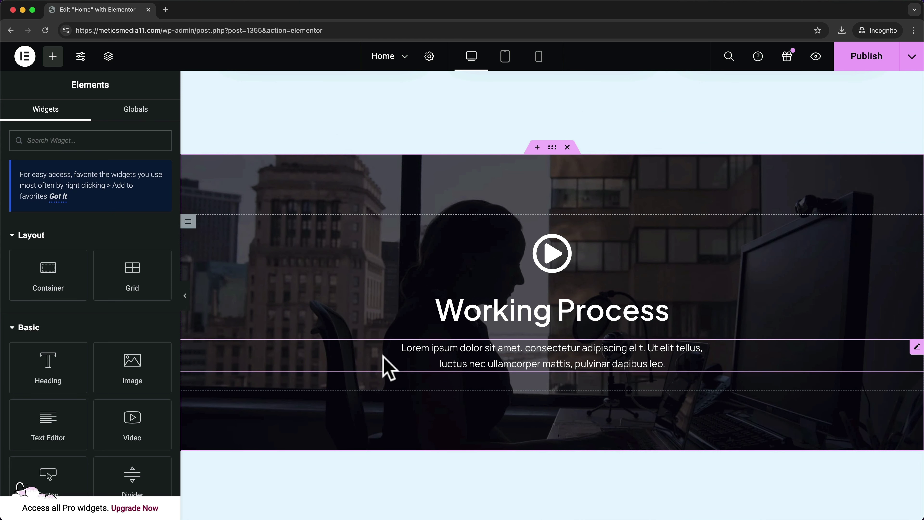
left_click(568, 147)
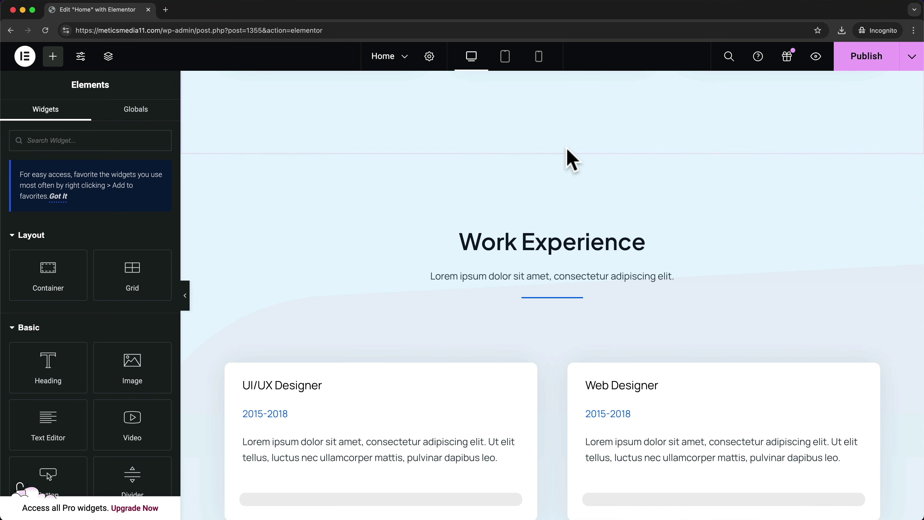
scroll(551, 237, "up", 3)
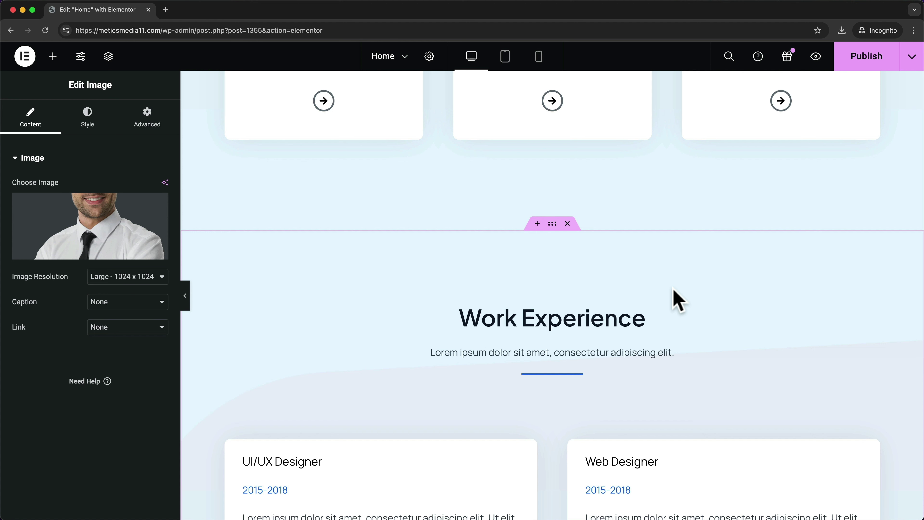
left_click(879, 66)
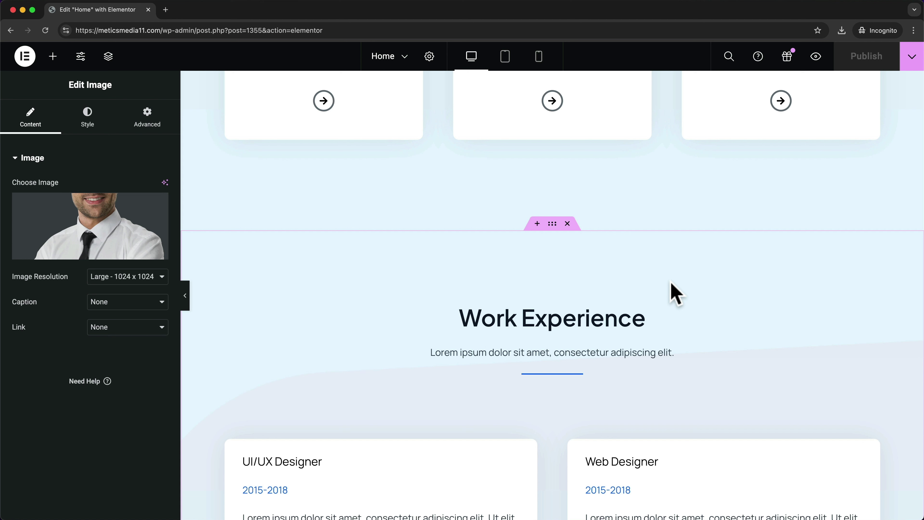
- Switch the editor to the About page and check its About Me and Designing With Passion headings
left_click(402, 60)
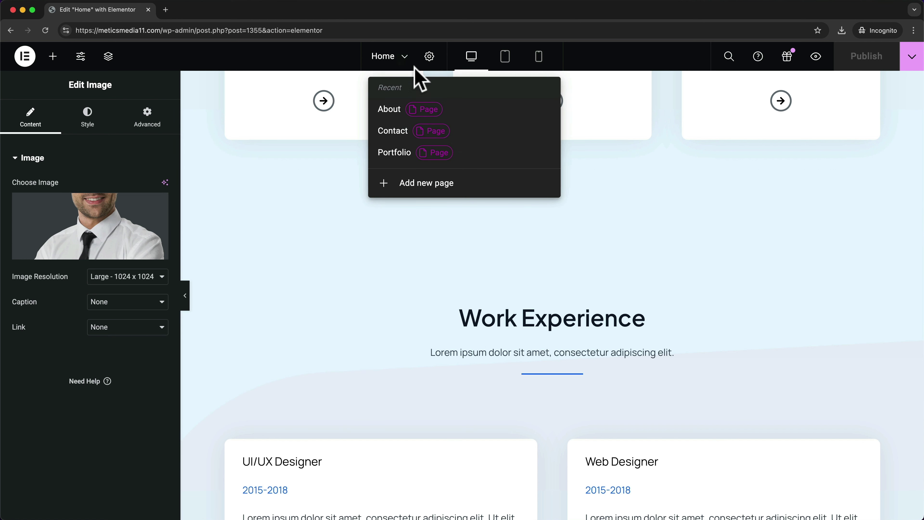
left_click(397, 112)
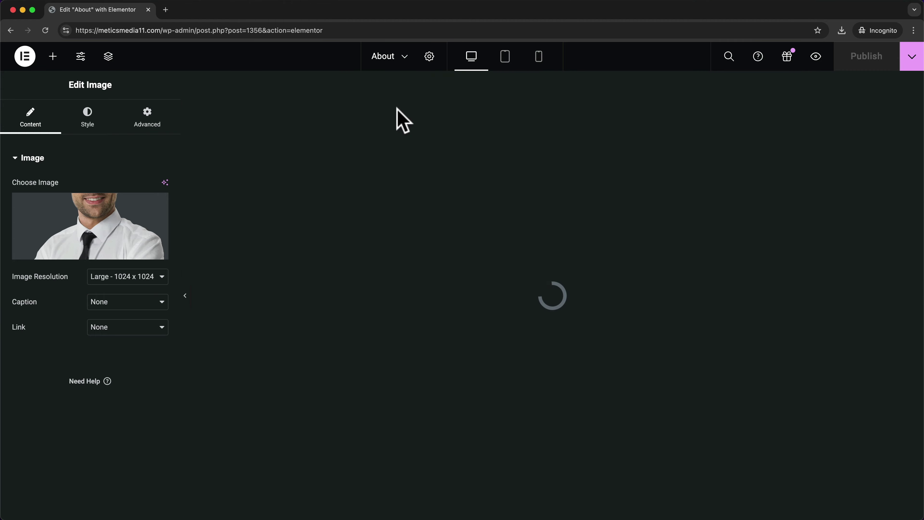
left_click(559, 186)
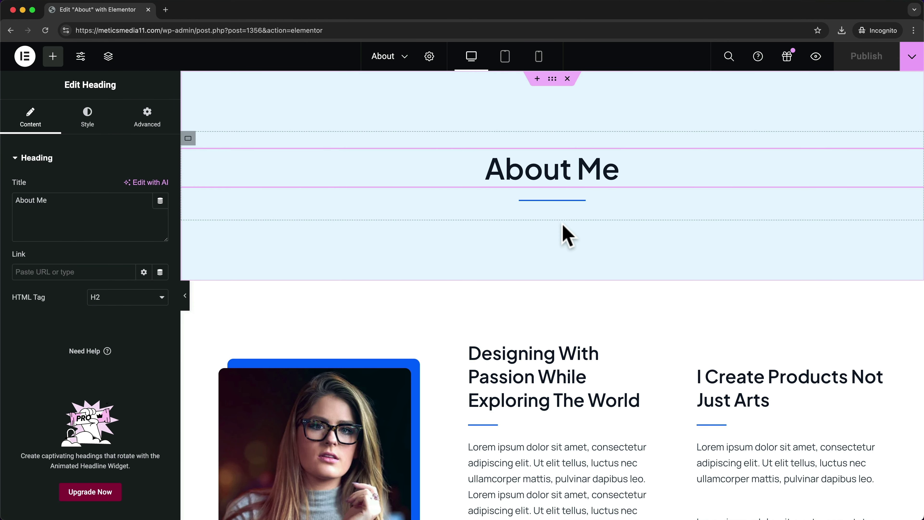
scroll(561, 237, "down", 3)
left_click(541, 284)
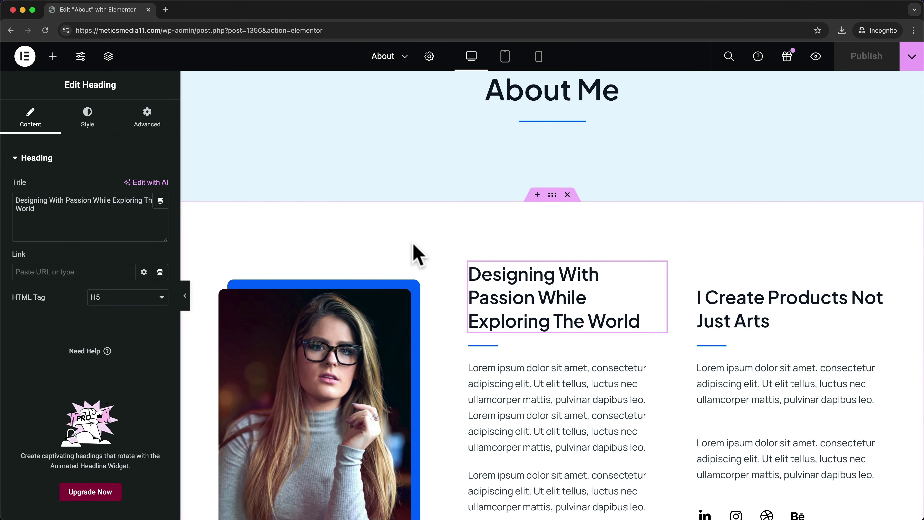
scroll(413, 253, "up", 2)
key("Escape")
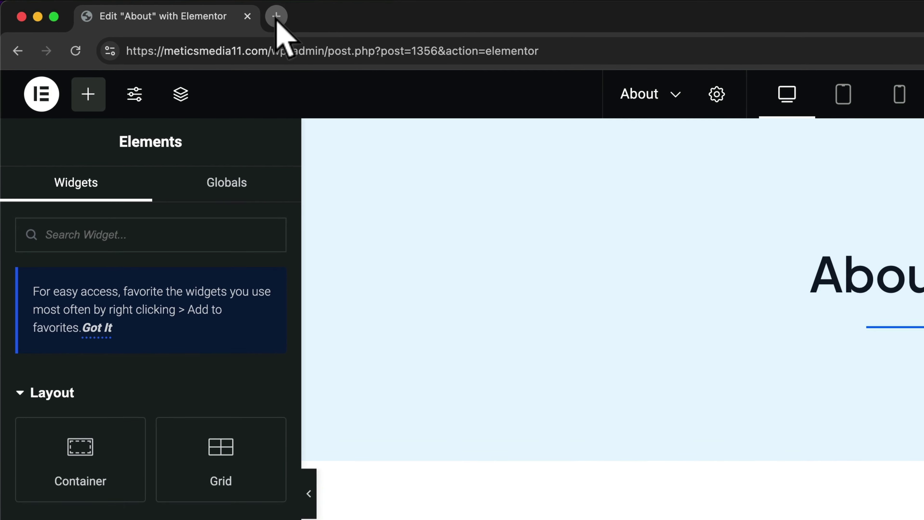
- Load the live site in a new tab and bring up the admin bar's + New menu
left_click(196, 10)
type("https://meticsmedia11.com/")
key("Return")
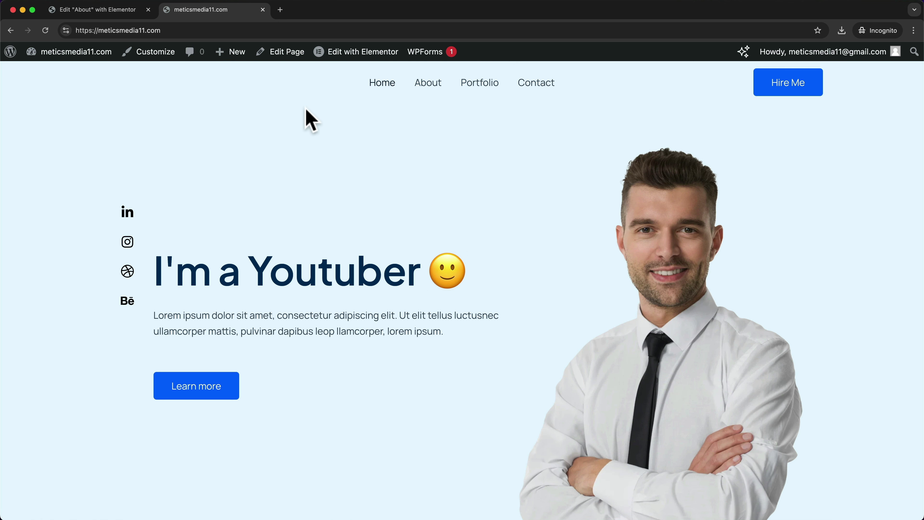
mouse_move(234, 60)
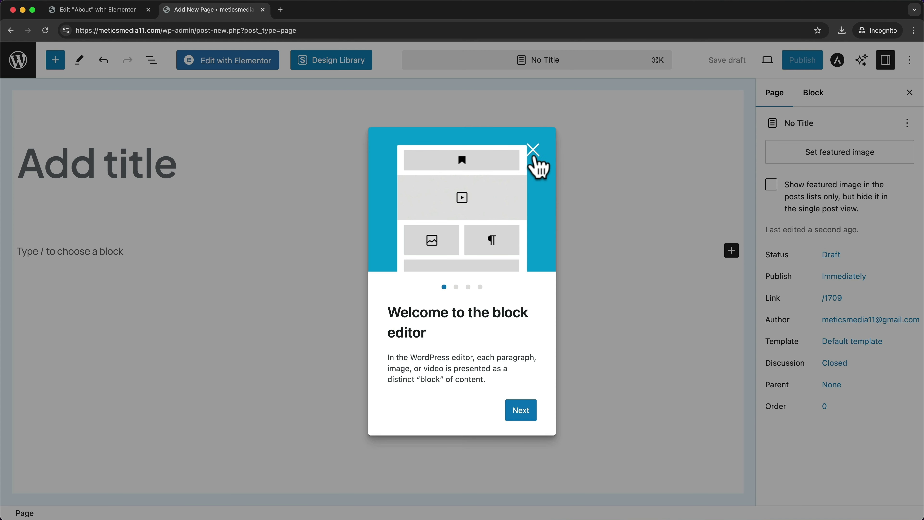
- Title the new page 'Our Team' and publish it
left_click(532, 149)
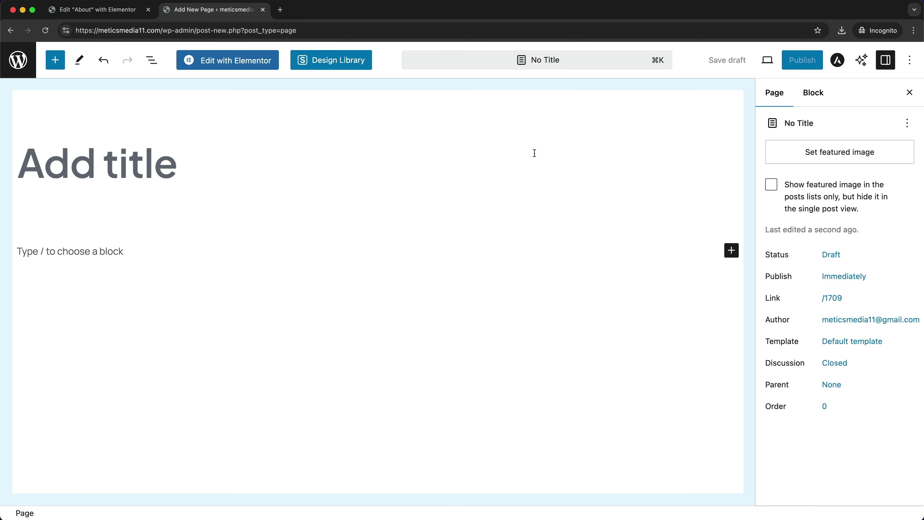
left_click(117, 172)
type("Our Team")
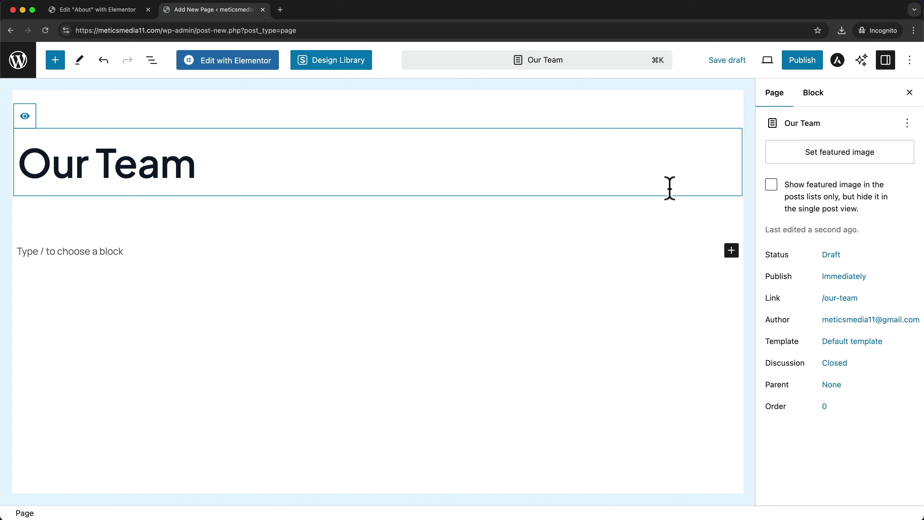
left_click(791, 66)
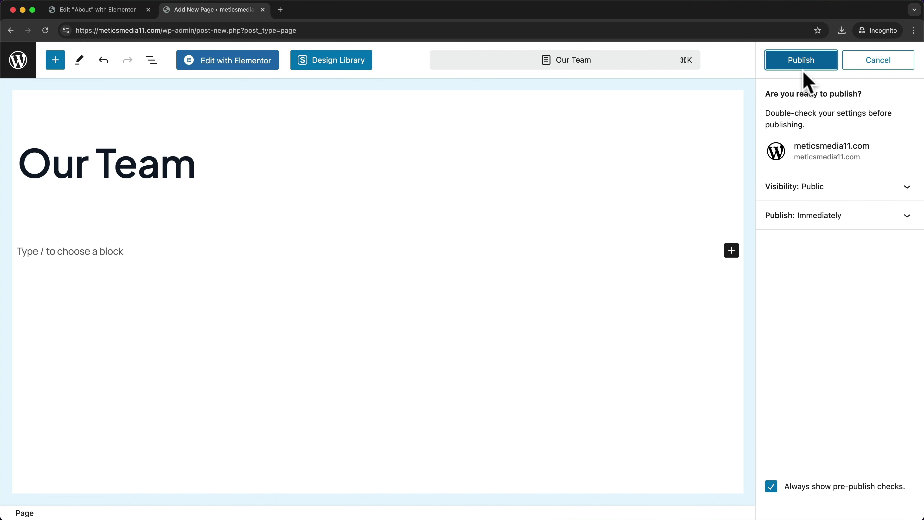
left_click(814, 67)
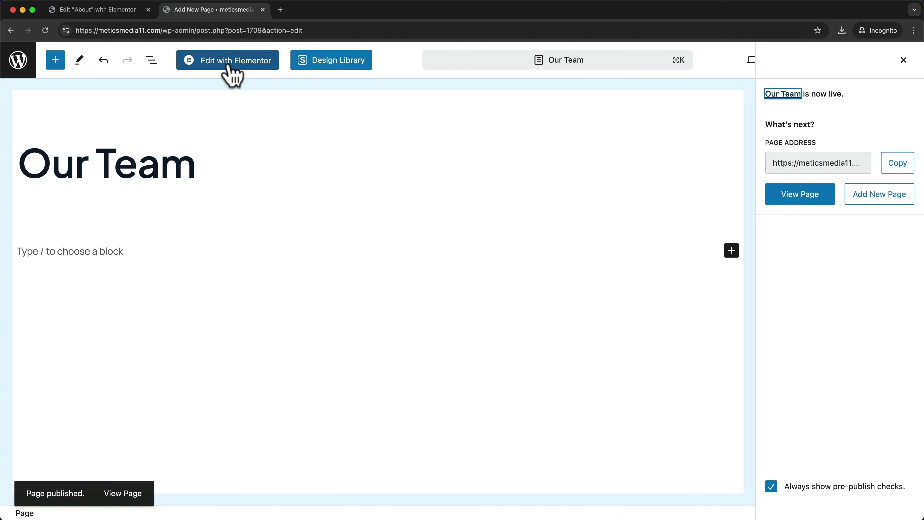
- Open the Our Team page in Elementor and add a Heading widget reading 'Our Team' at the top
left_click(233, 72)
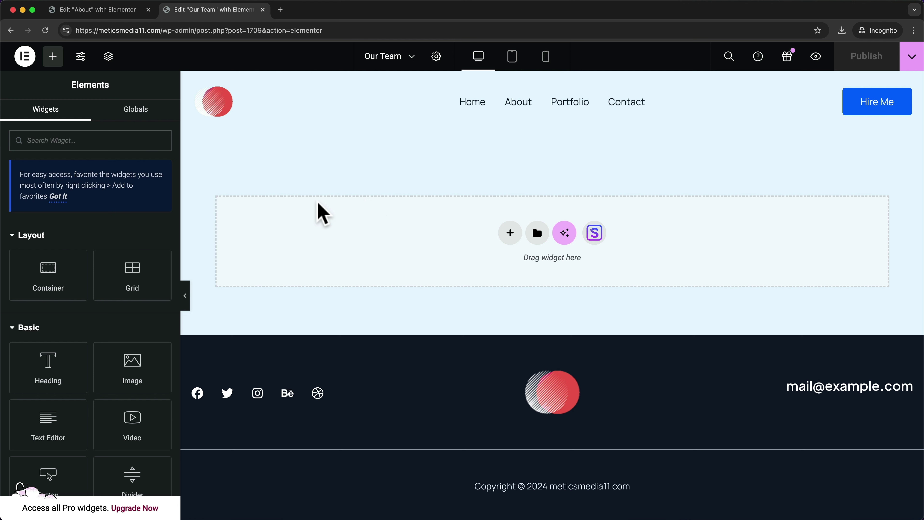
left_click_drag(52, 367, 448, 262)
left_click_drag(584, 157, 213, 155)
type("Our Team")
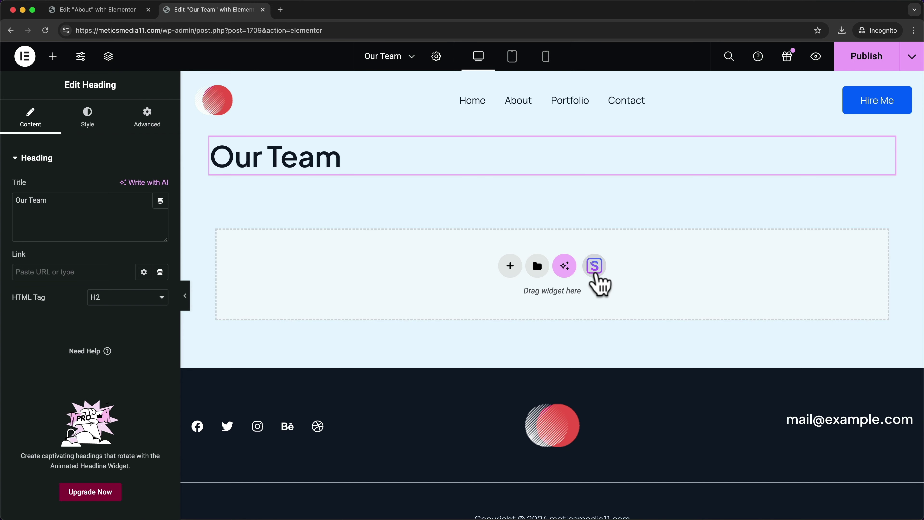
- Search the Starter Templates blocks for 'team' and import the four-card team block
left_click(595, 266)
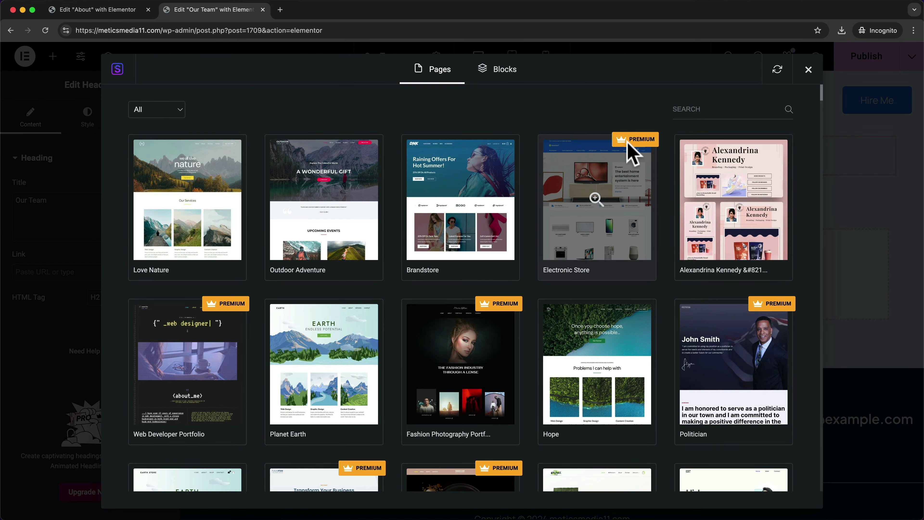
left_click(505, 70)
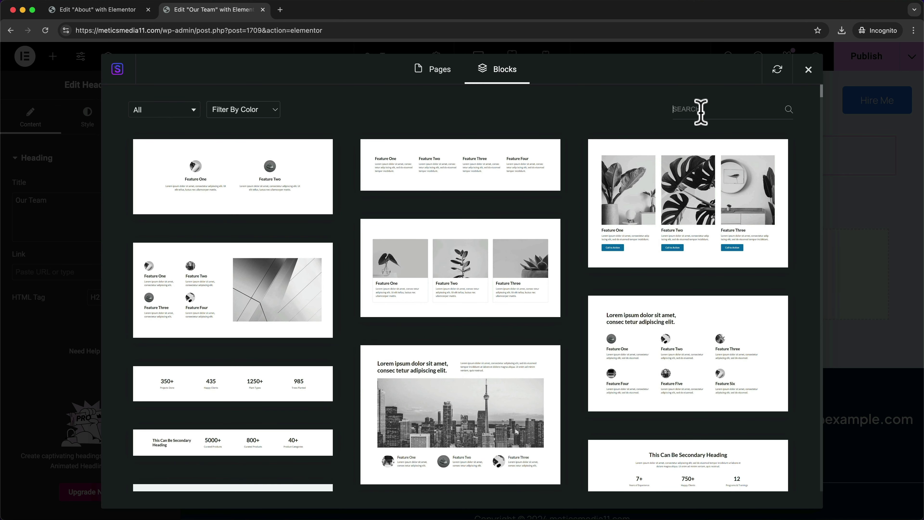
type("team")
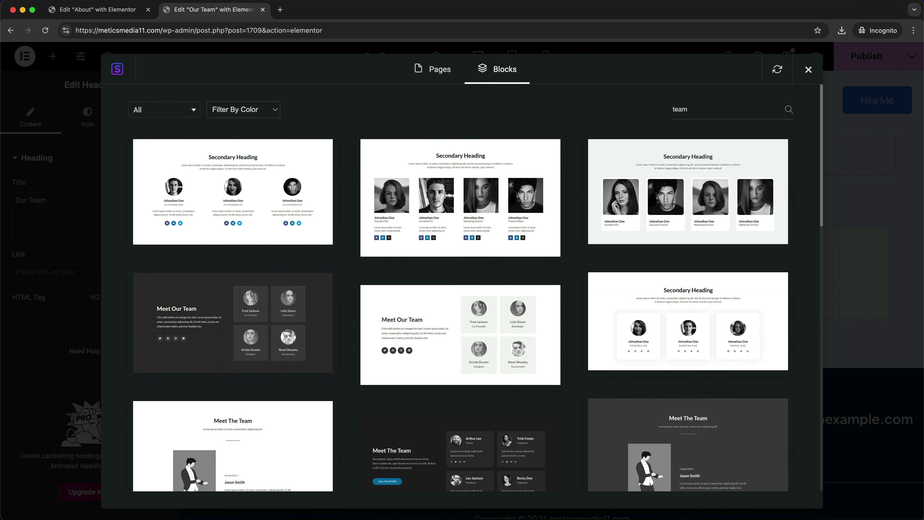
scroll(549, 252, "down", 4)
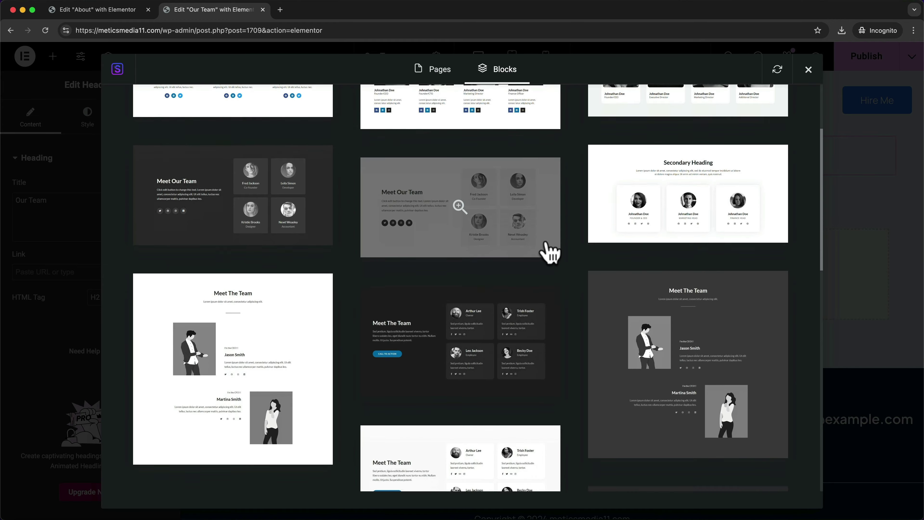
scroll(549, 253, "down", 6)
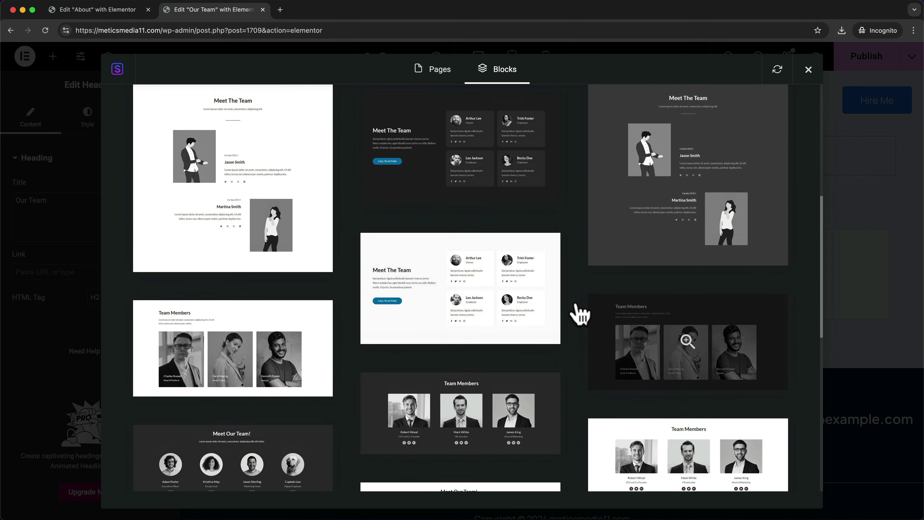
scroll(580, 313, "up", 10)
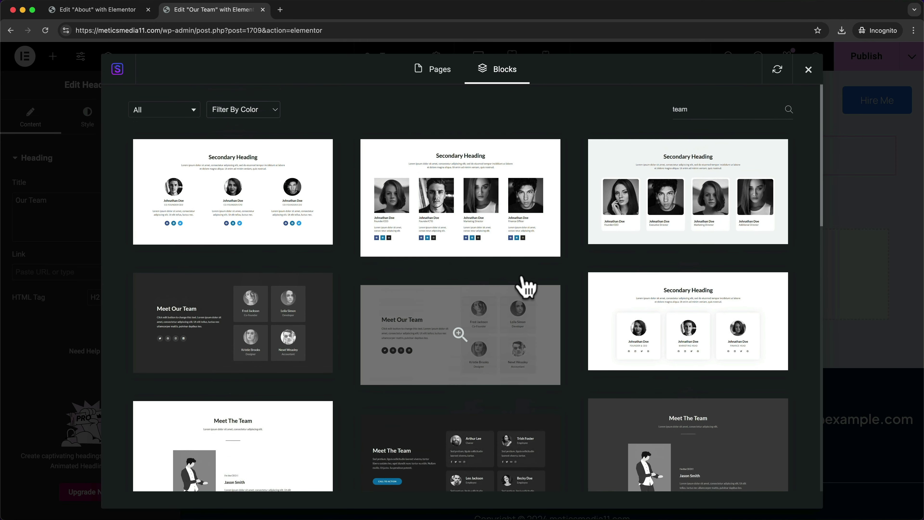
left_click(675, 214)
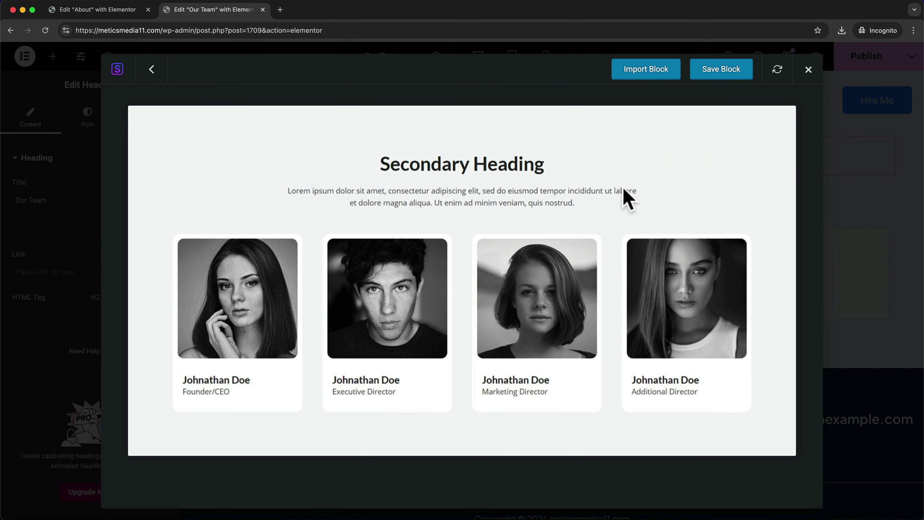
left_click(646, 69)
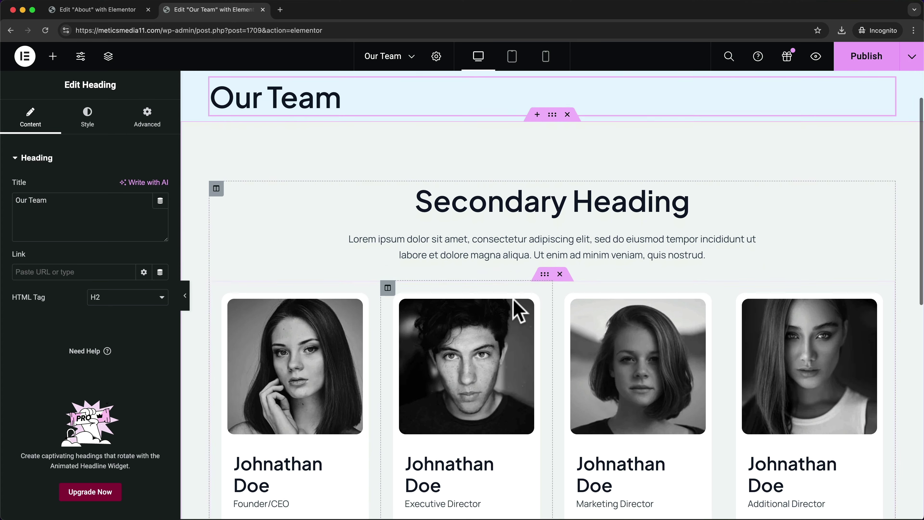
- Inspect the second member's photo, then reopen the template library from the empty section below
scroll(517, 308, "down", 2)
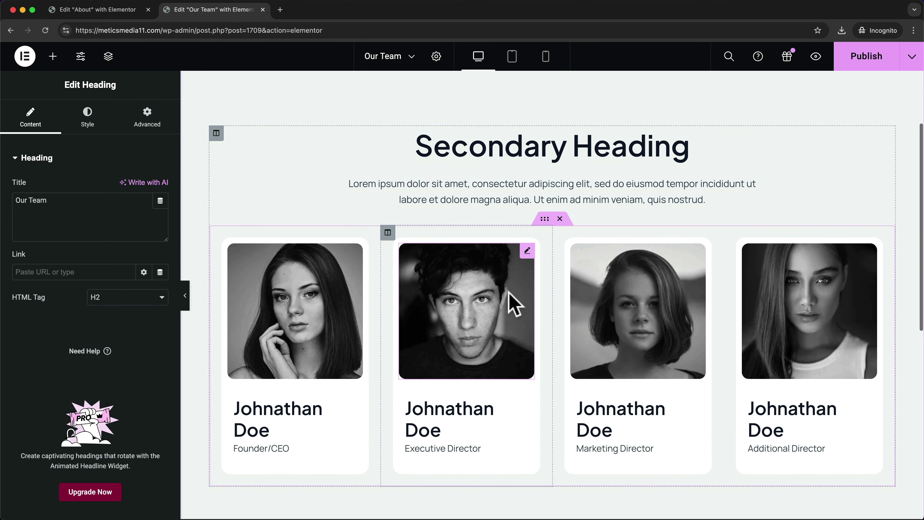
left_click(508, 268)
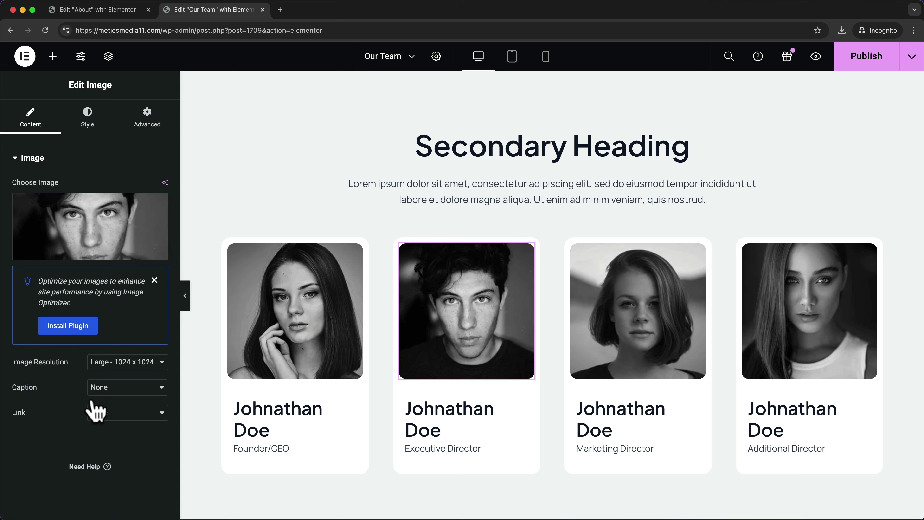
mouse_move(101, 215)
scroll(562, 295, "down", 2)
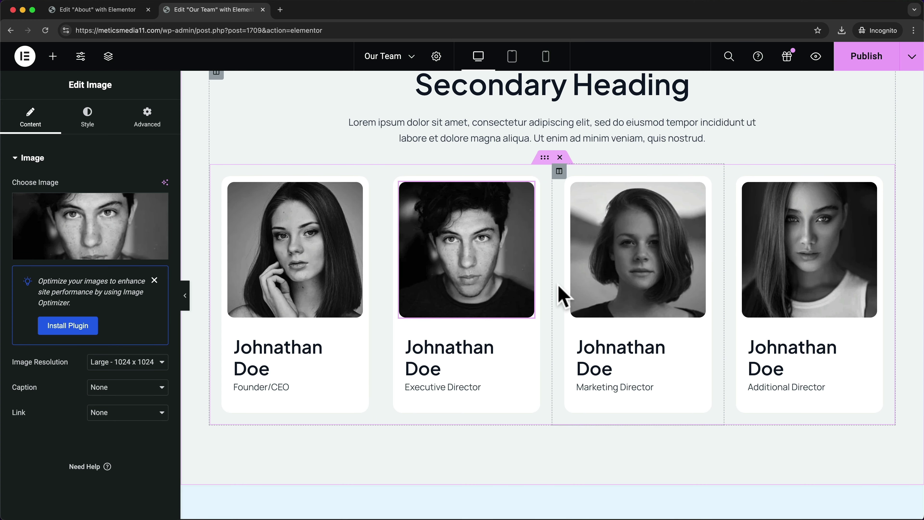
scroll(562, 295, "down", 6)
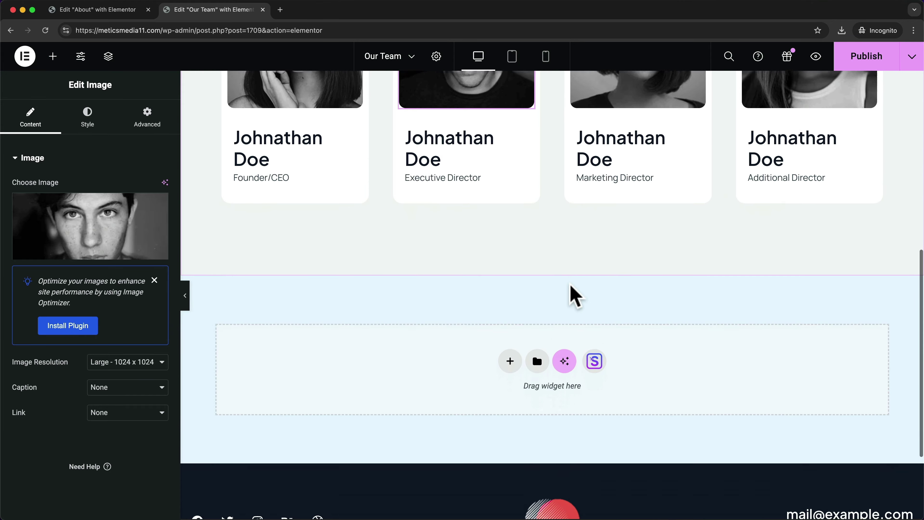
left_click(593, 337)
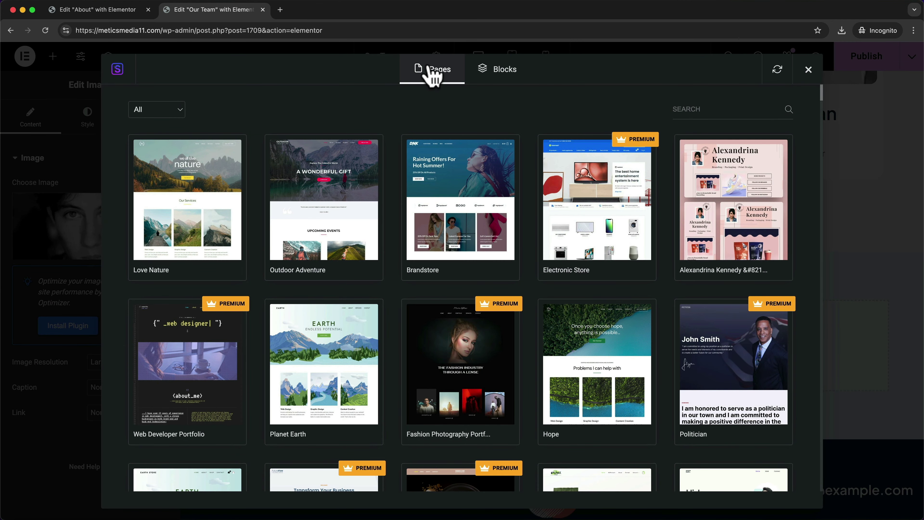
- Browse the page templates and preview the Urban Nest About Us template
scroll(394, 320, "down", 5)
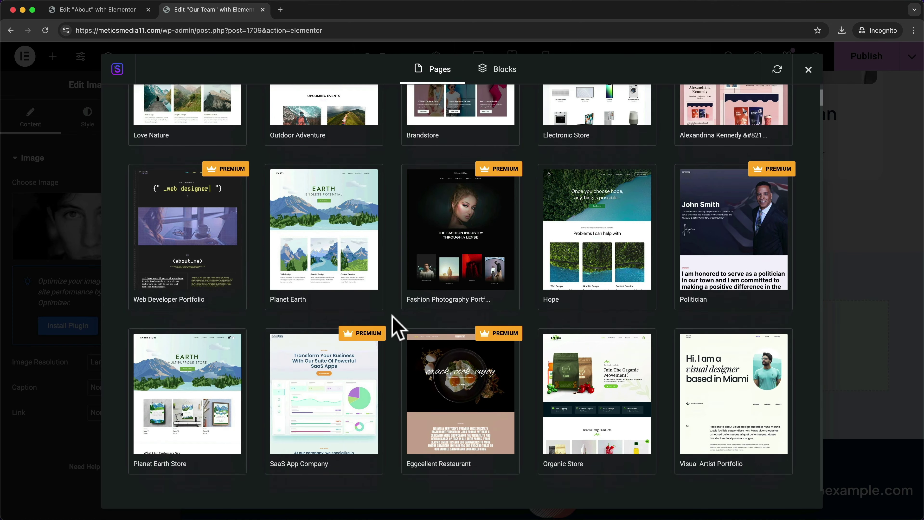
scroll(399, 328, "down", 3)
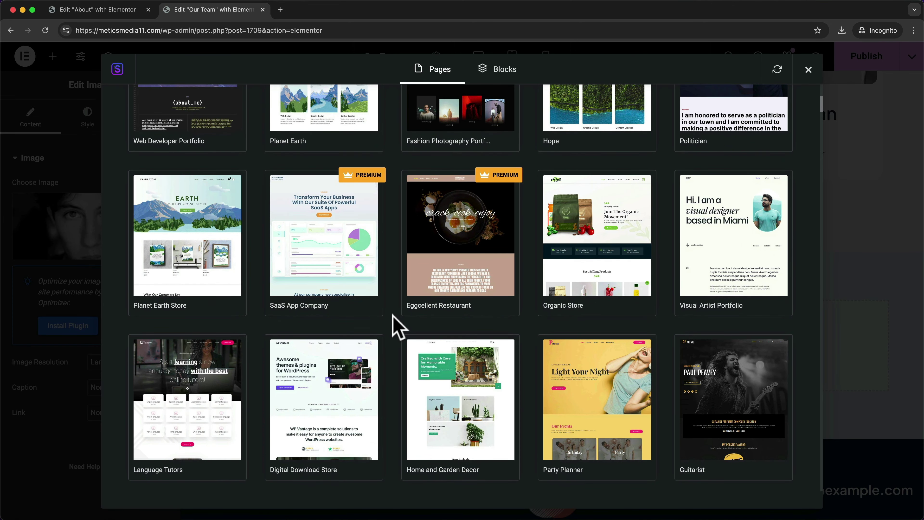
scroll(398, 328, "down", 10)
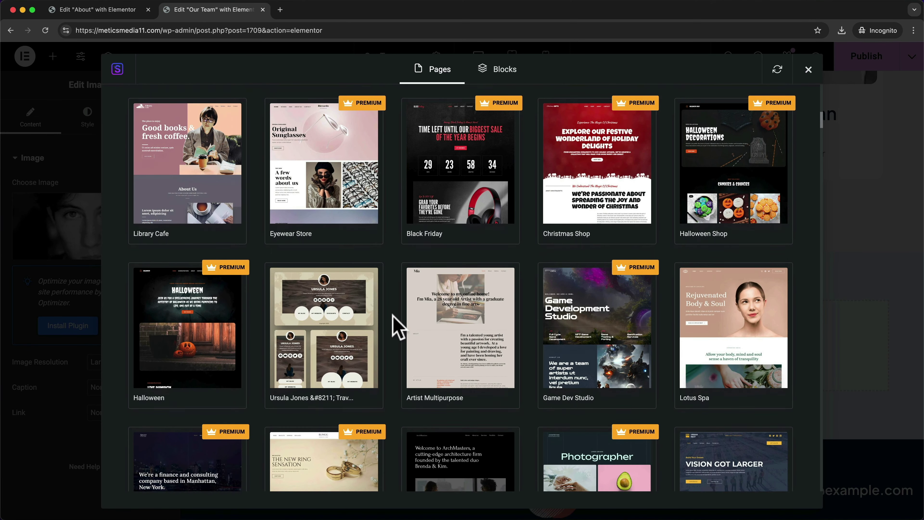
left_click(733, 452)
left_click(347, 189)
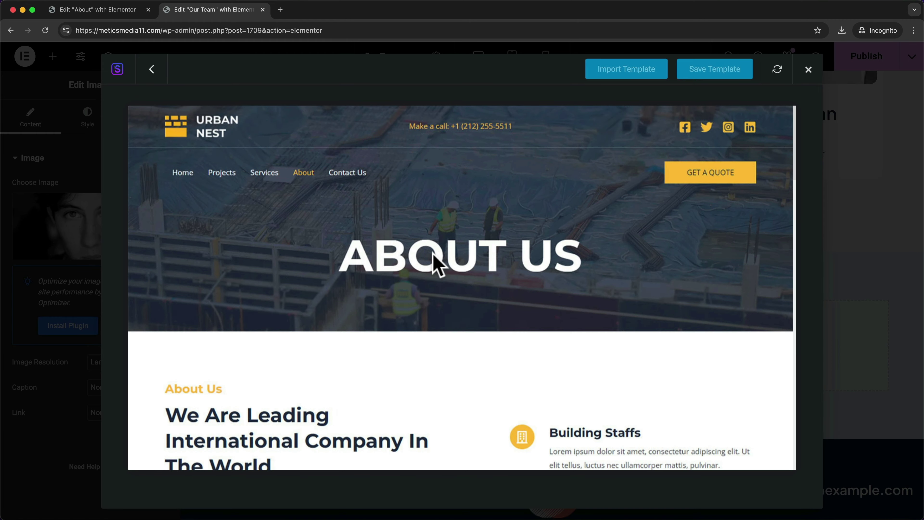
- Review the Urban Nest About Us preview and import it beneath the team section
scroll(492, 274, "down", 1)
scroll(492, 276, "down", 20)
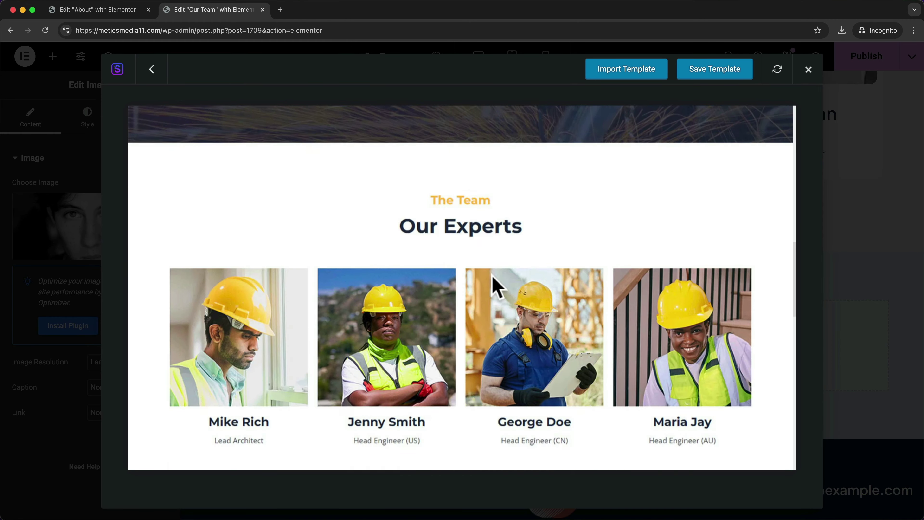
scroll(497, 288, "up", 20)
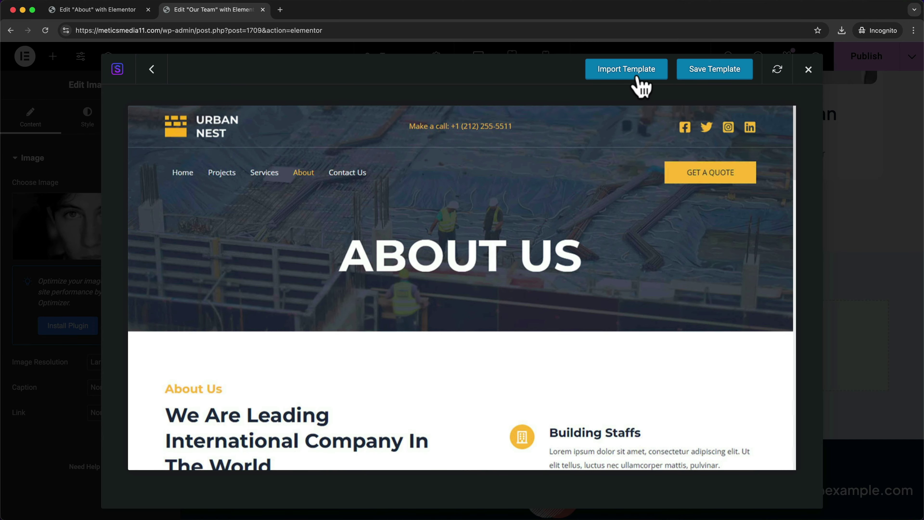
left_click(627, 77)
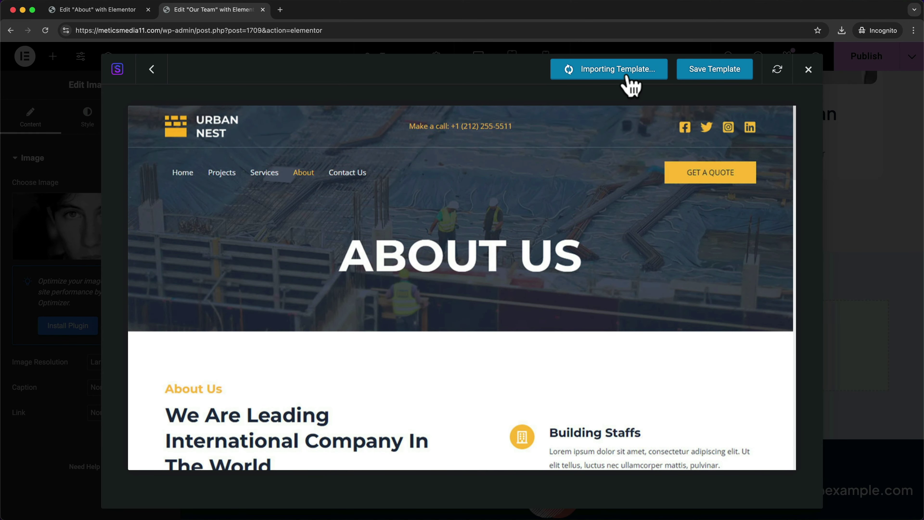
scroll(582, 320, "down", 5)
- Delete the dark About Us banner section with the construction photo
scroll(606, 325, "down", 20)
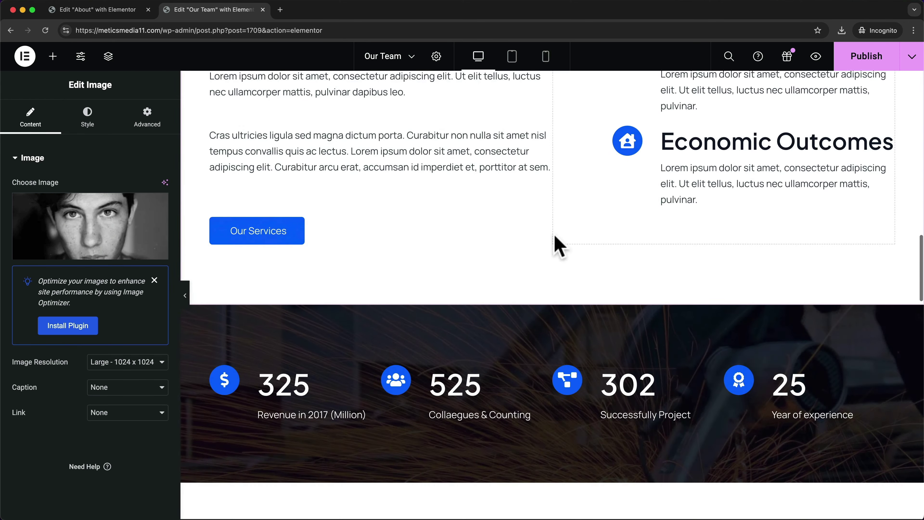
scroll(658, 357, "down", 15)
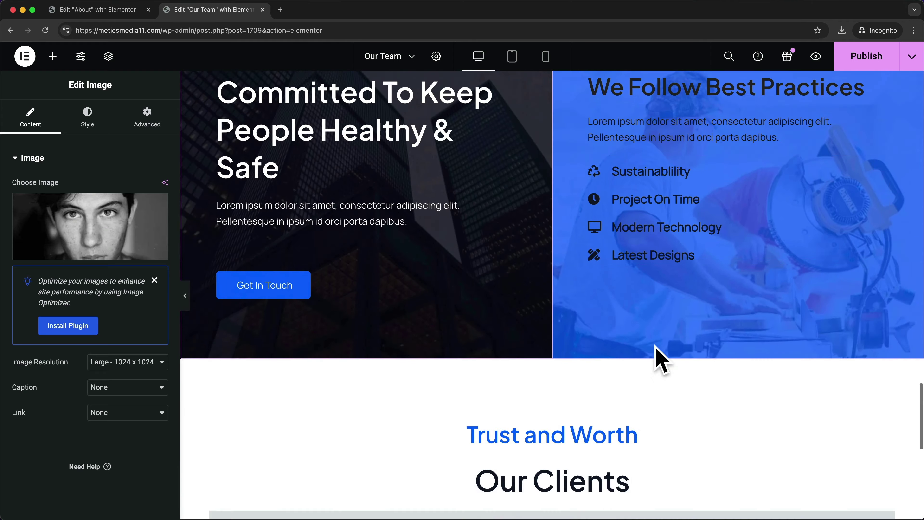
scroll(660, 350, "up", 20)
scroll(661, 349, "up", 20)
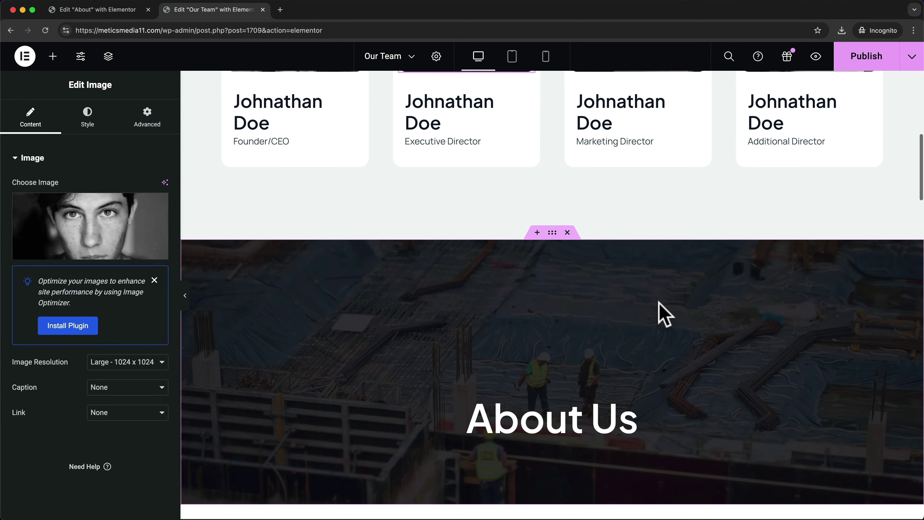
scroll(660, 303, "down", 2)
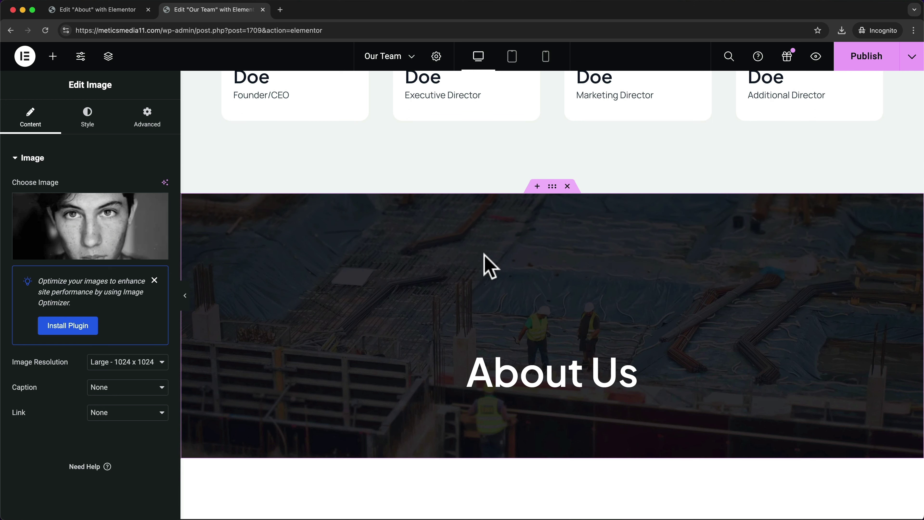
left_click(567, 187)
- Open the Building Staffs icon-box title for in-place editing, then return to the page top
scroll(590, 231, "down", 3)
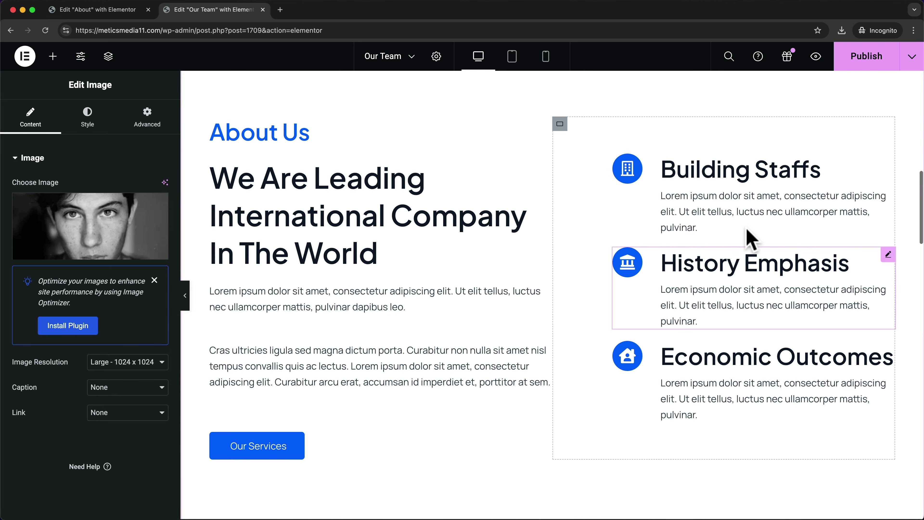
double_click(739, 171)
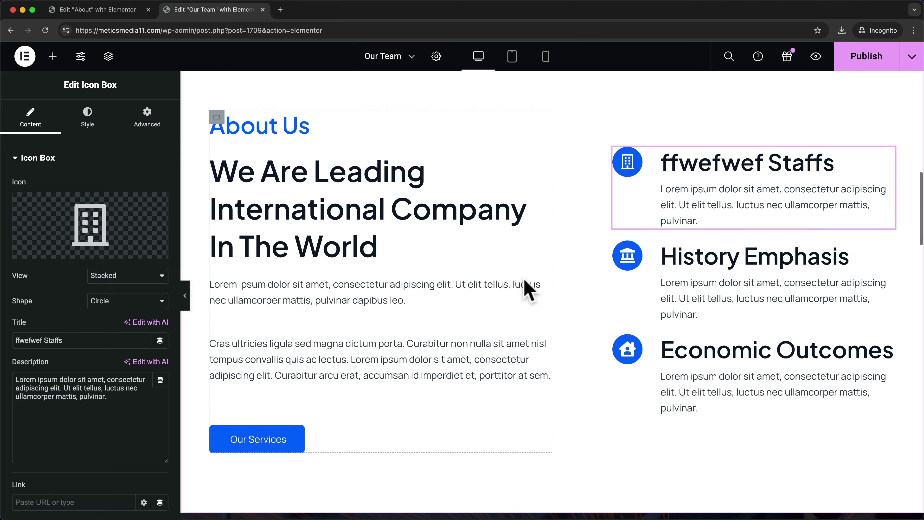
scroll(430, 295, "down", 10)
scroll(560, 333, "up", 10)
scroll(564, 335, "up", 15)
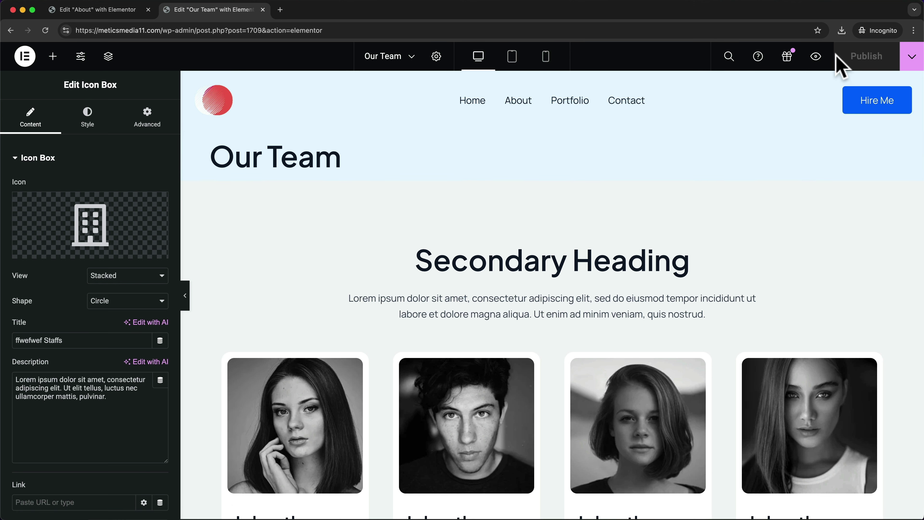
- Preview the Our Team page in a new tab and scroll through it
left_click(816, 58)
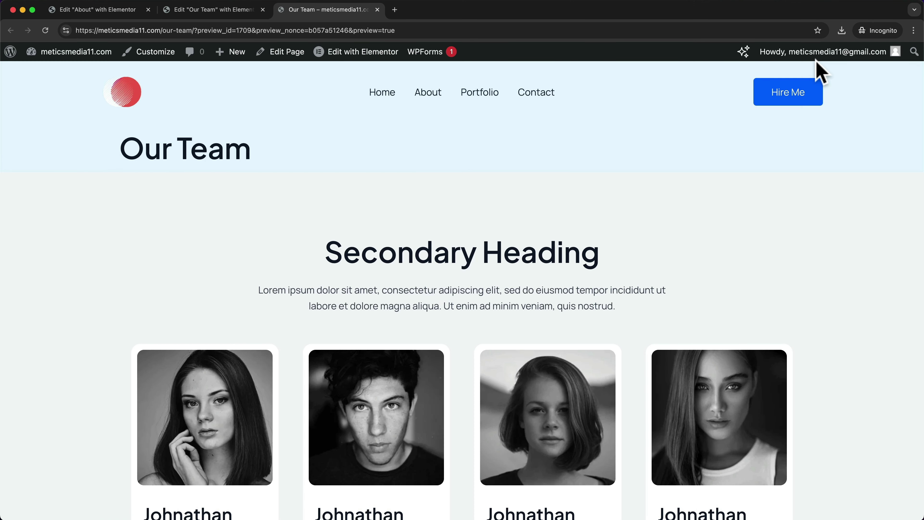
scroll(629, 189, "down", 20)
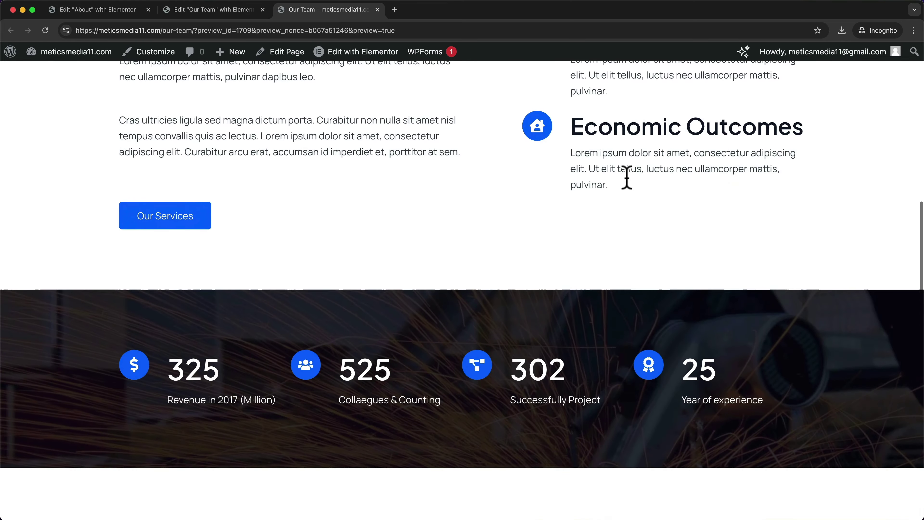
scroll(632, 188, "up", 20)
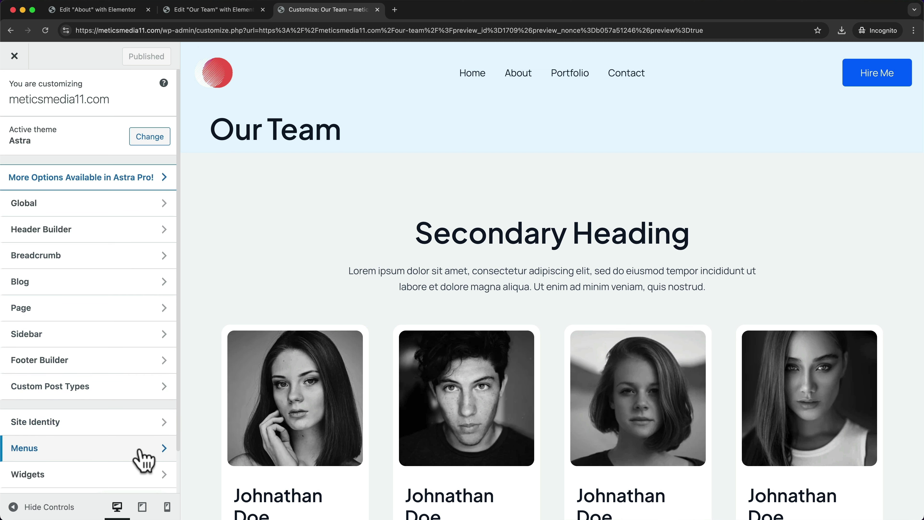
- Add the Our Team page to the Main menu, publish, and open it from the live navigation
left_click(143, 460)
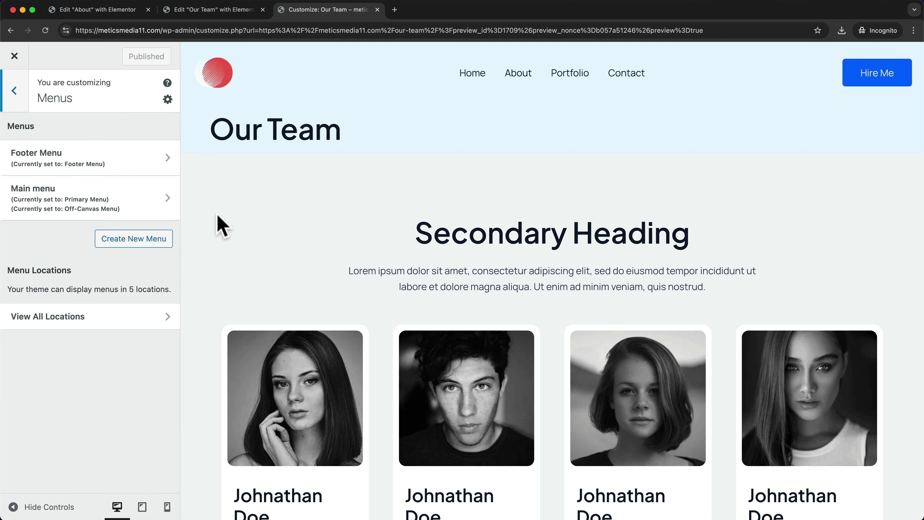
left_click(121, 209)
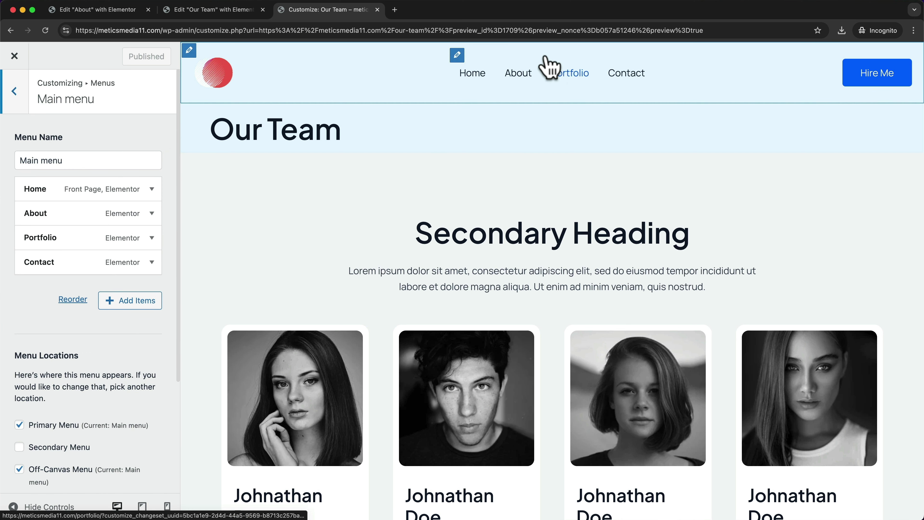
left_click(142, 308)
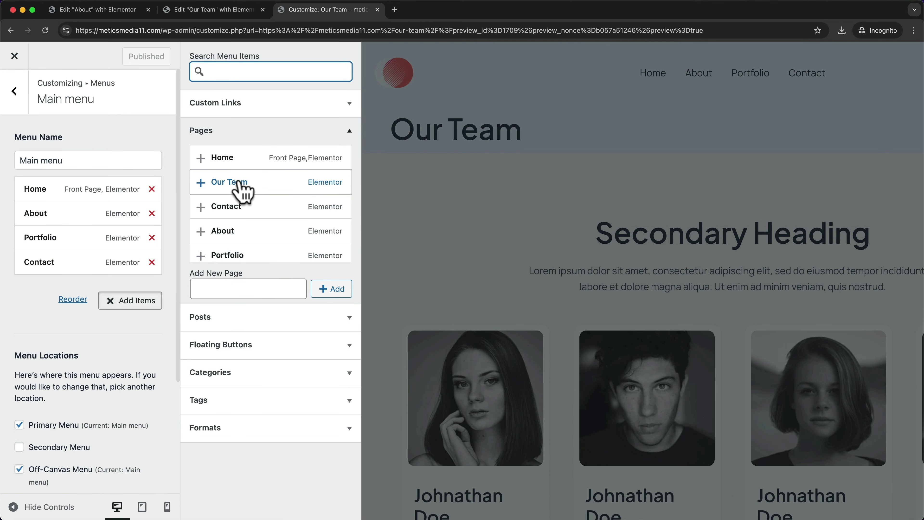
left_click(206, 184)
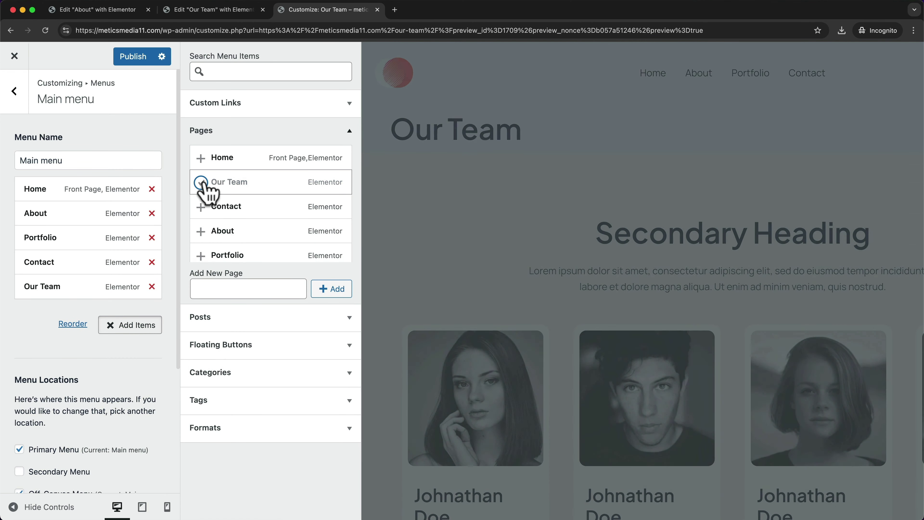
left_click(132, 63)
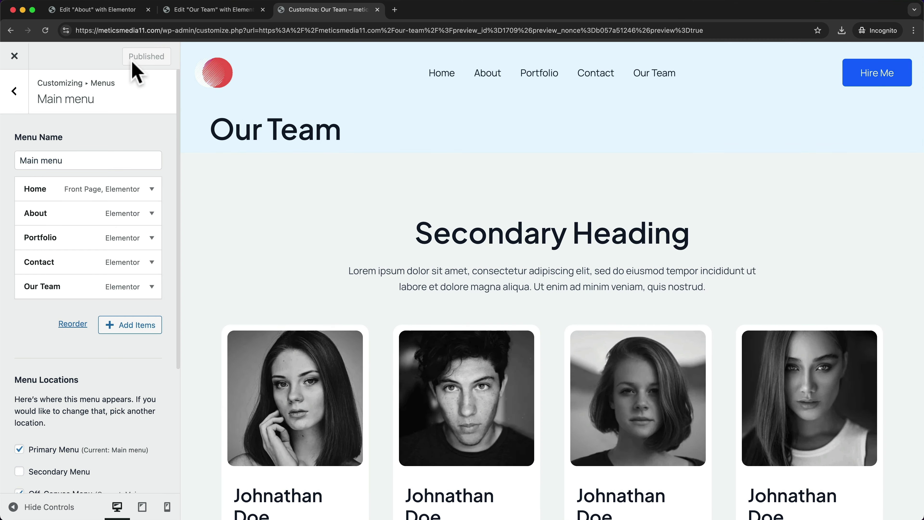
left_click(657, 91)
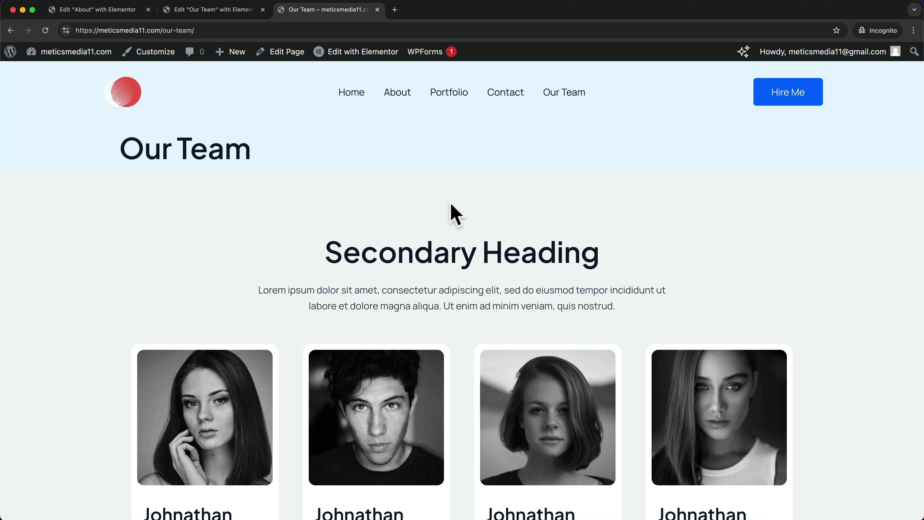
- Scroll up and down through the live Our Team page to review it
scroll(456, 214, "down", 2)
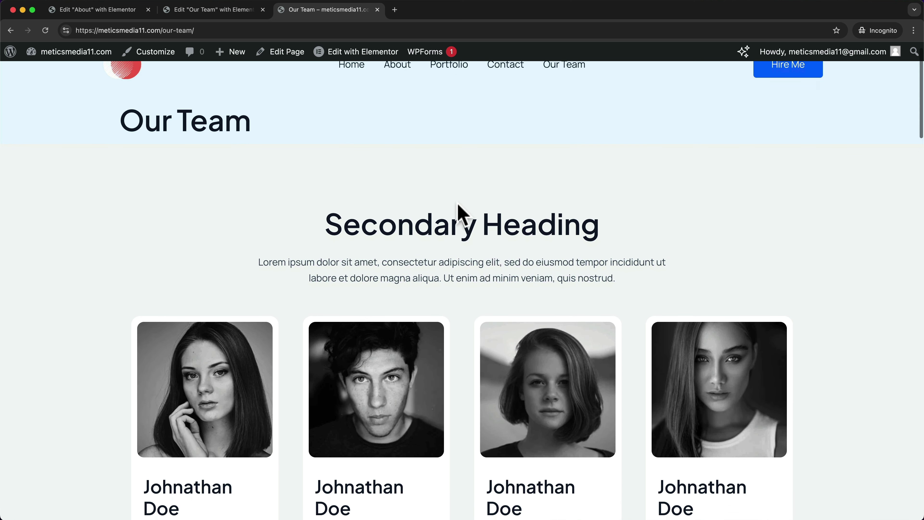
scroll(460, 214, "up", 2)
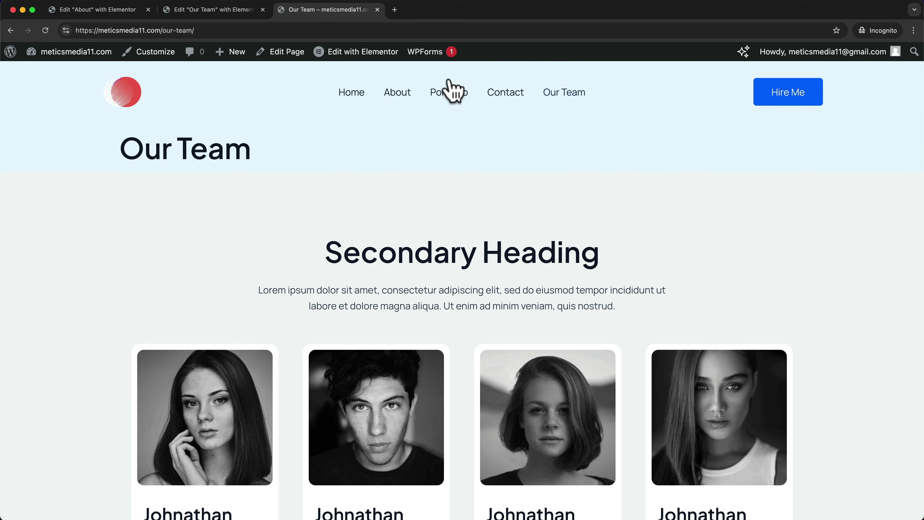
scroll(491, 203, "down", 20)
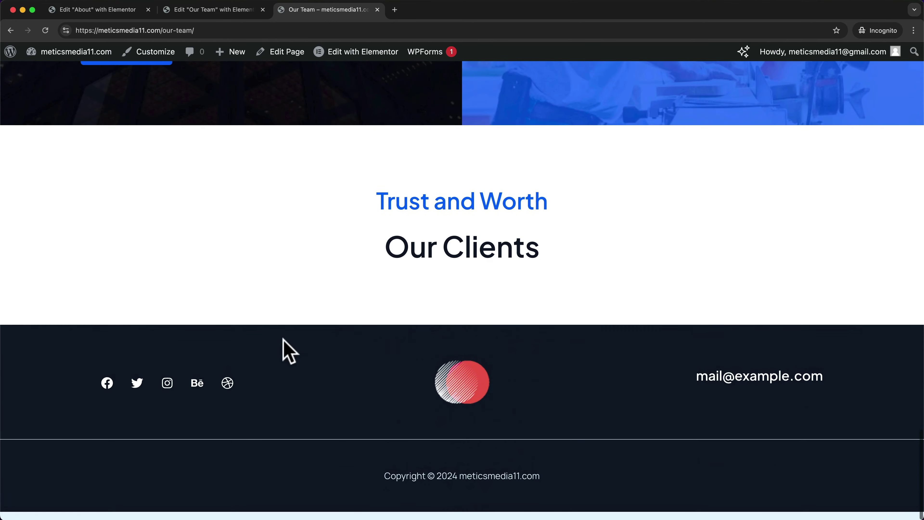
scroll(459, 455, "up", 20)
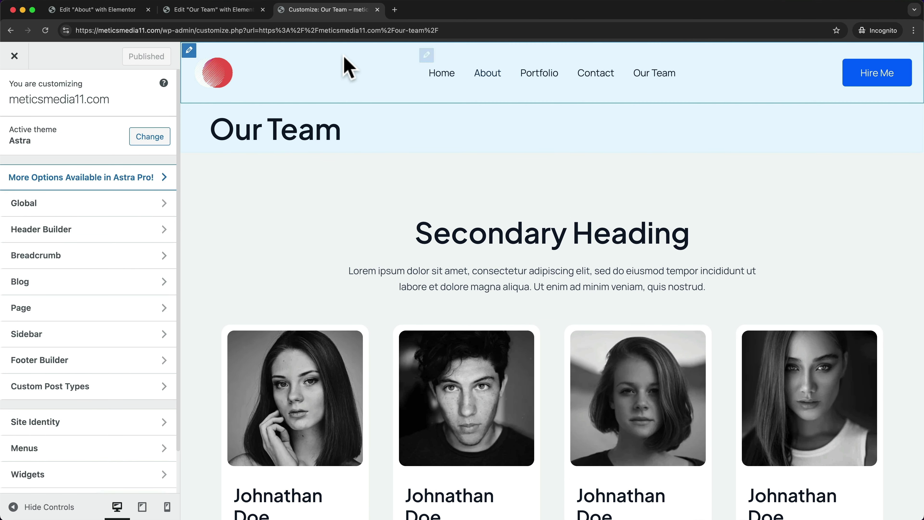
mouse_move(201, 77)
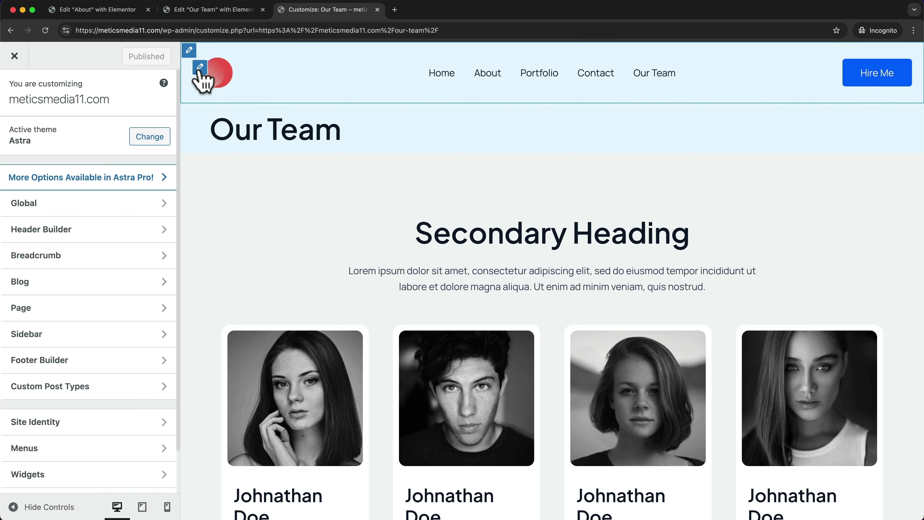
left_click(200, 69)
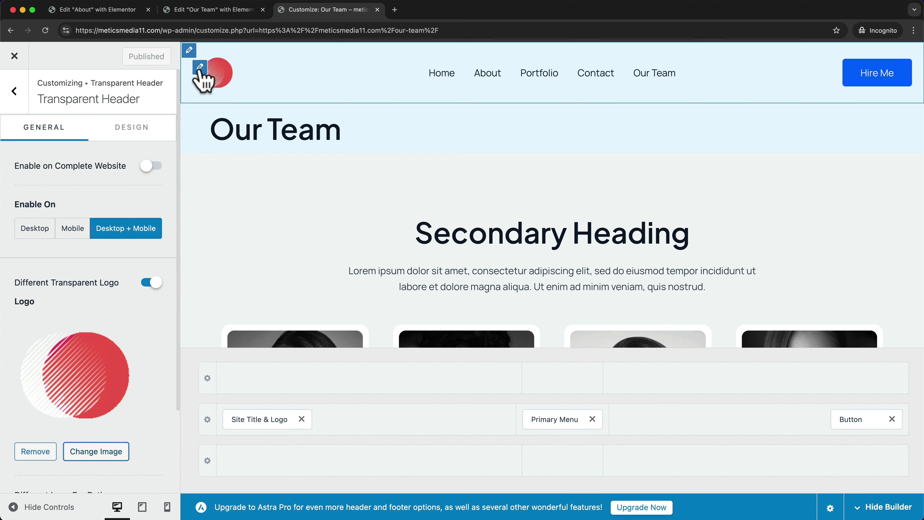
scroll(125, 364, "down", 2)
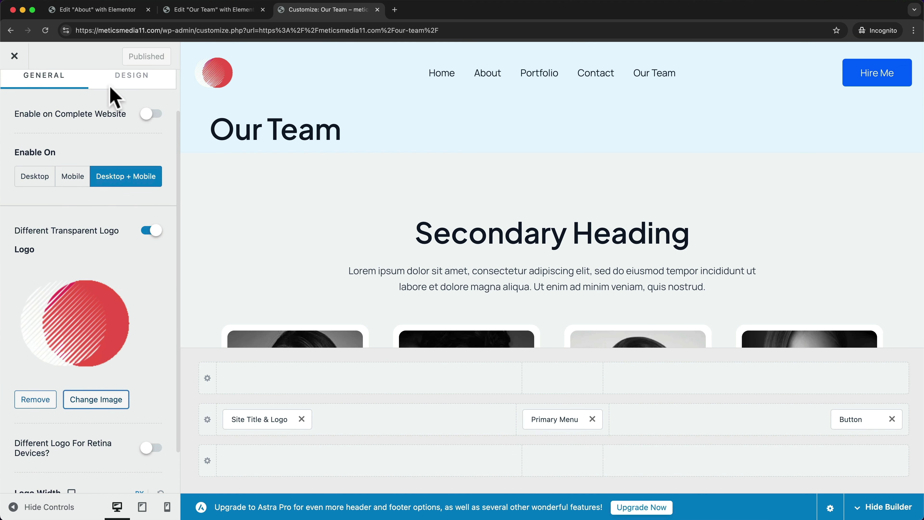
left_click(19, 58)
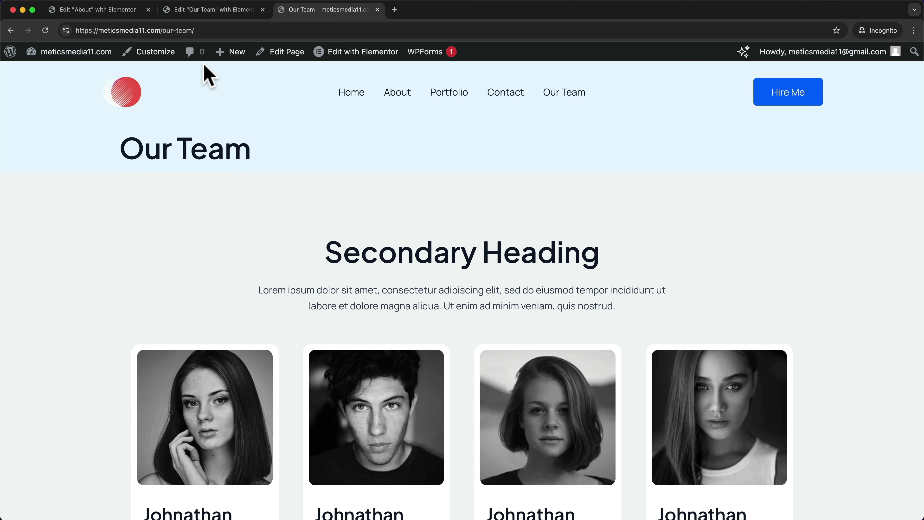
- Reopen the Customizer and review the footer logo, e-mail, social icons and copyright widgets
left_click(165, 60)
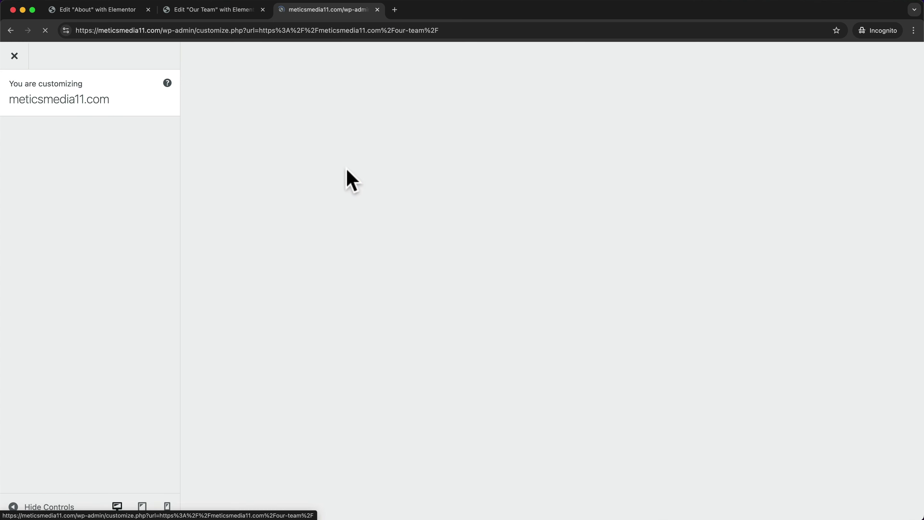
scroll(466, 314, "down", 15)
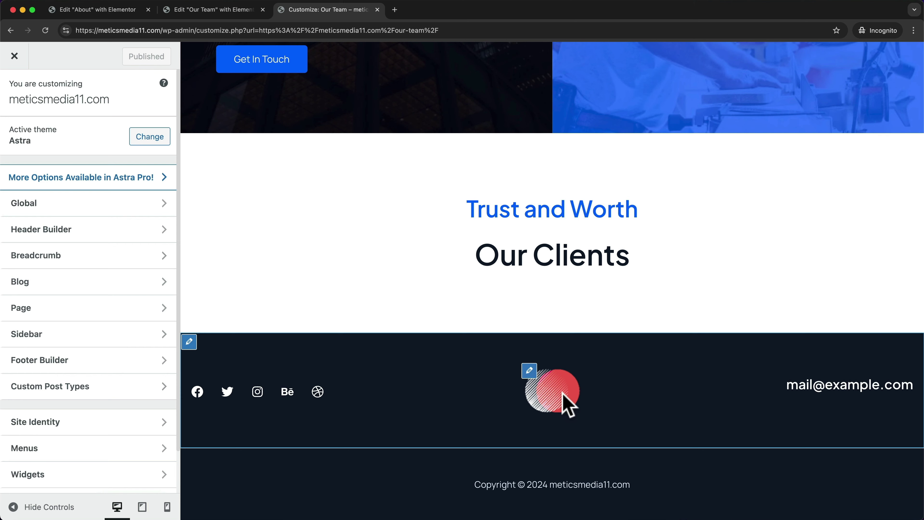
left_click(529, 371)
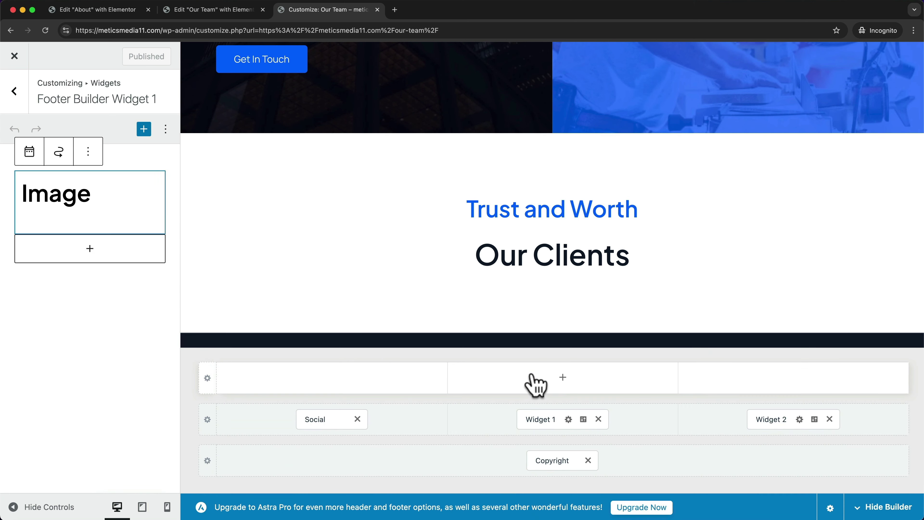
scroll(640, 321, "down", 5)
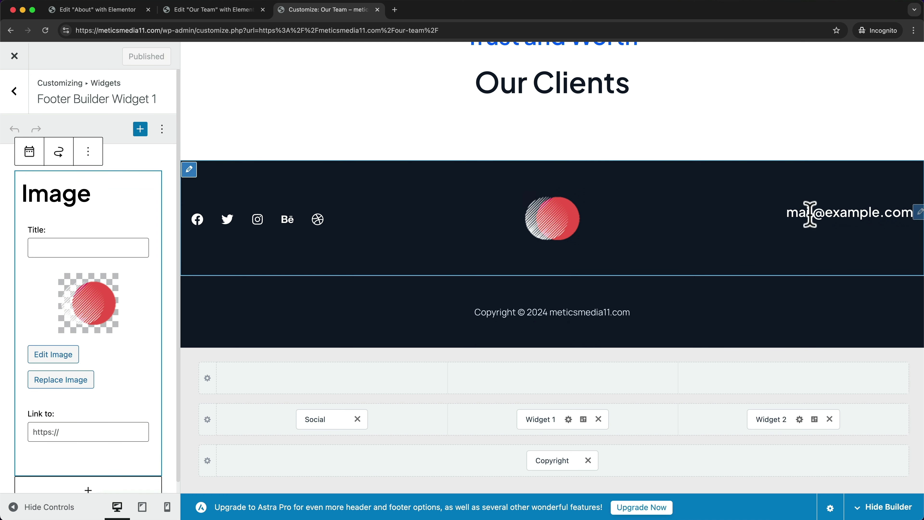
left_click(915, 215)
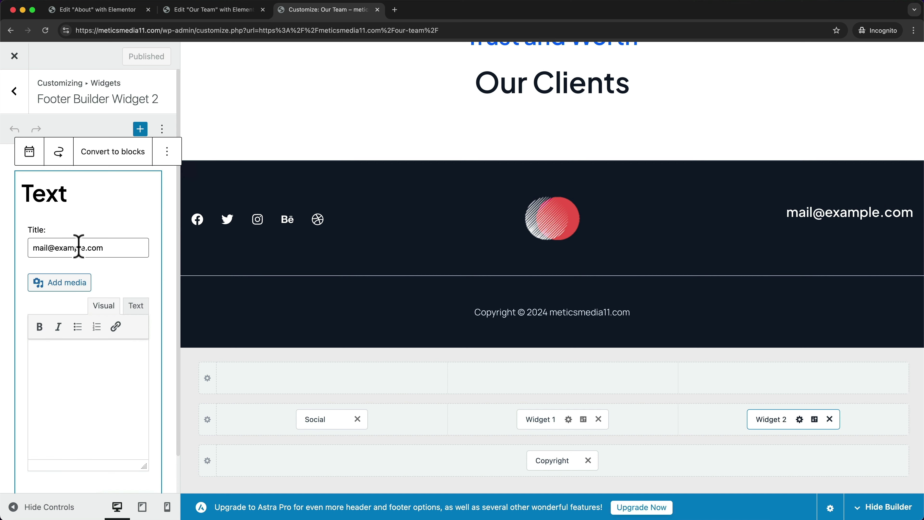
left_click_drag(121, 248, 29, 249)
left_click(197, 222)
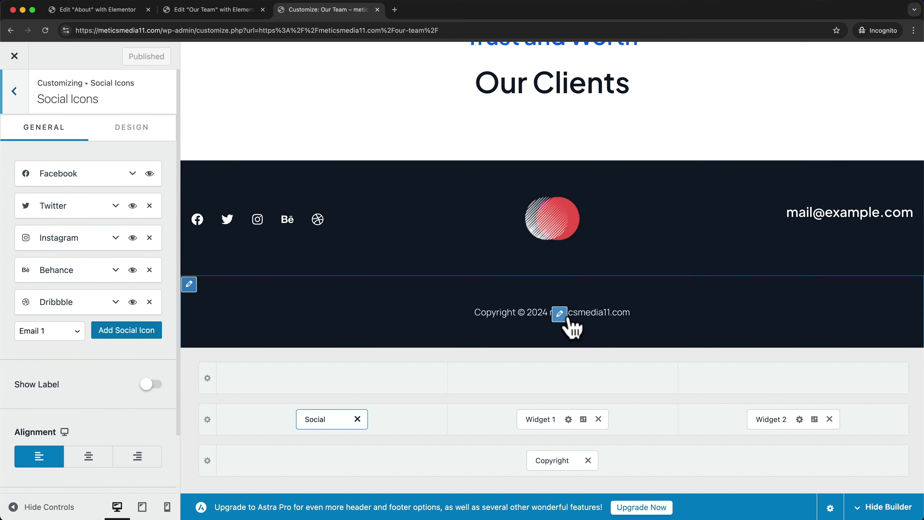
left_click(563, 316)
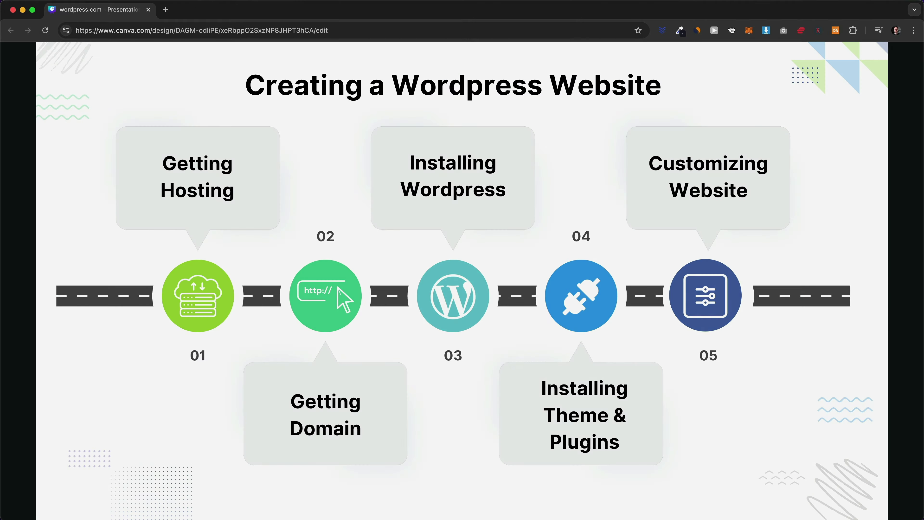